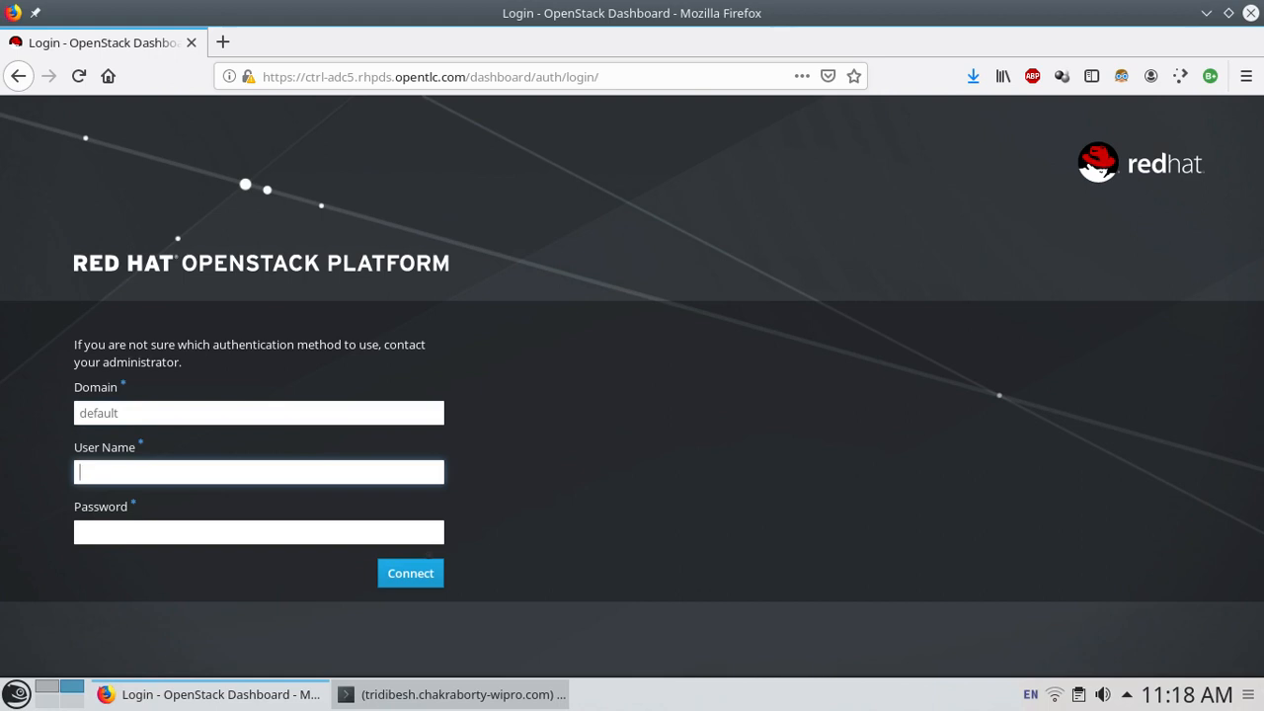
- Log in to the OpenStack dashboard with the account's user name and password
type("trichtech")
key("Tab")
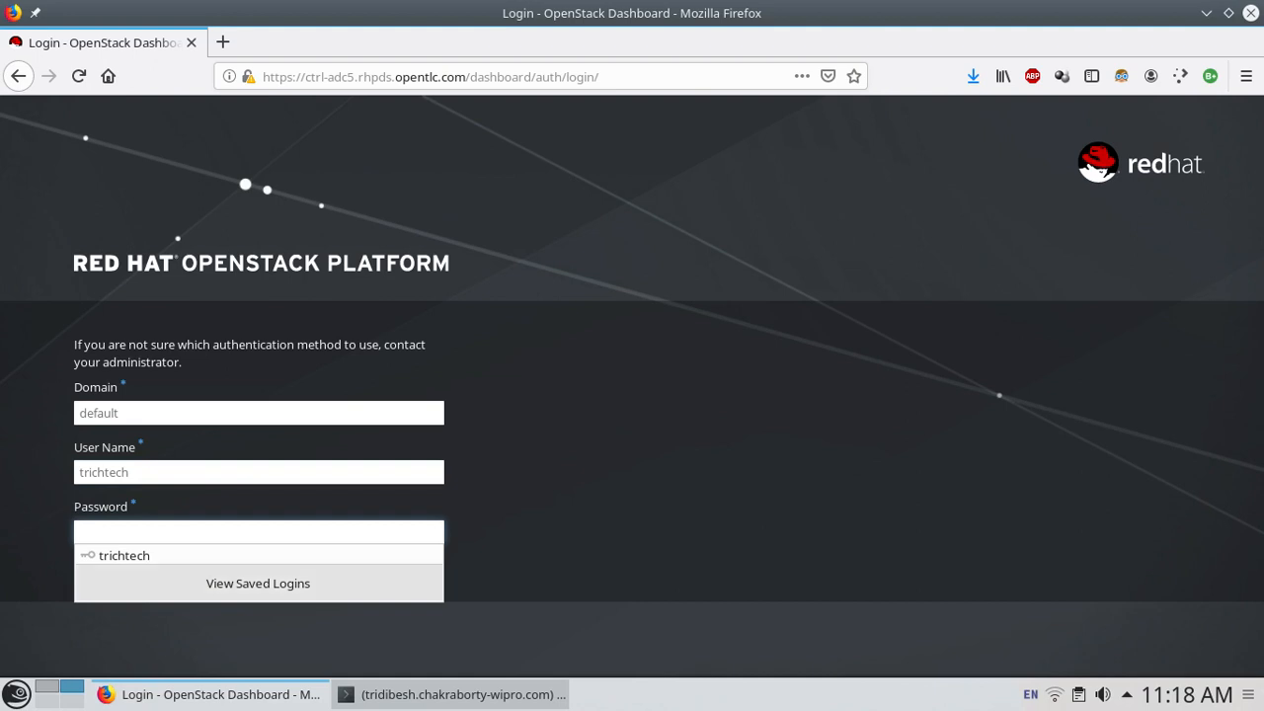
type("******")
key("Return")
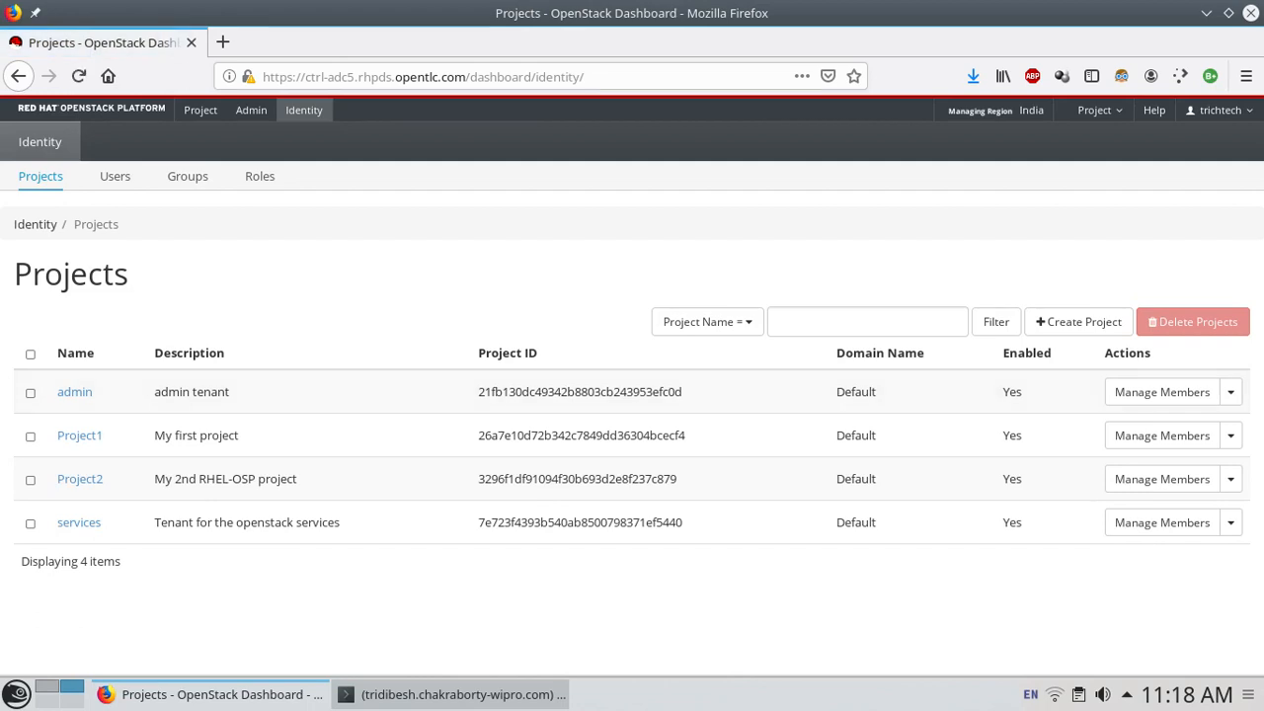
- Examine the admin summary of all hypervisors and the resource usage of each compute host
left_click(251, 109)
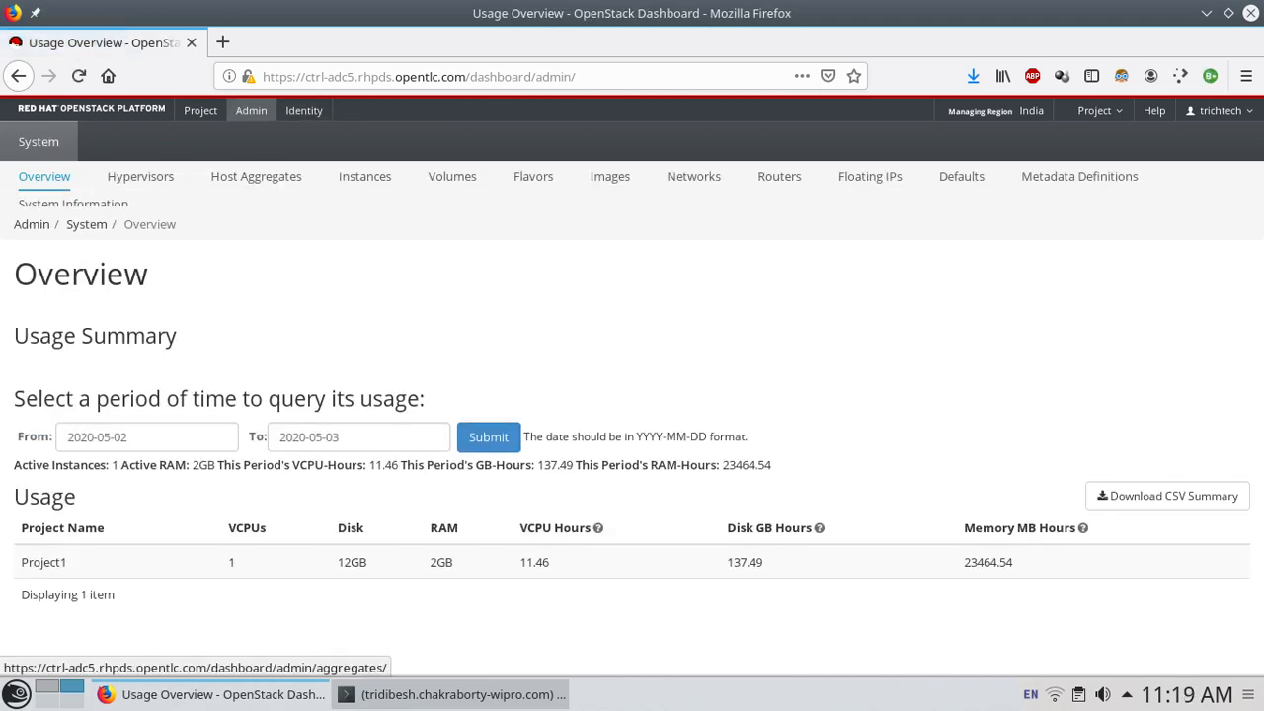
left_click(141, 175)
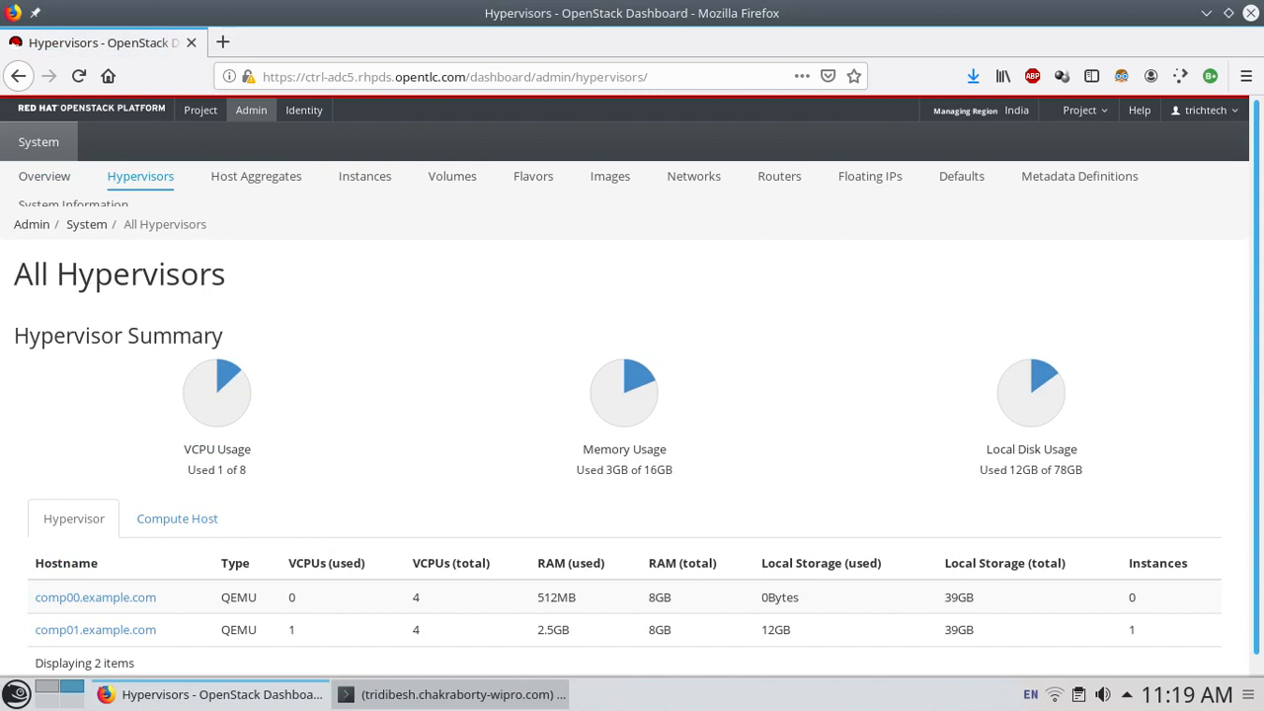
scroll(94, 583, "down", 1)
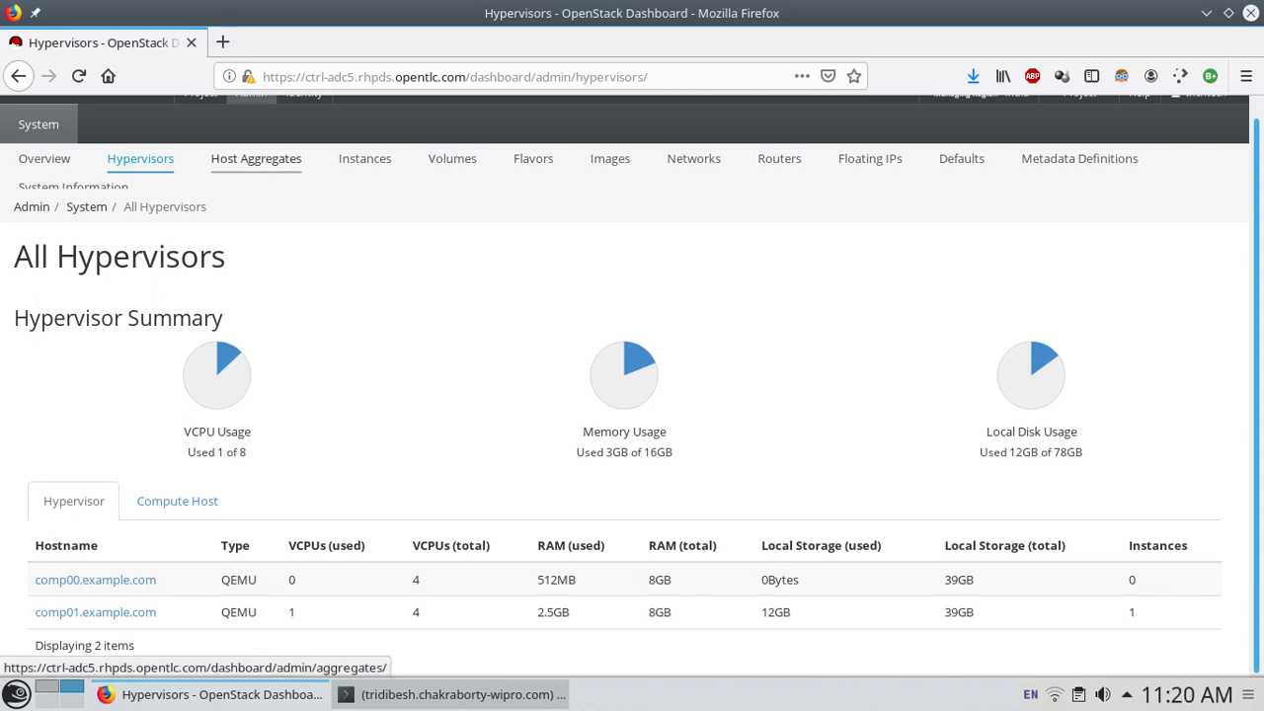
- Start a new host aggregate named fast-ssd-drive in the availability zone nova
left_click(256, 158)
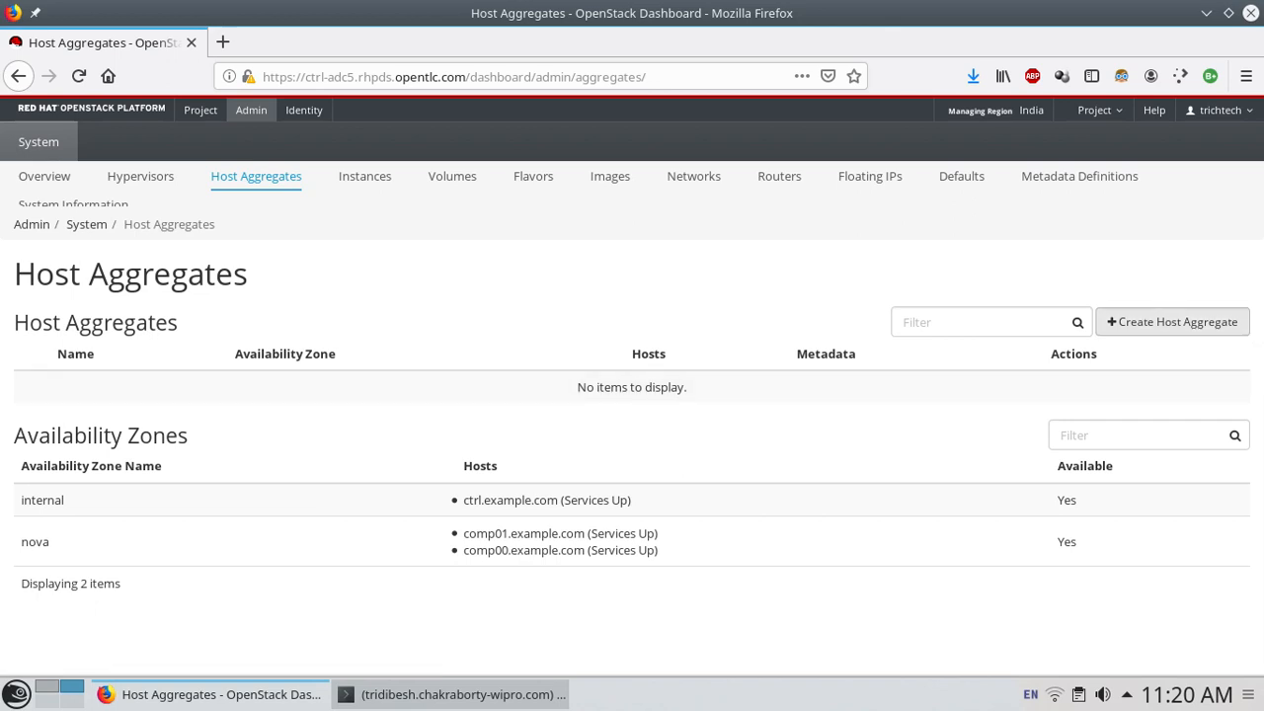
left_click(1172, 322)
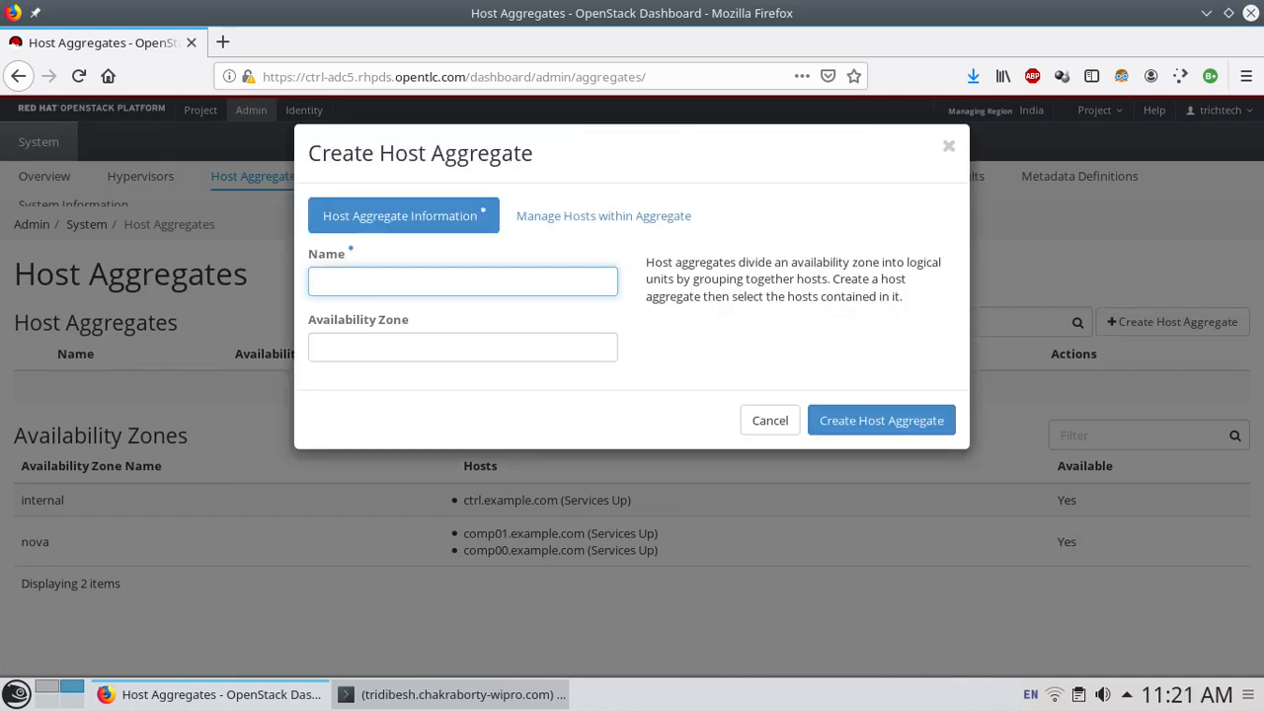
left_click(462, 281)
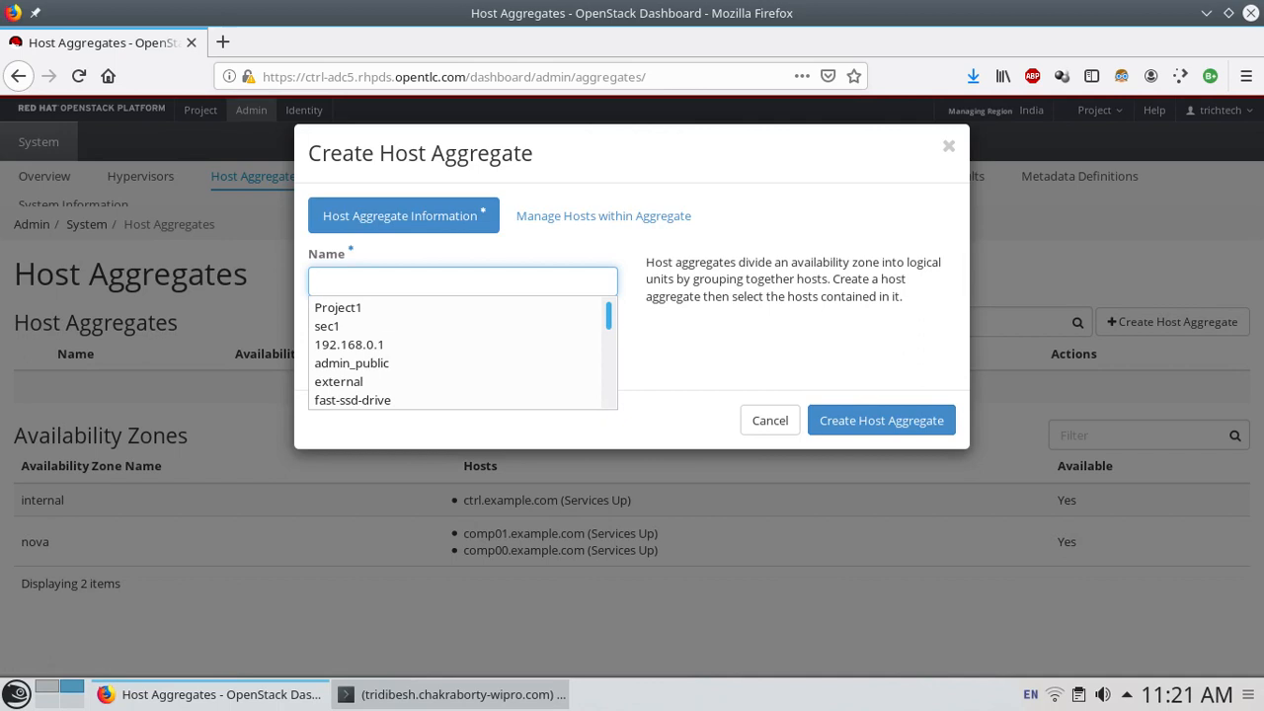
left_click(353, 400)
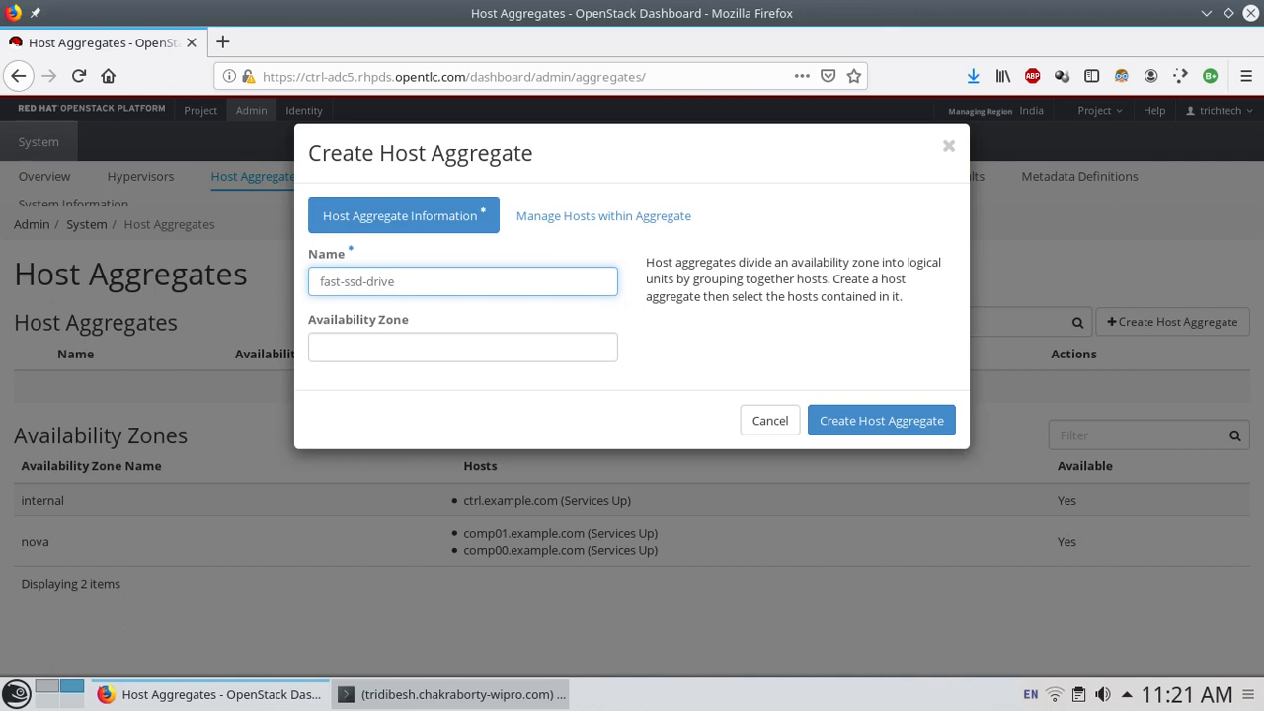
left_click(395, 348)
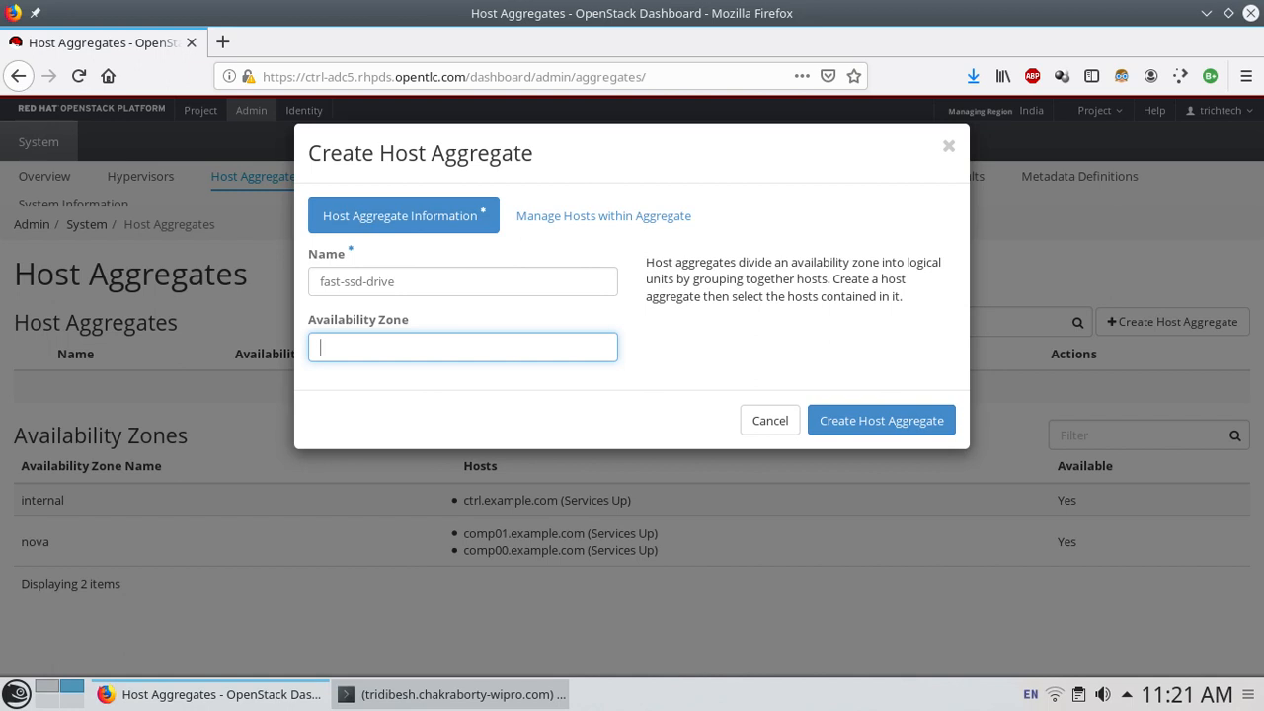
key("Down")
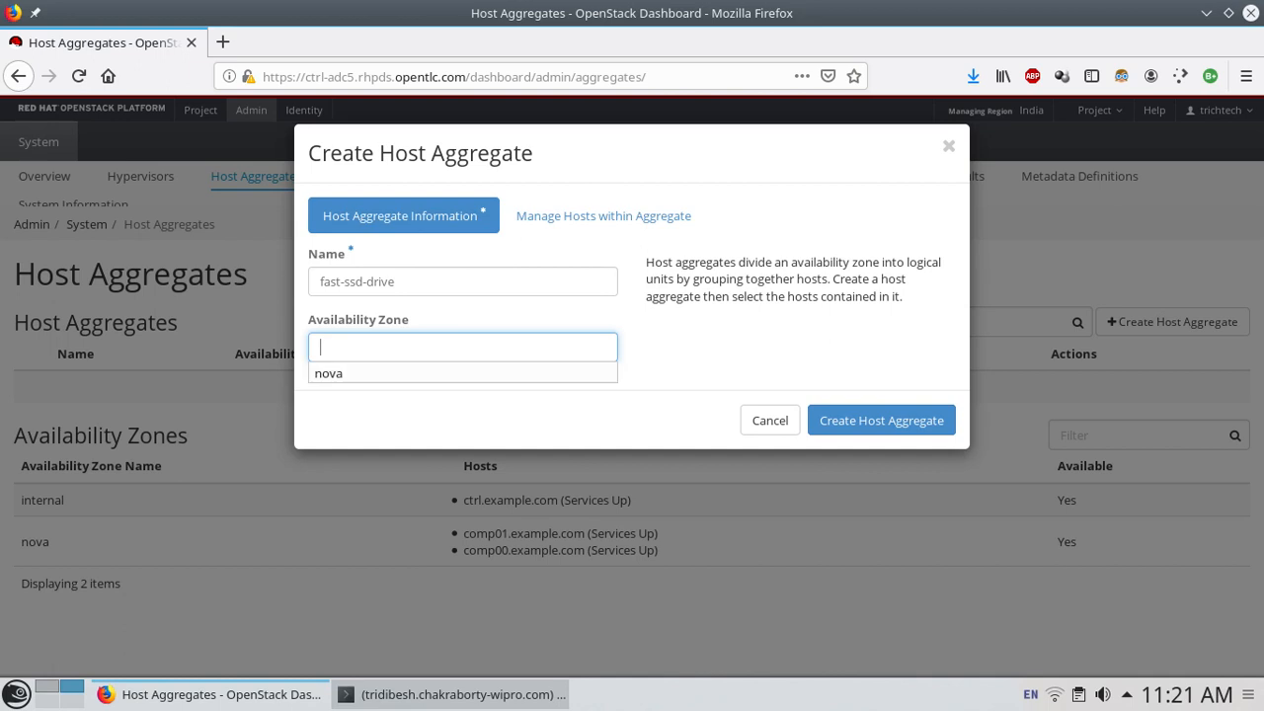
type("nova")
key("Tab")
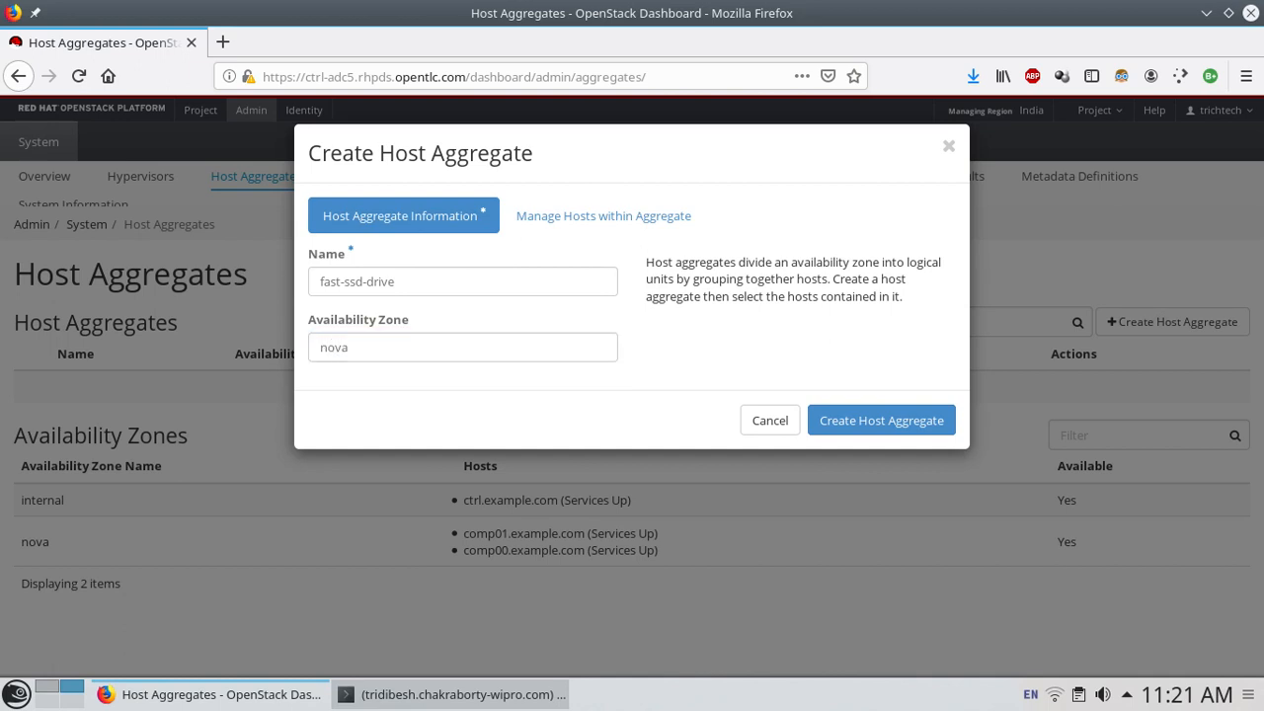
- Add the host comp01.example.com to the new aggregate and create the aggregate
left_click(603, 215)
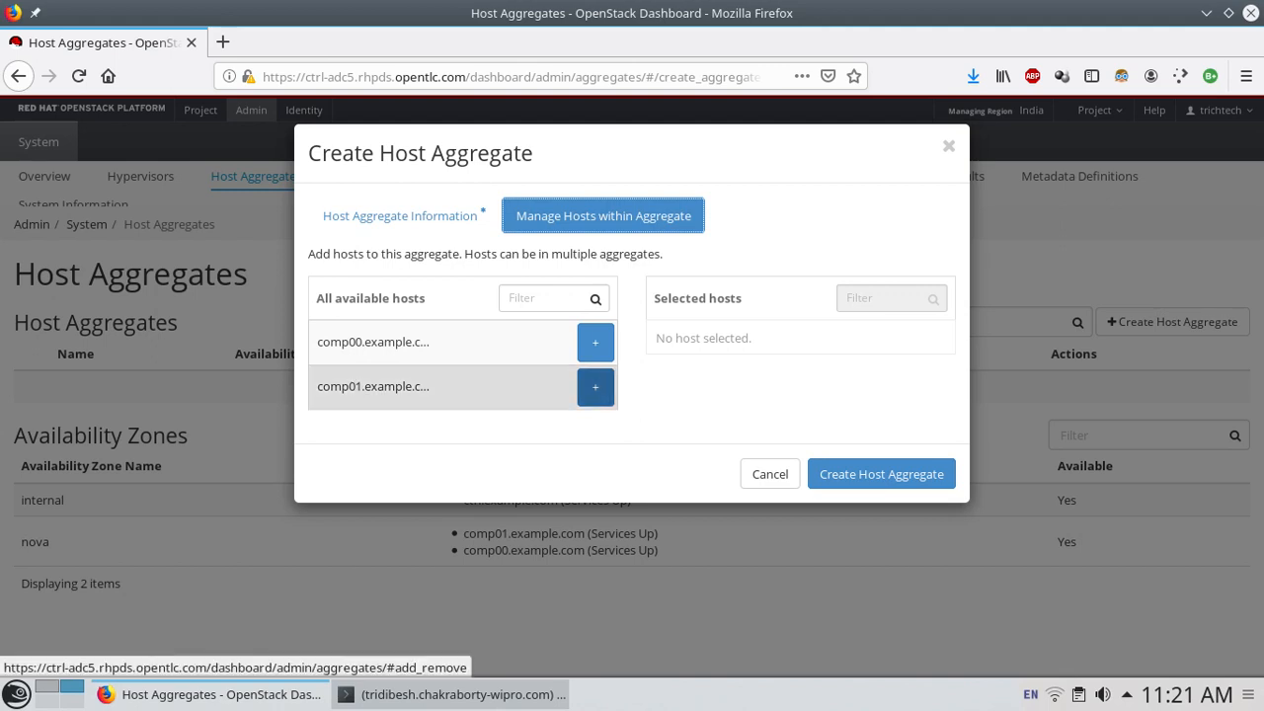
left_click(594, 388)
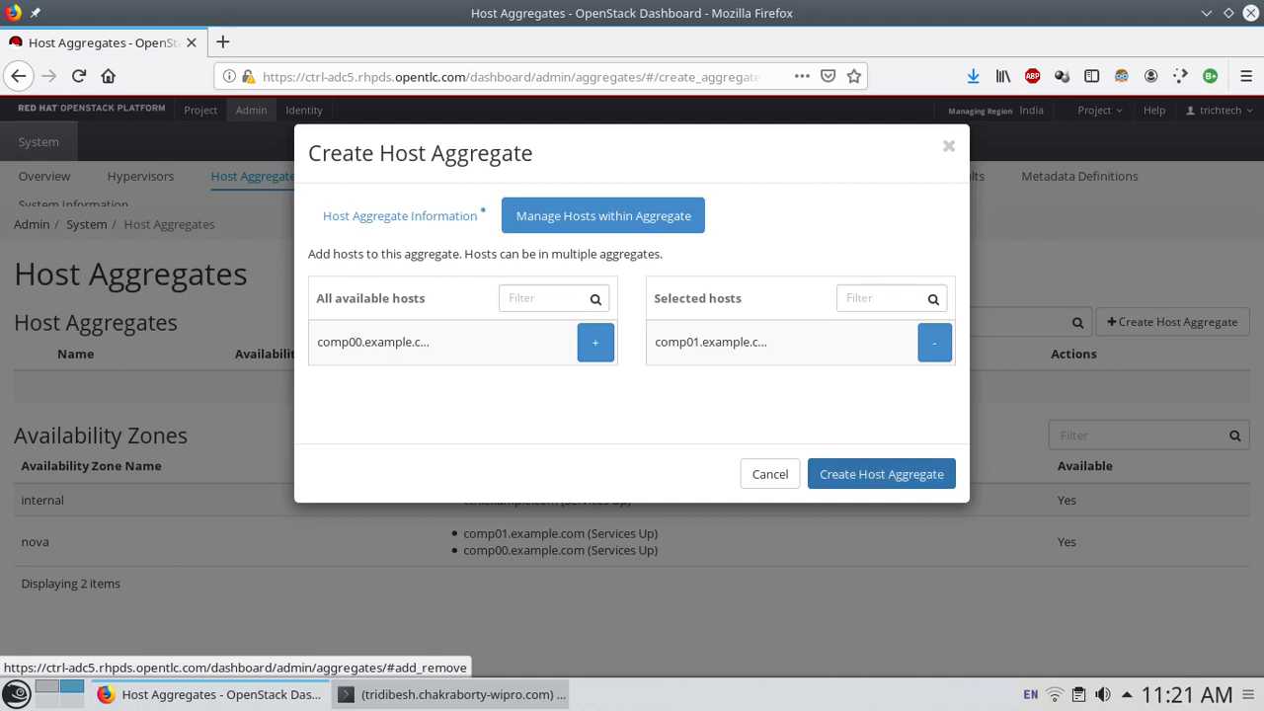
left_click(881, 474)
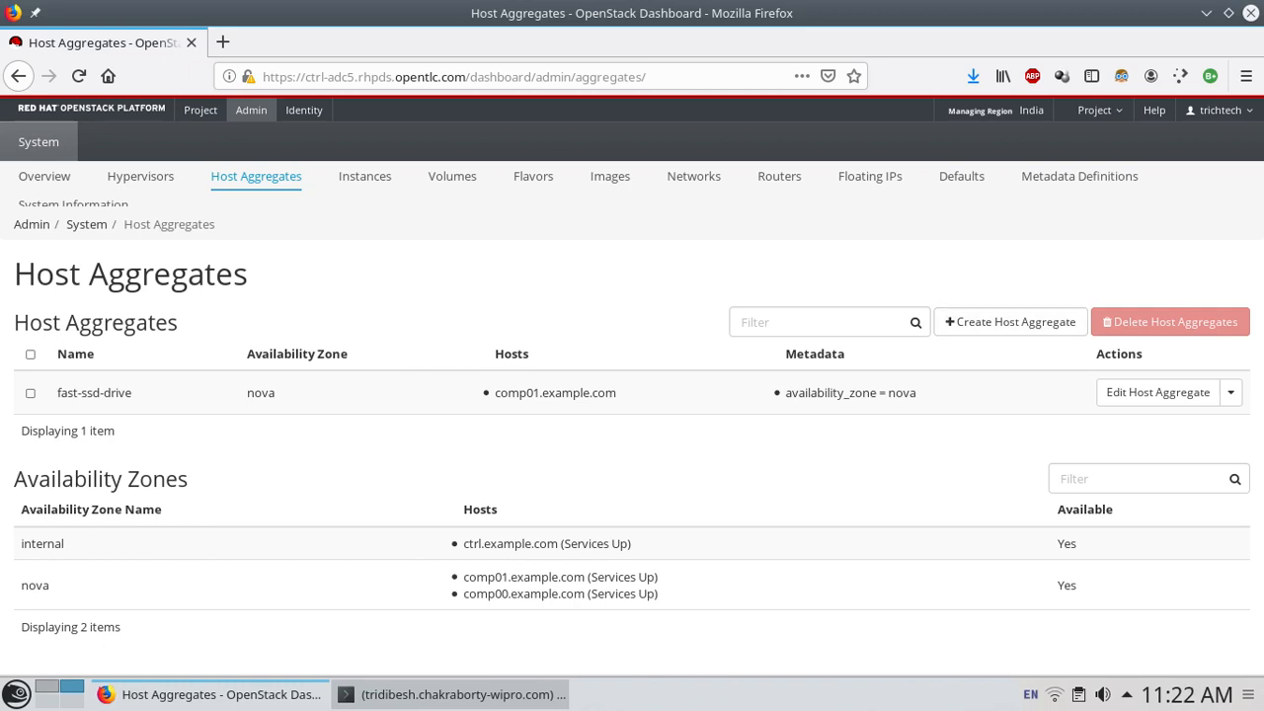
- Add the custom metadata key ssd with the value true to the fast-ssd-drive aggregate and save it
left_click(1230, 393)
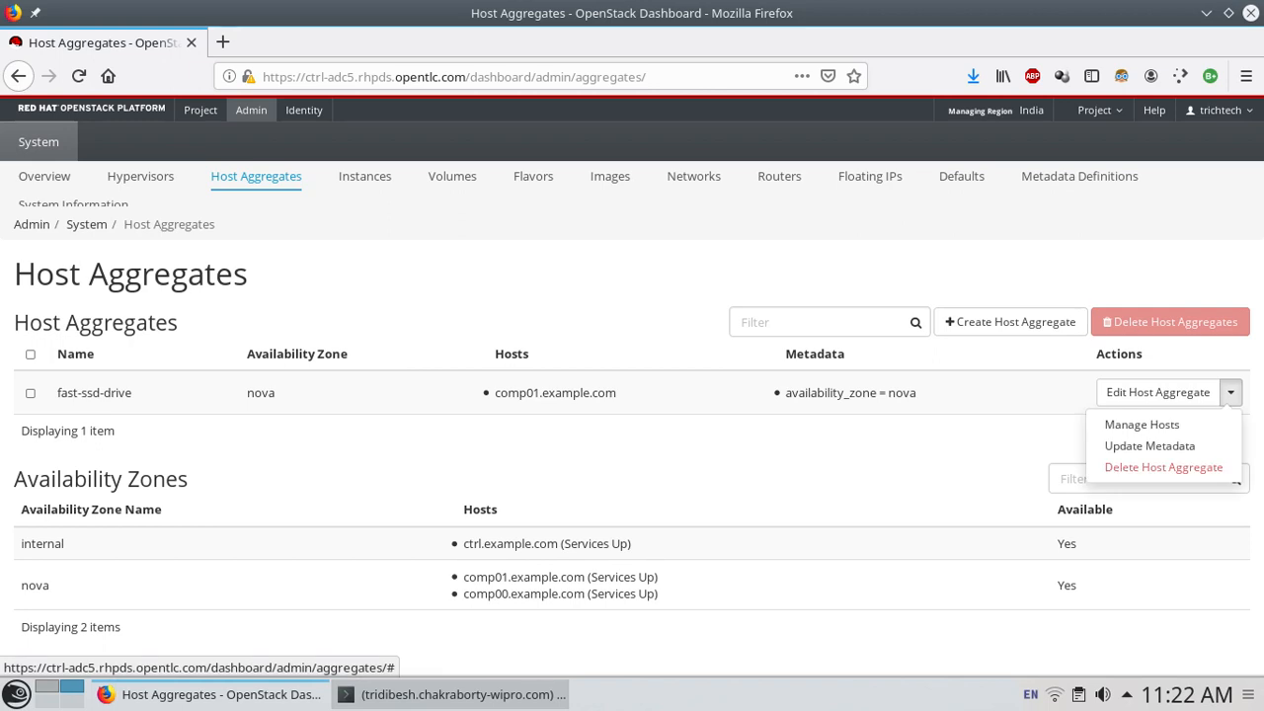
left_click(1150, 445)
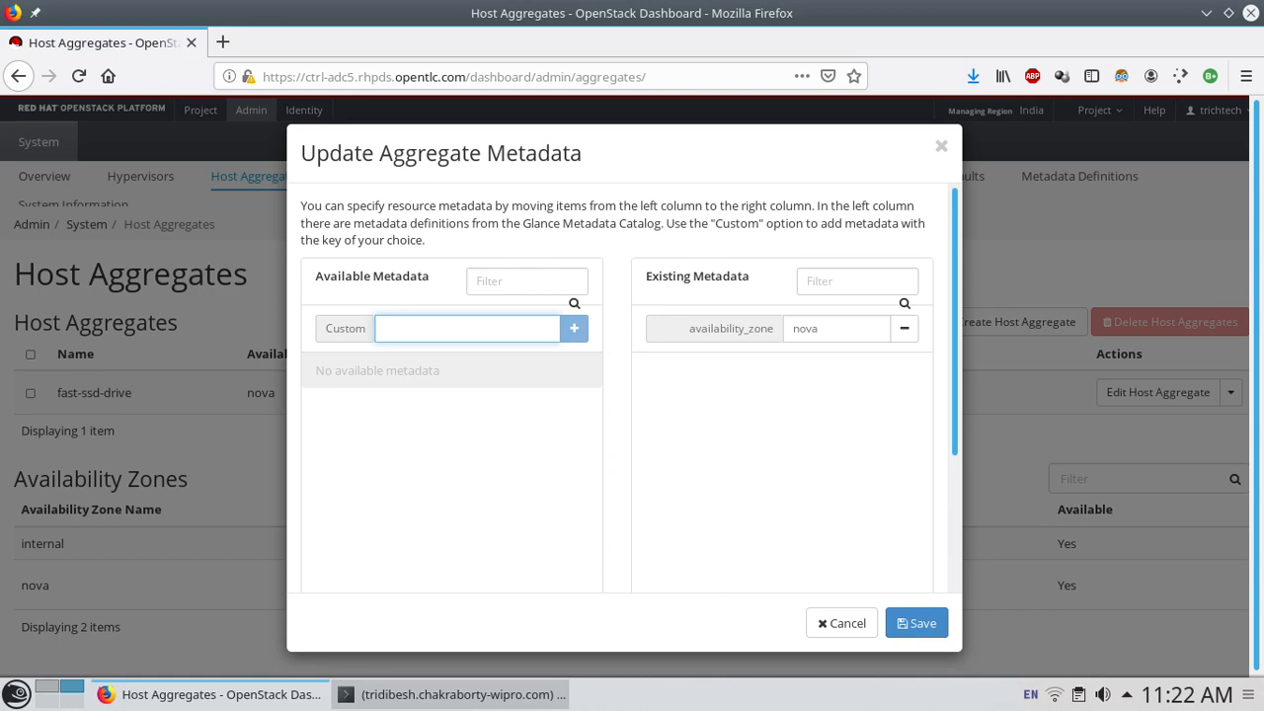
type("ss")
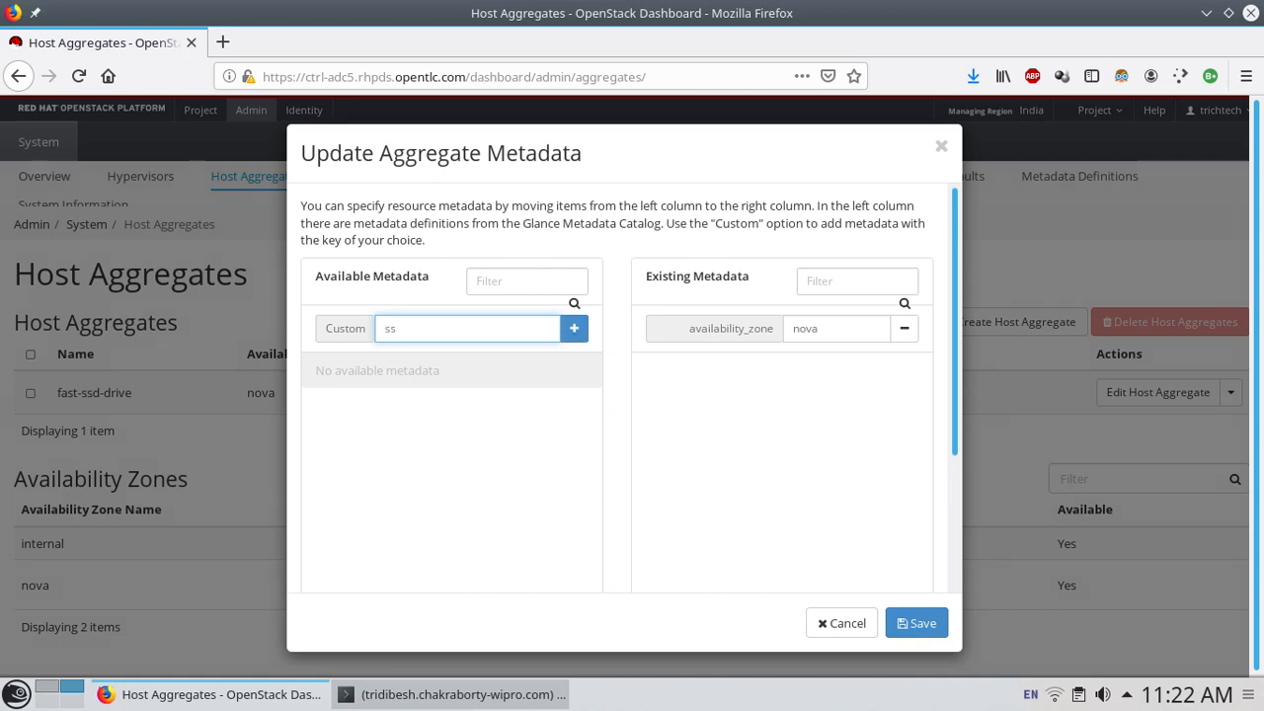
type("d")
key("Return")
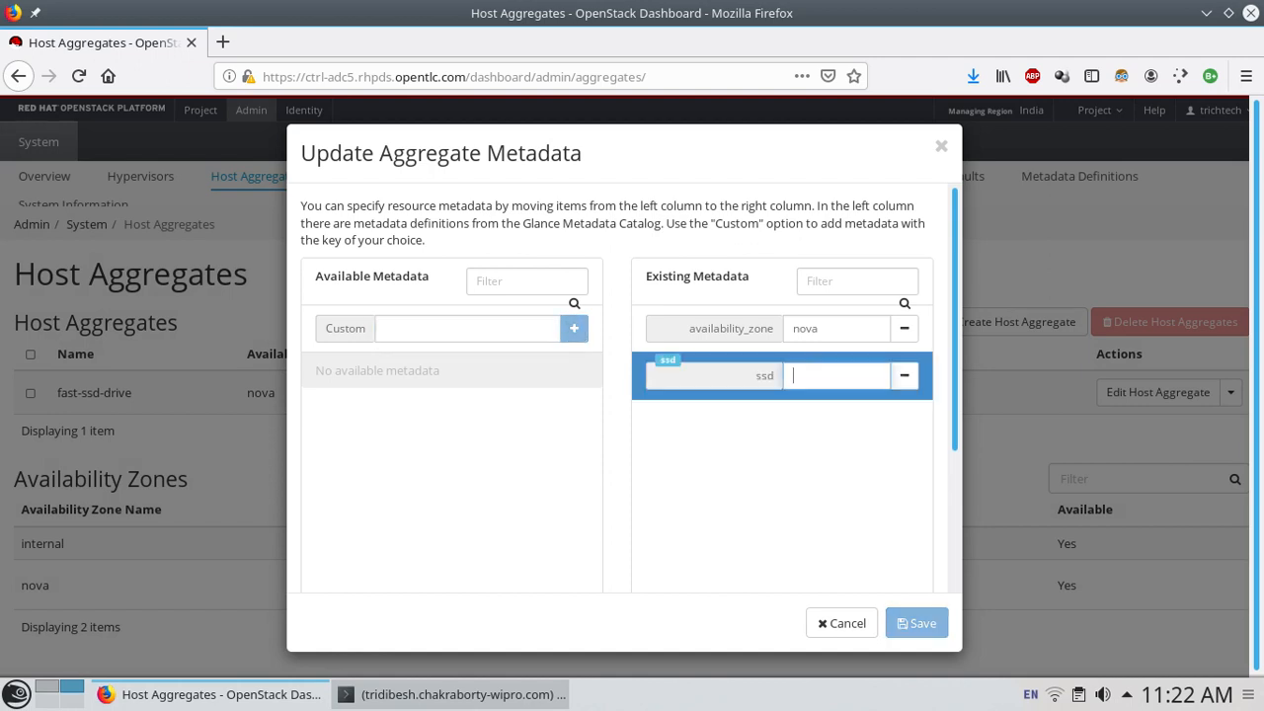
type("true")
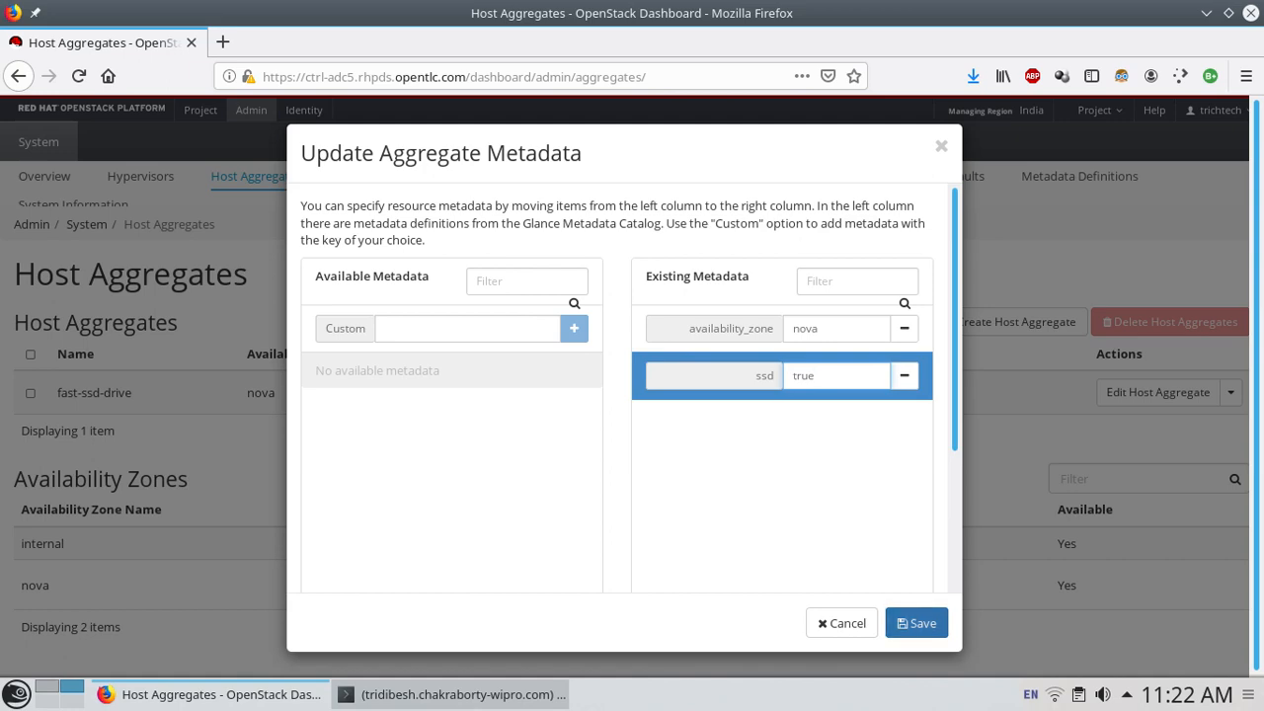
left_click(917, 623)
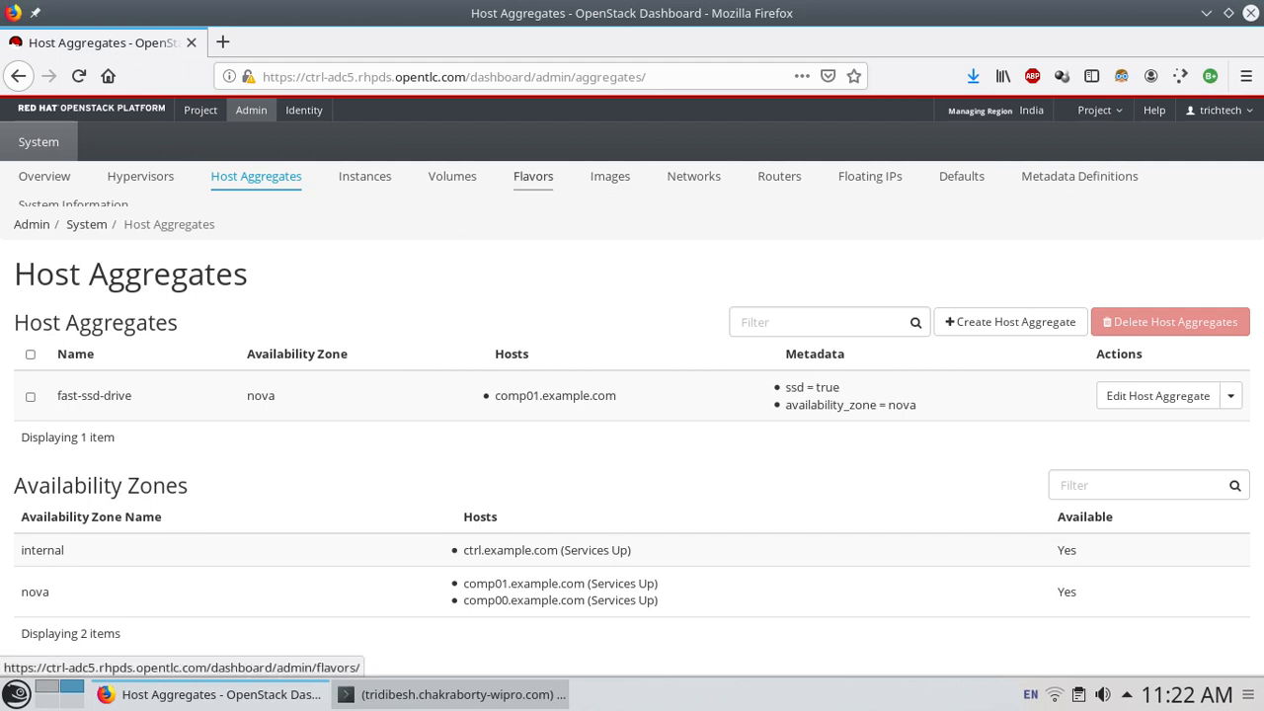
- Start a new flavor named lab.ssd.1 with 2 VCPUs and 2048 MB of RAM
left_click(533, 176)
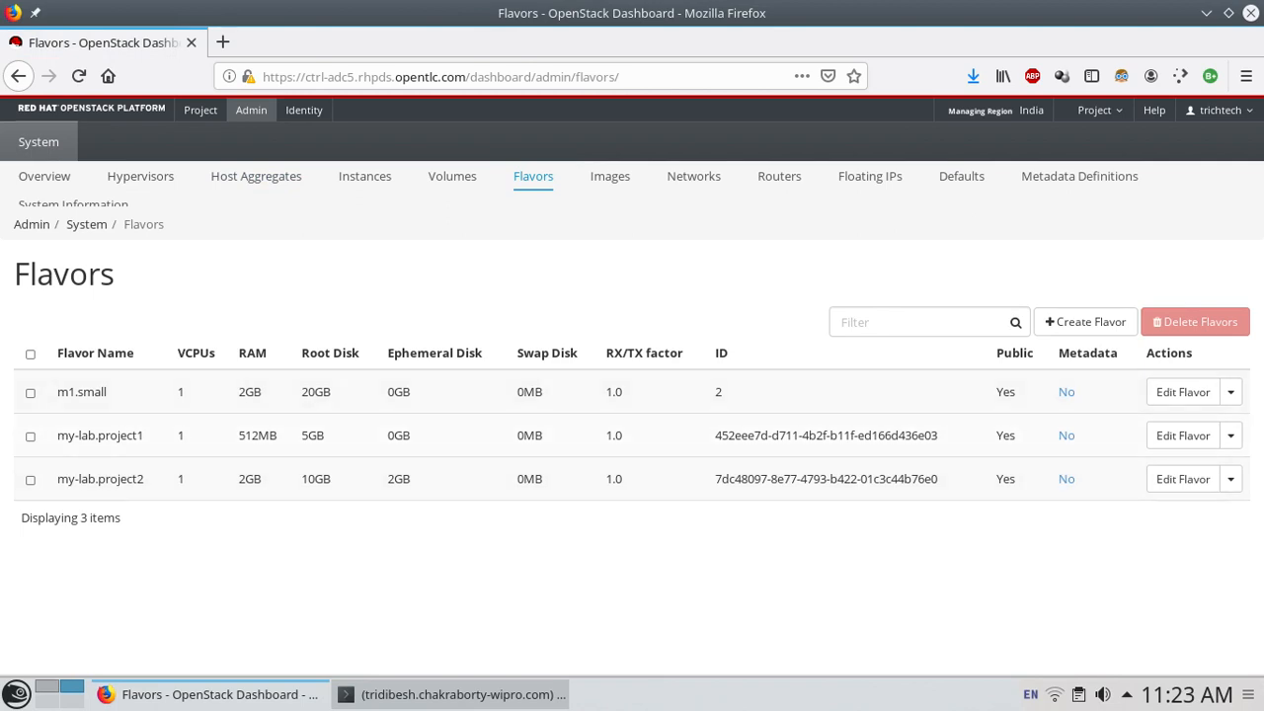
left_click(1086, 322)
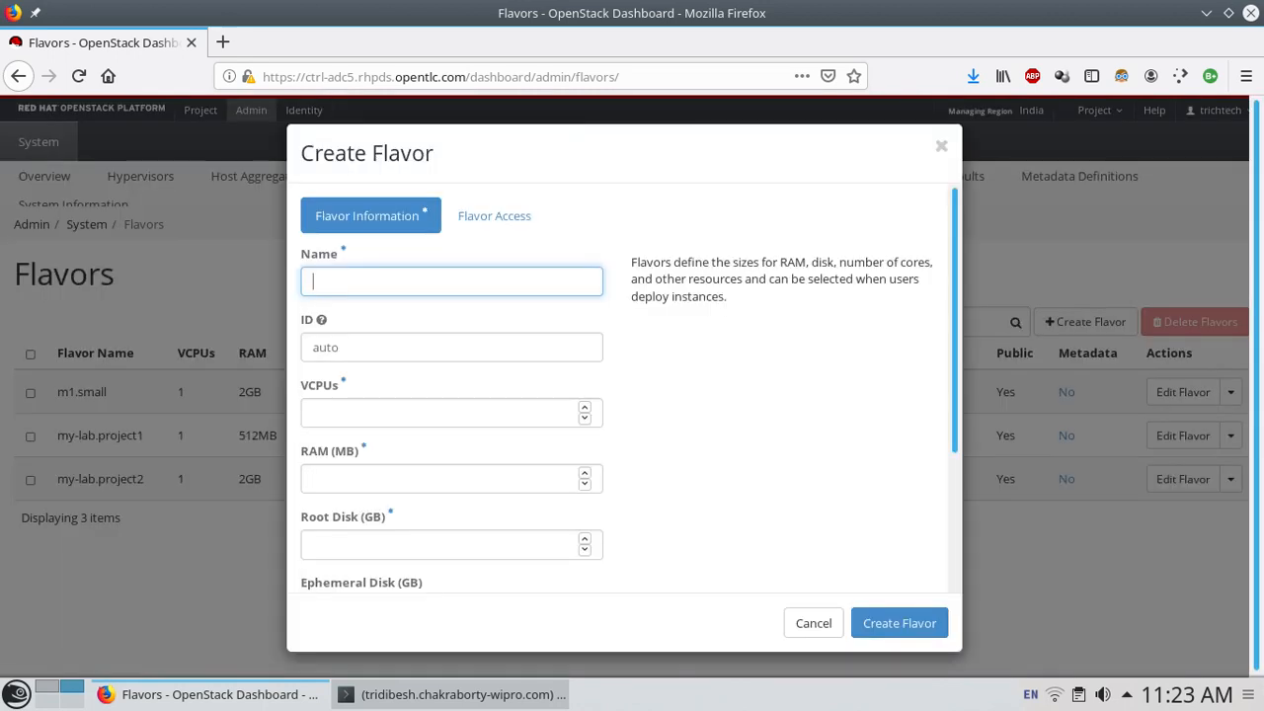
left_click(451, 282)
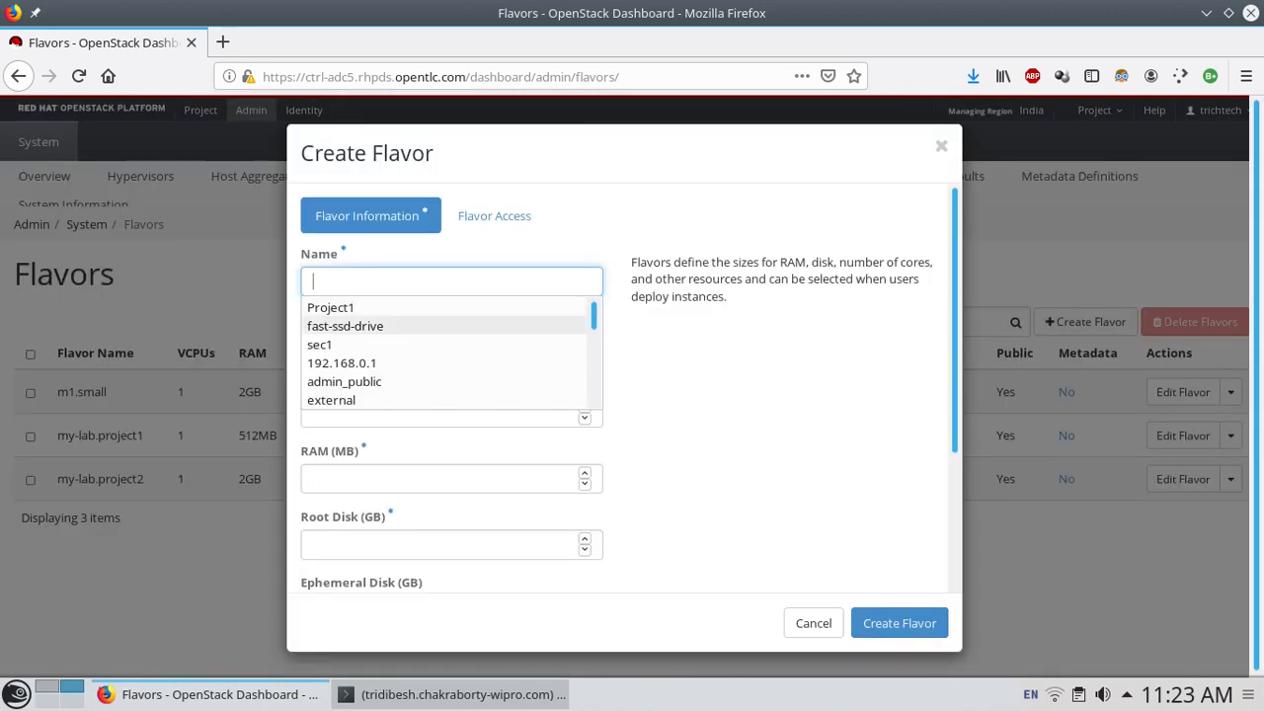
type("la")
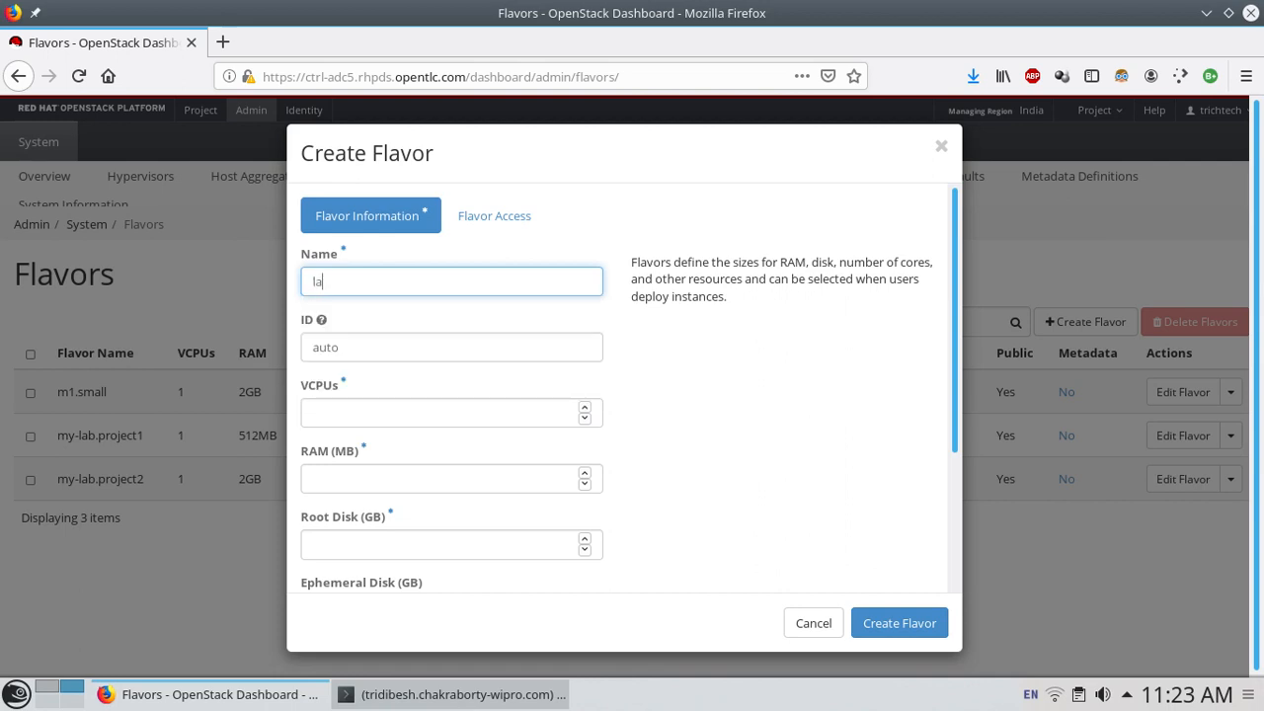
type("b.ssd.1")
left_click(441, 413)
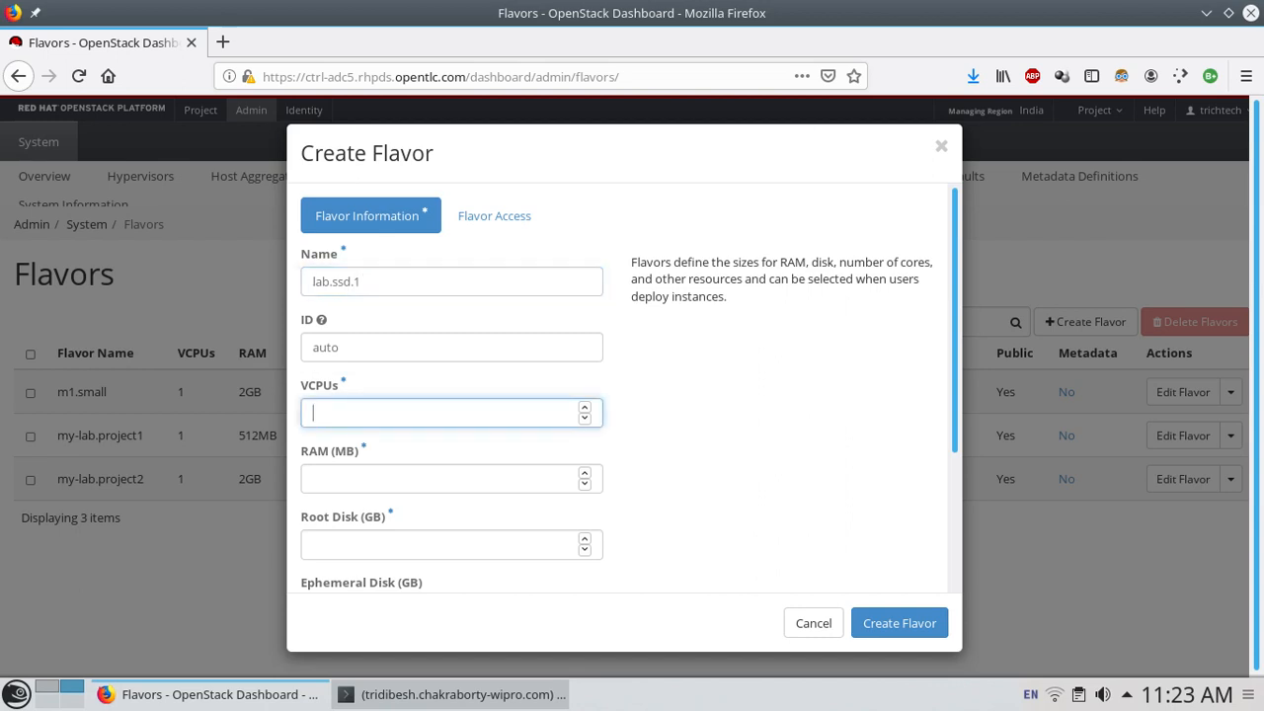
key("Up")
key("Up")
left_click(440, 479)
type("2048")
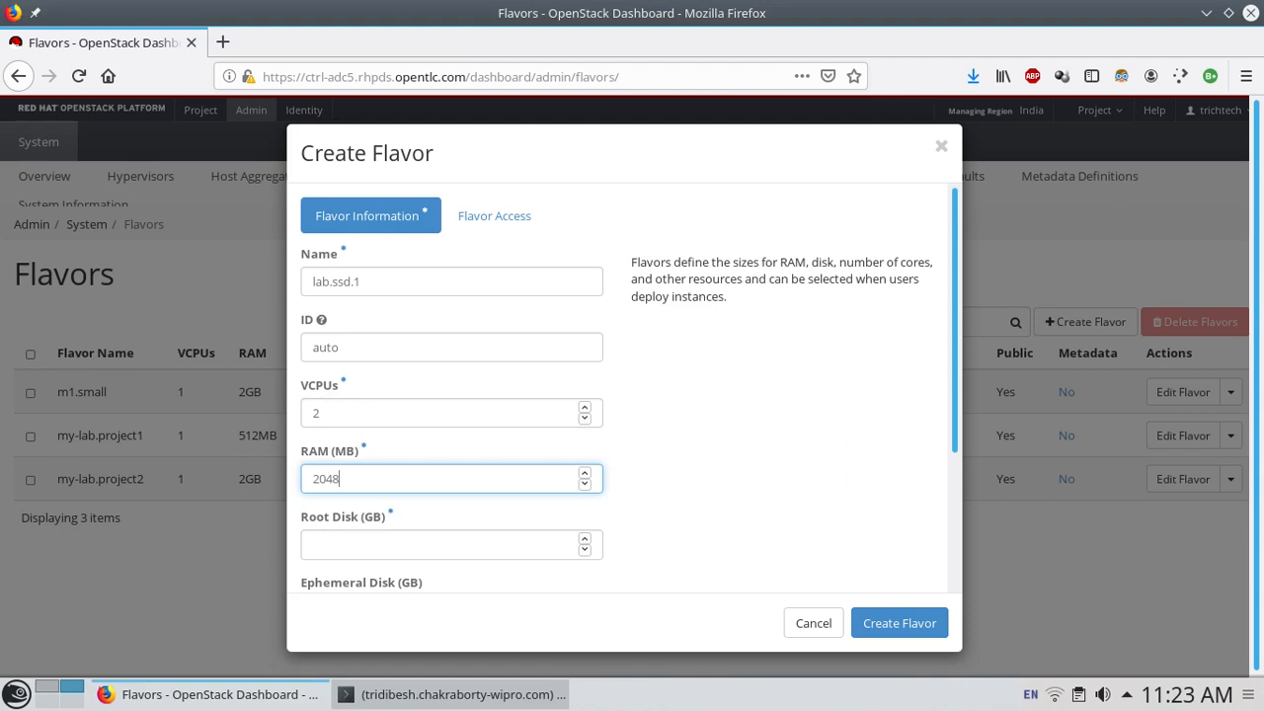
- Set the new flavor's root disk to 10 GB and its ephemeral disk to 2 GB
scroll(441, 479, "down", 3)
left_click(441, 395)
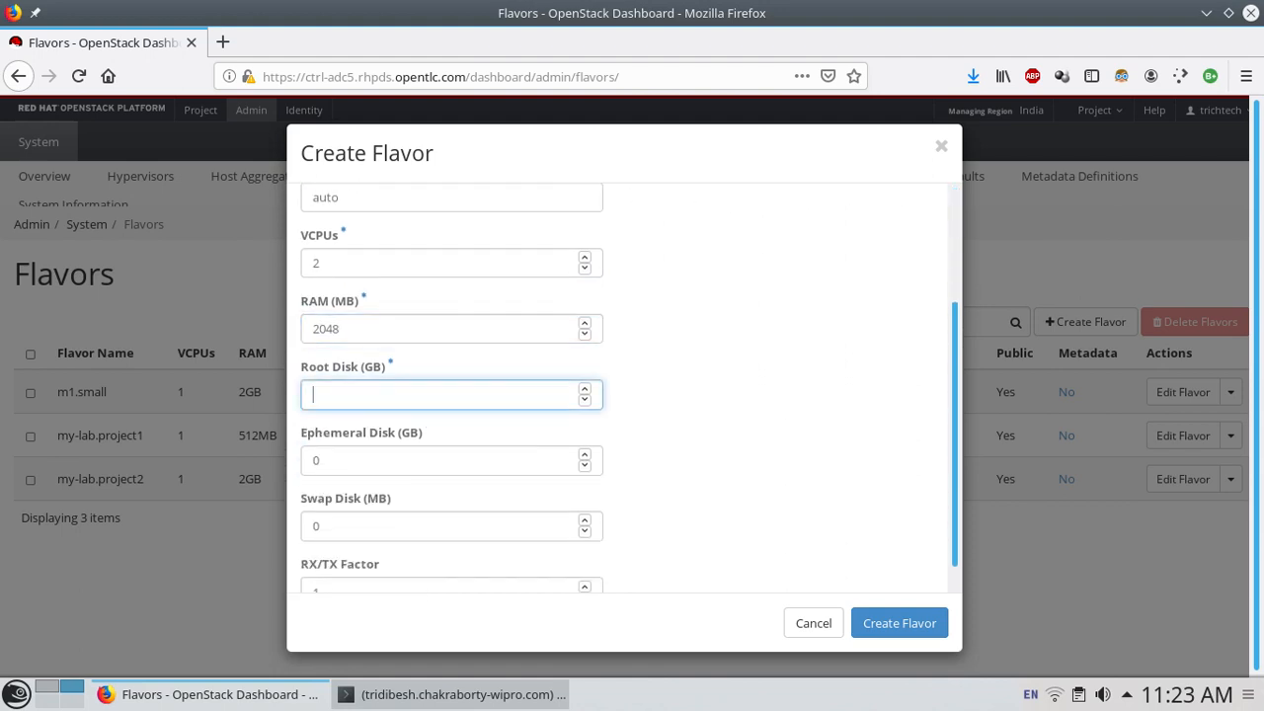
type("10")
scroll(441, 395, "down", 1)
left_click(440, 432)
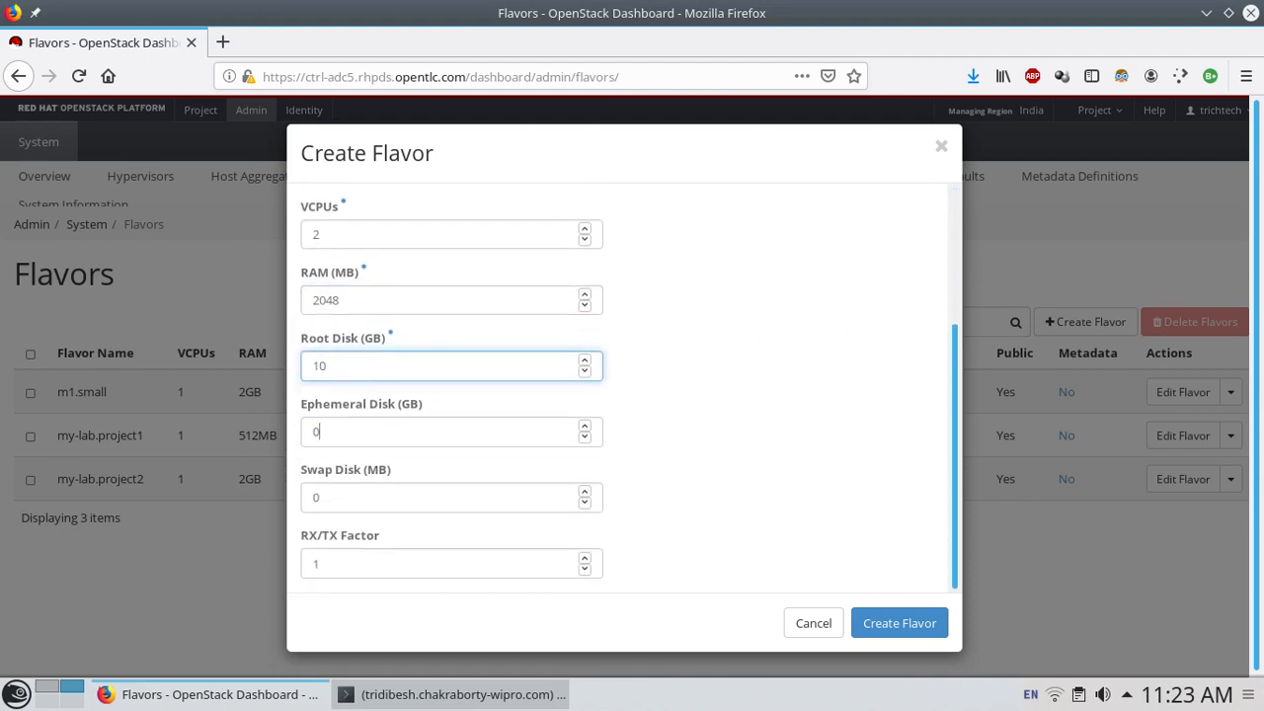
key("BackSpace")
type("2")
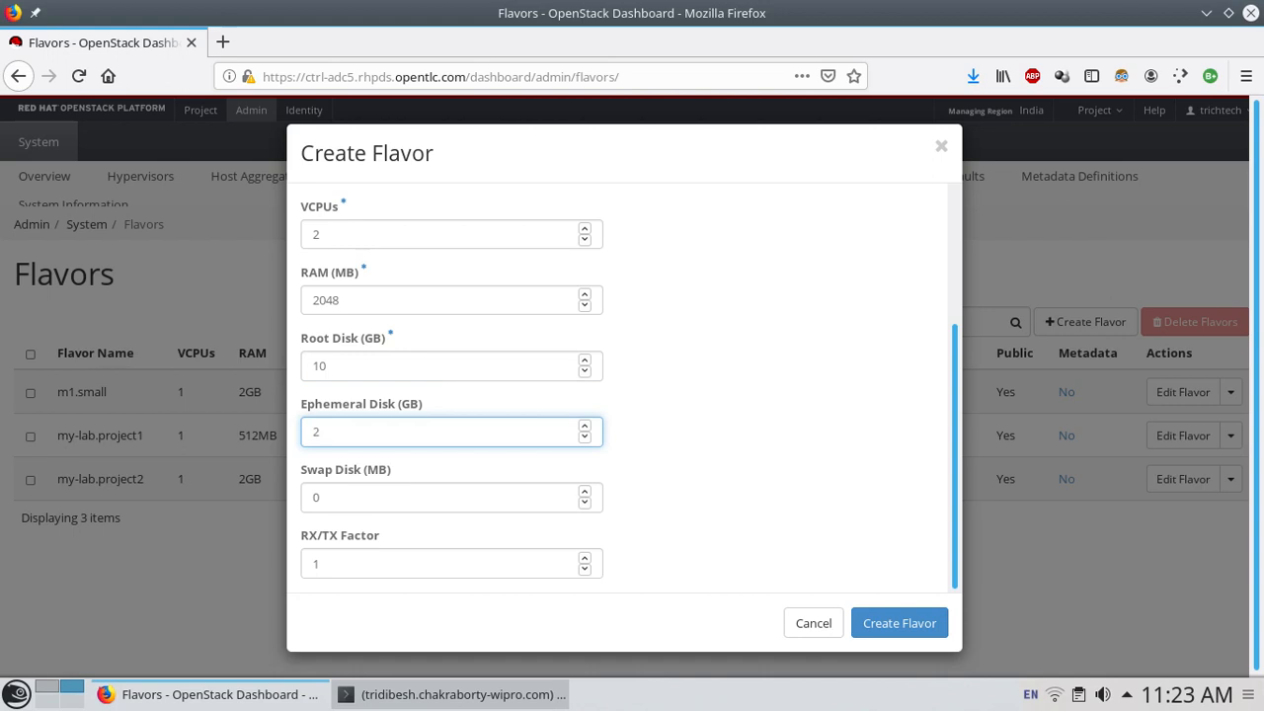
- Review the new flavor's project access and size settings, and create it without restricting it to any project
scroll(441, 432, "up", 4)
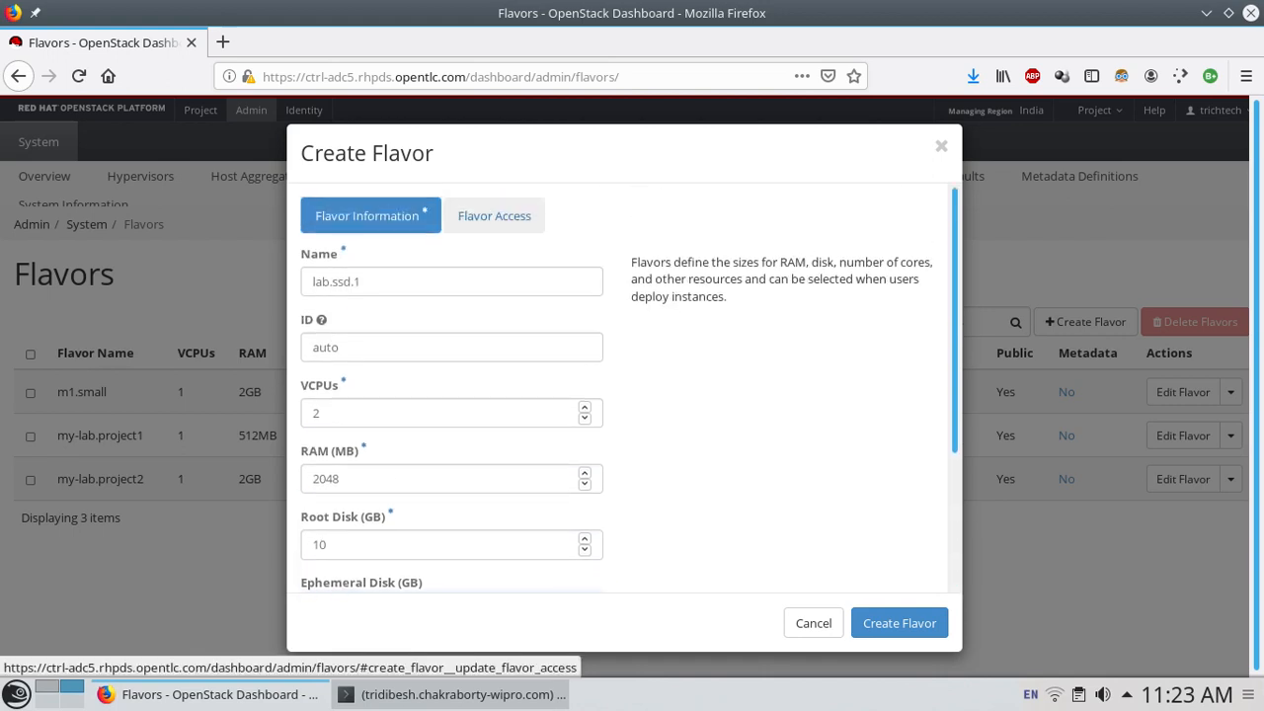
left_click(494, 215)
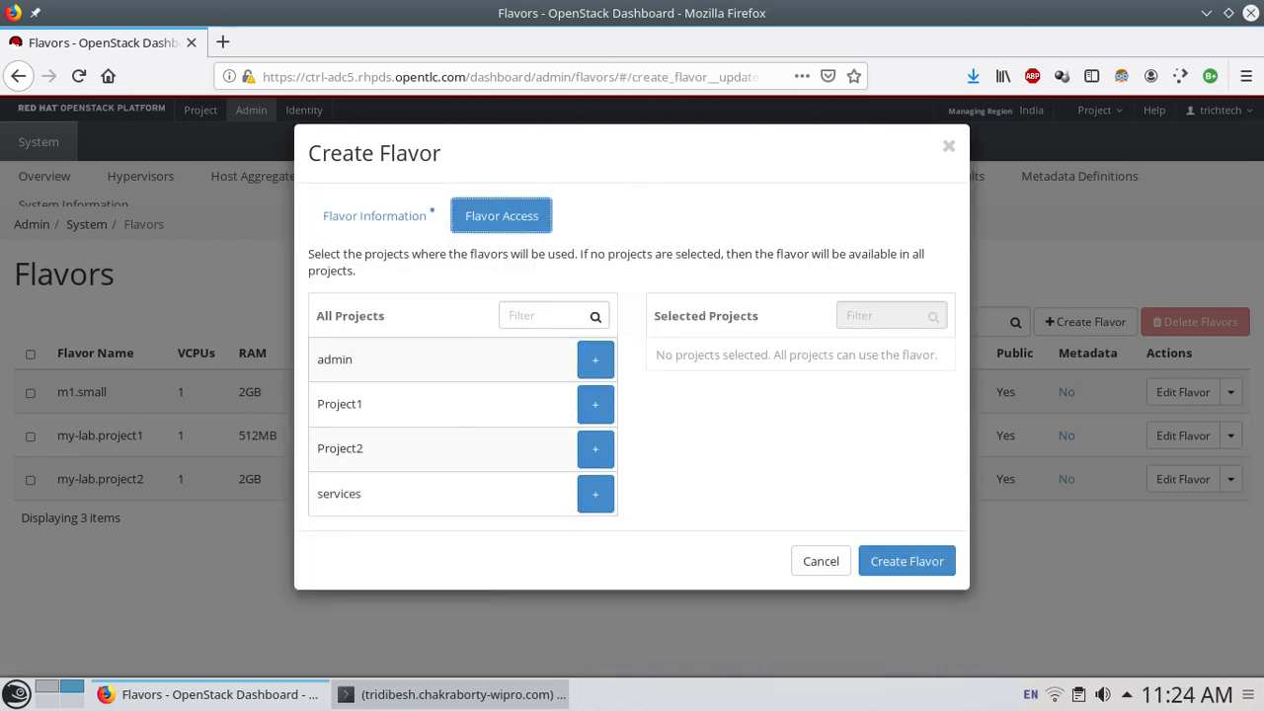
left_click(375, 215)
scroll(452, 414, "down", 3)
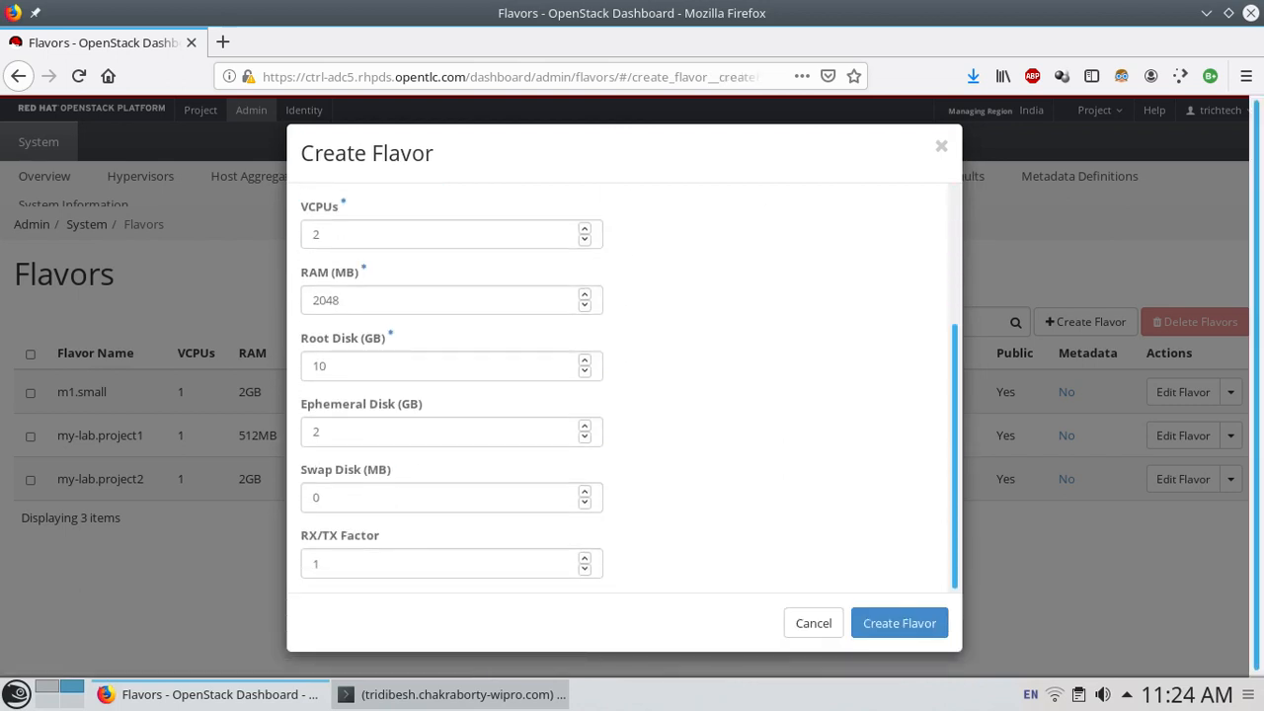
left_click(899, 623)
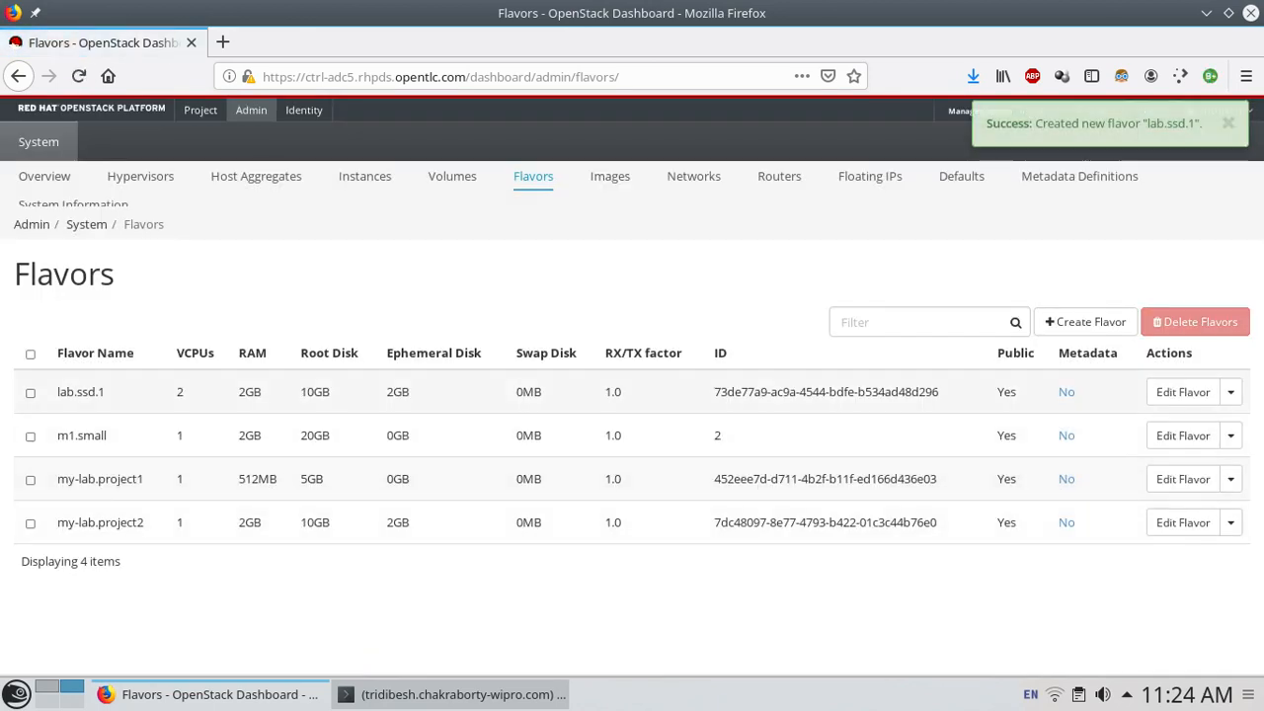
- Add the custom metadata key ssd with the value true to the lab.ssd.1 flavor and save it
left_click(31, 393)
left_click(1230, 392)
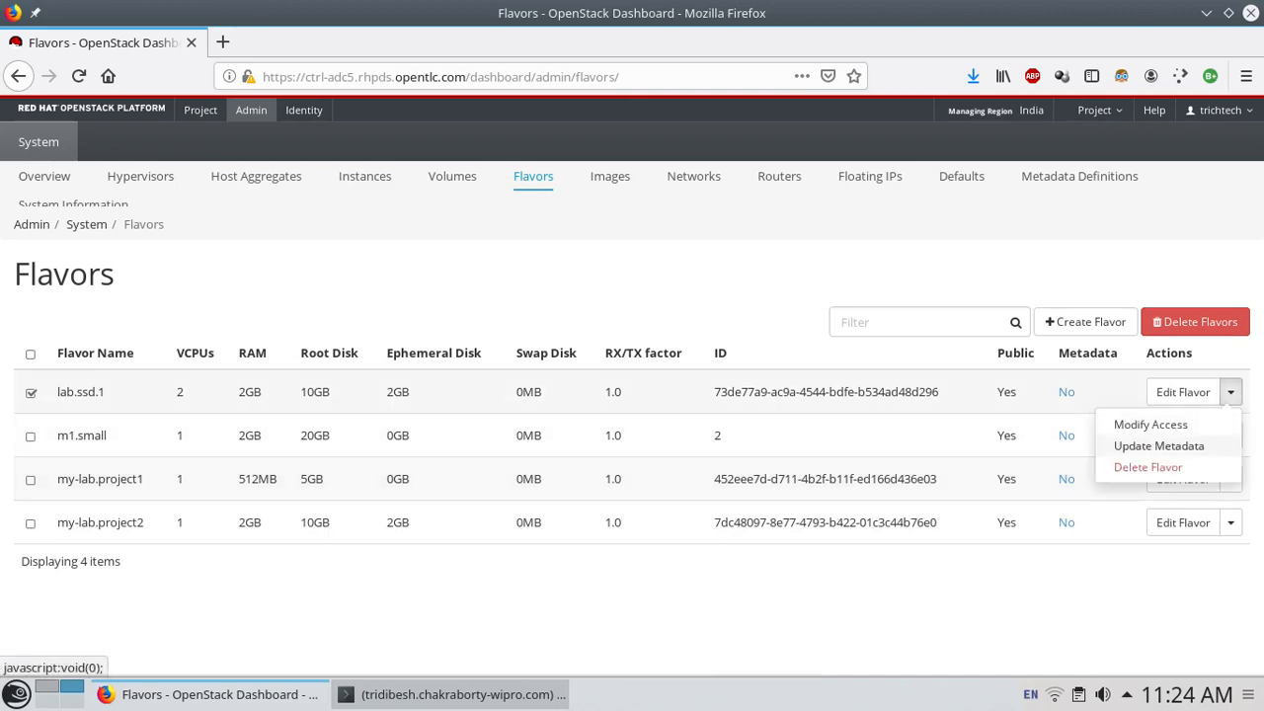
left_click(1158, 446)
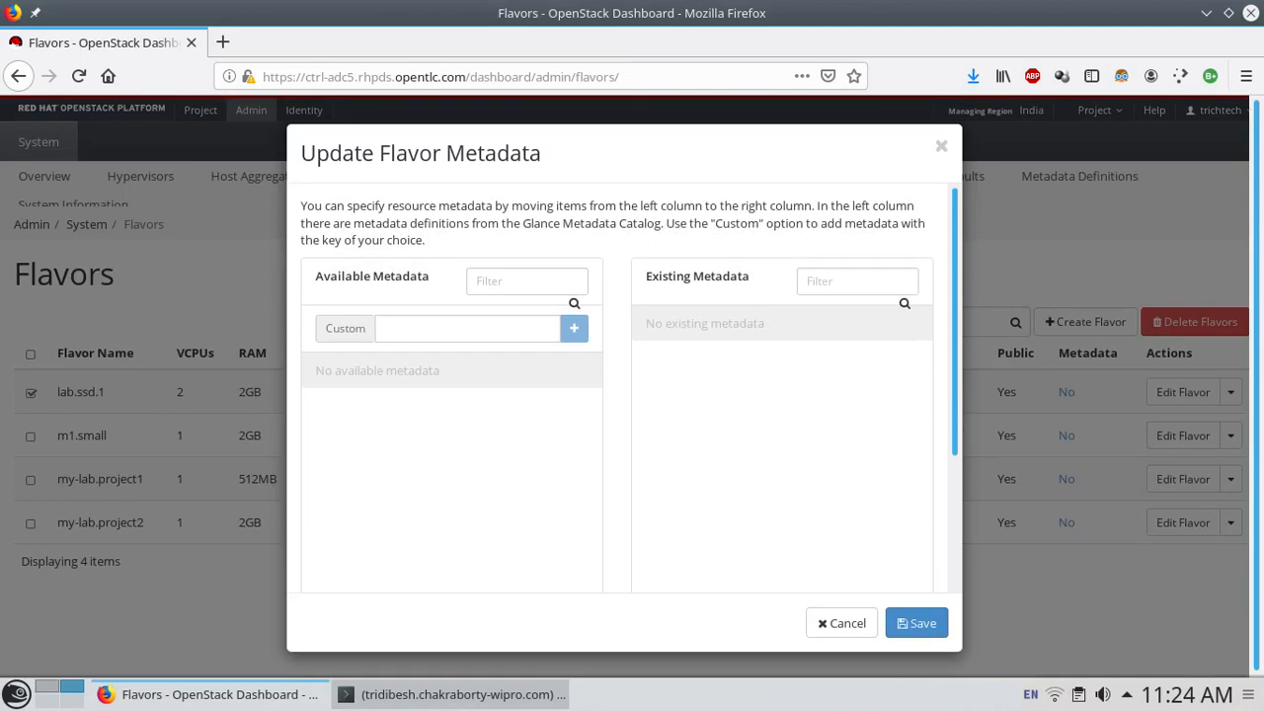
left_click(466, 329)
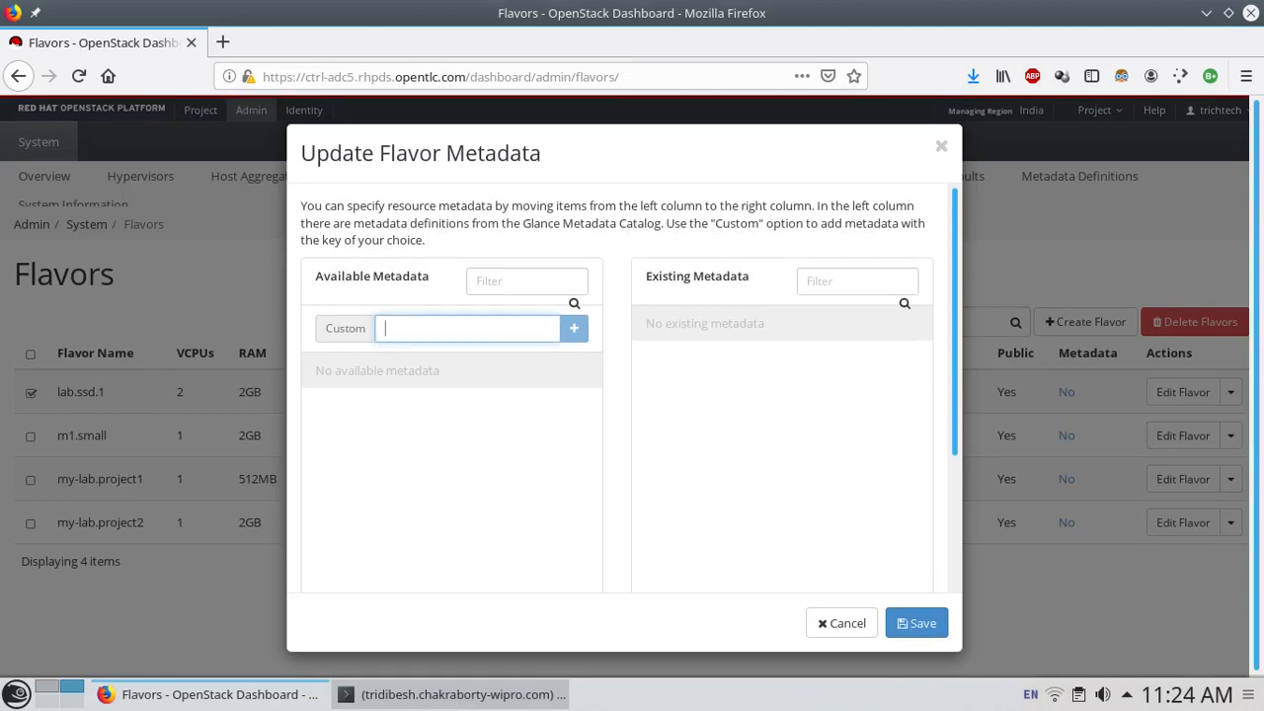
type("ssd")
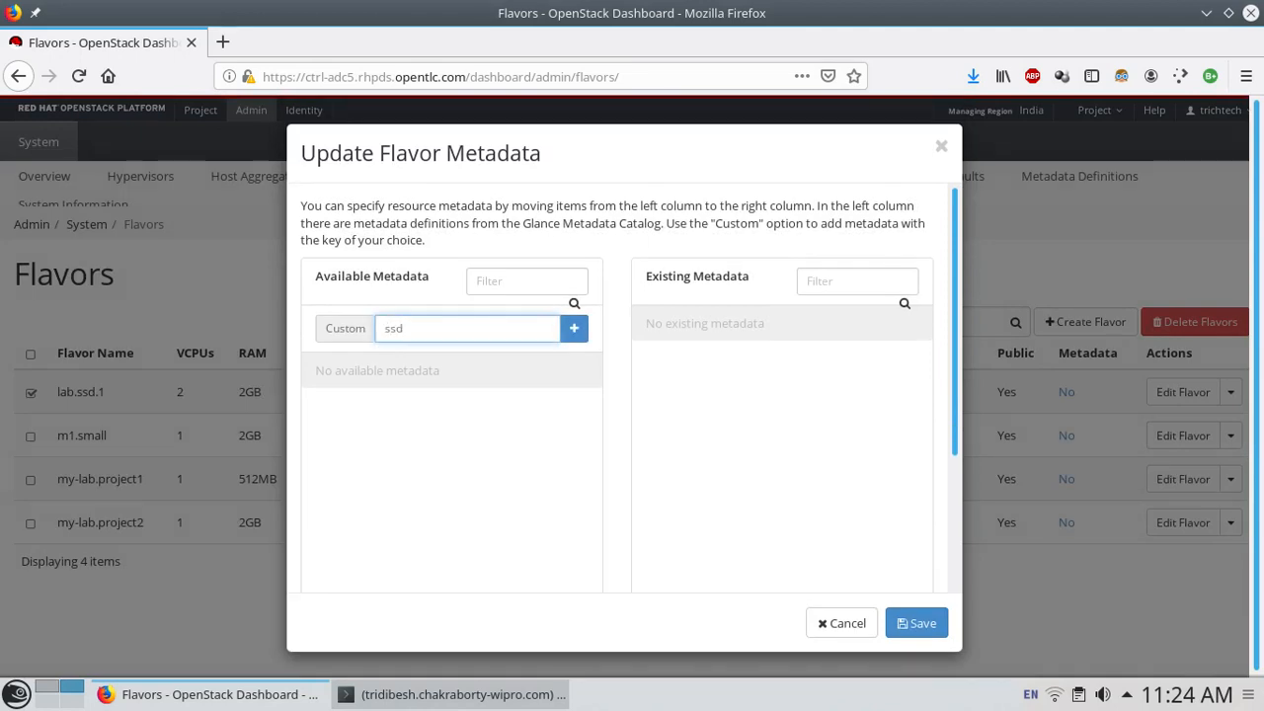
left_click(573, 329)
left_click(837, 329)
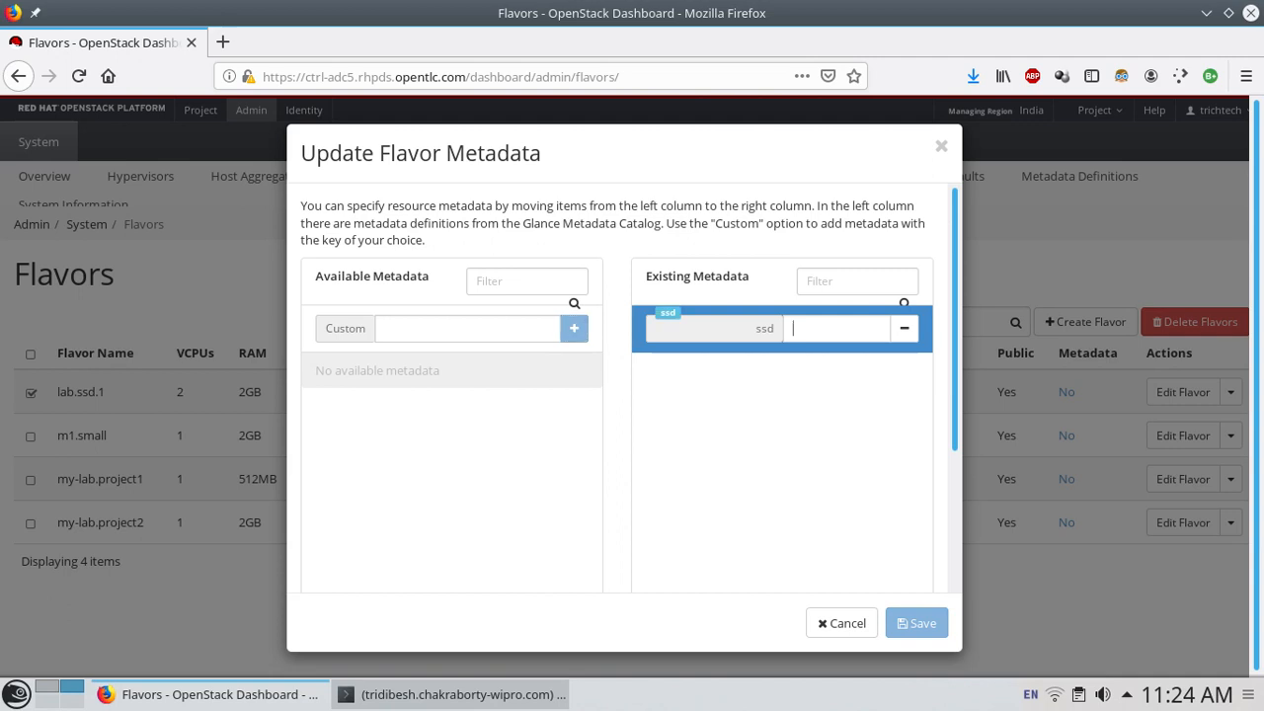
type("true")
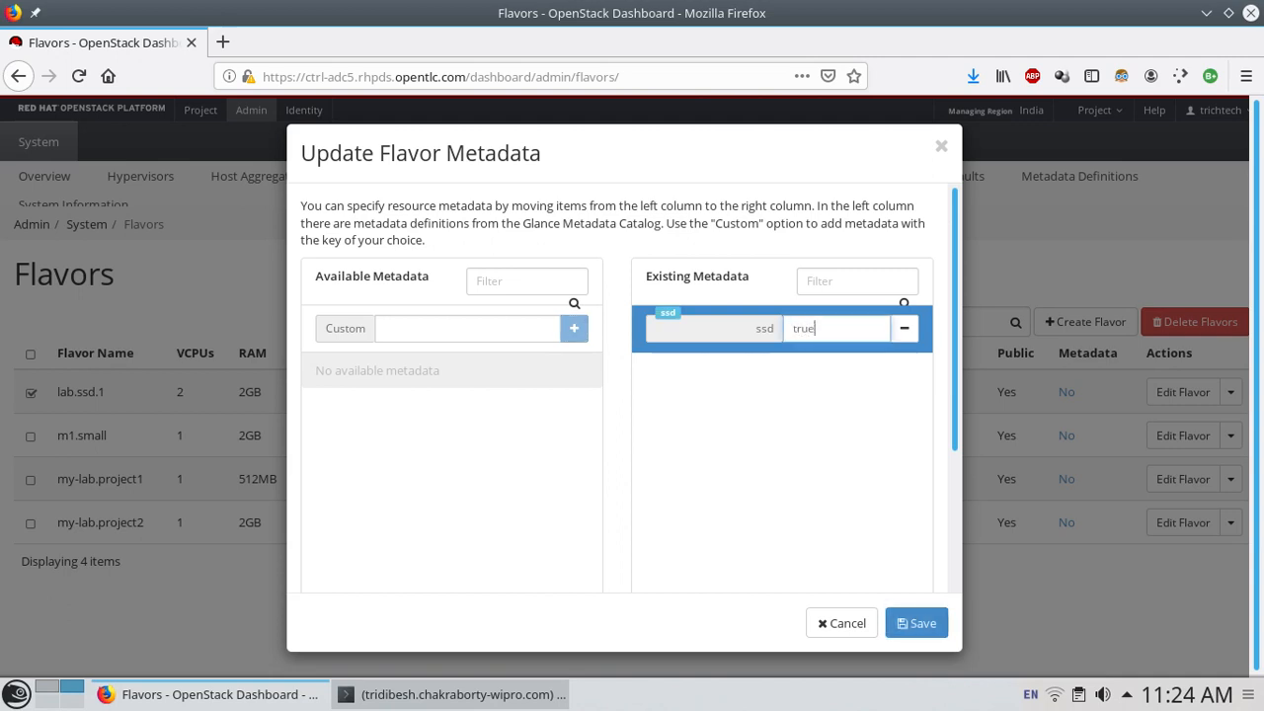
left_click(917, 624)
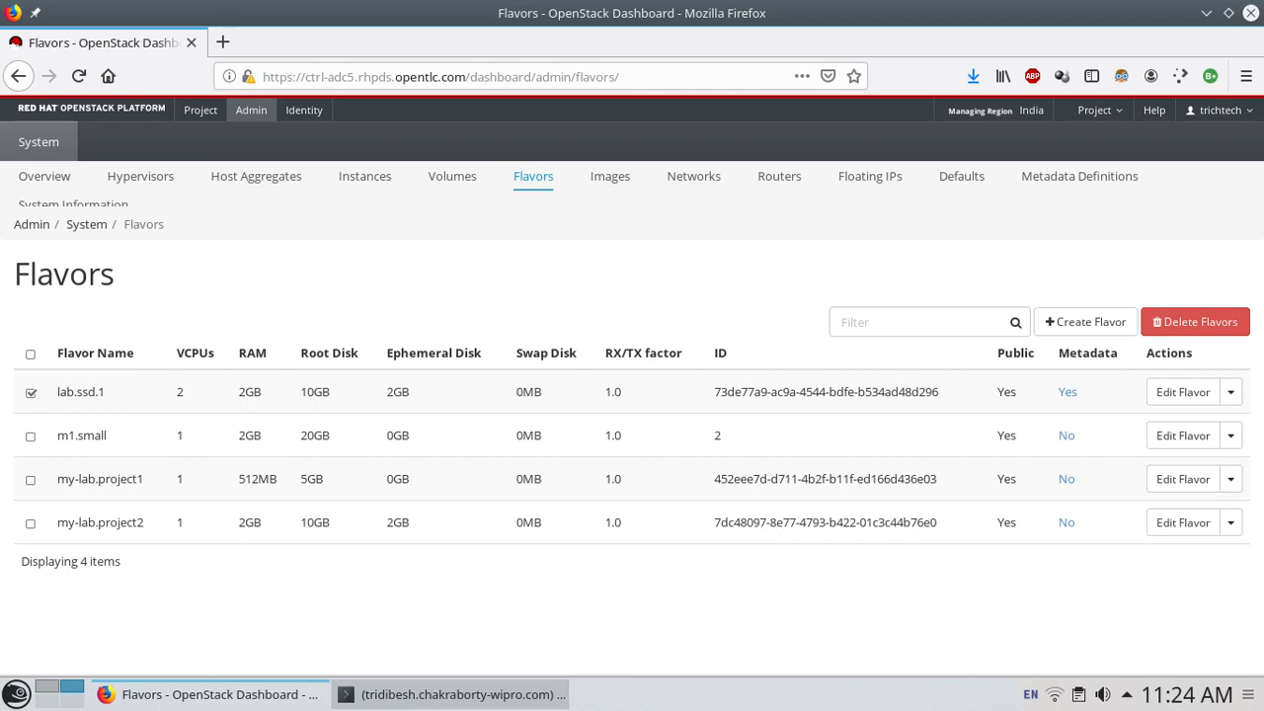
- Review the hypervisor usage and the admin instance list, and sign out of the admin account
left_click(140, 176)
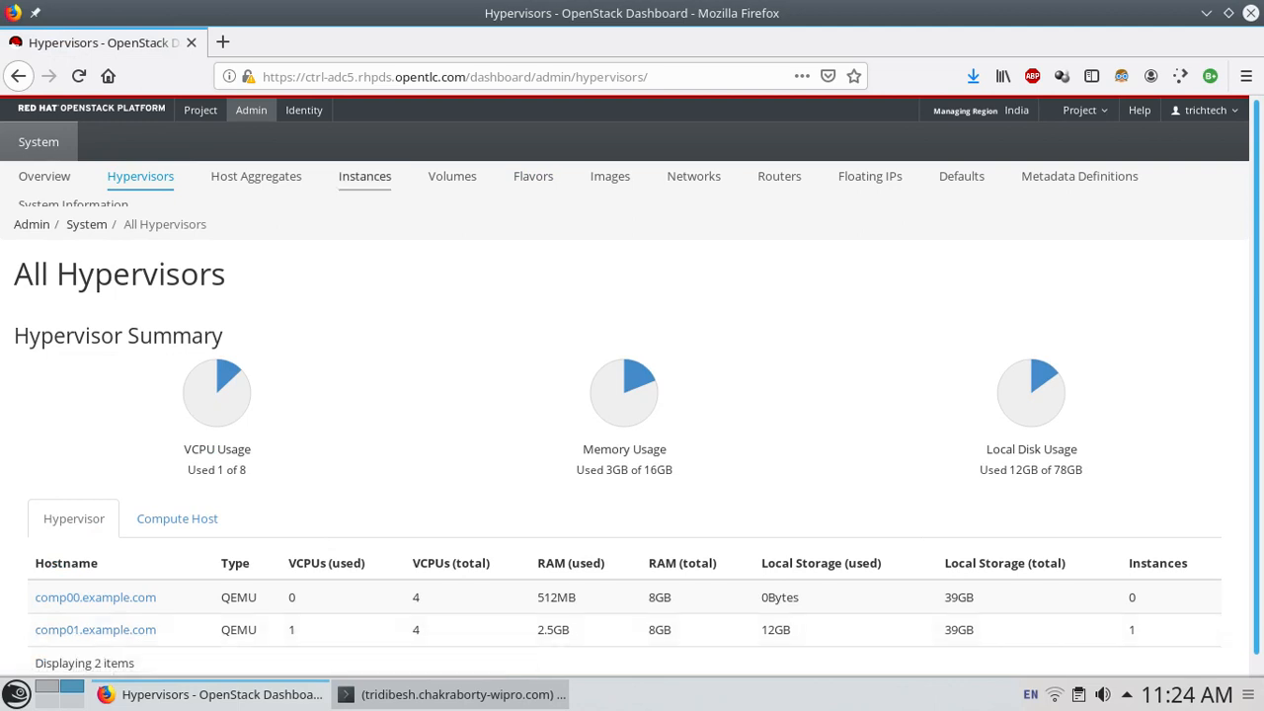
left_click(364, 176)
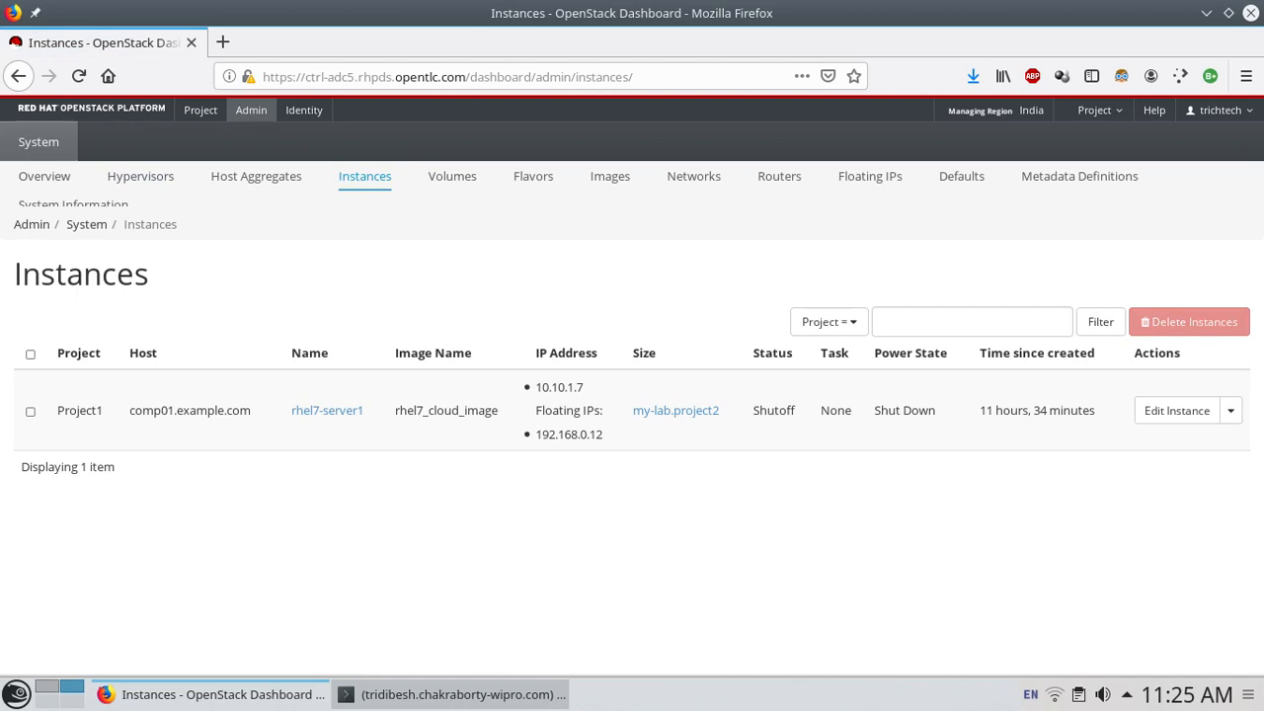
left_click(1221, 110)
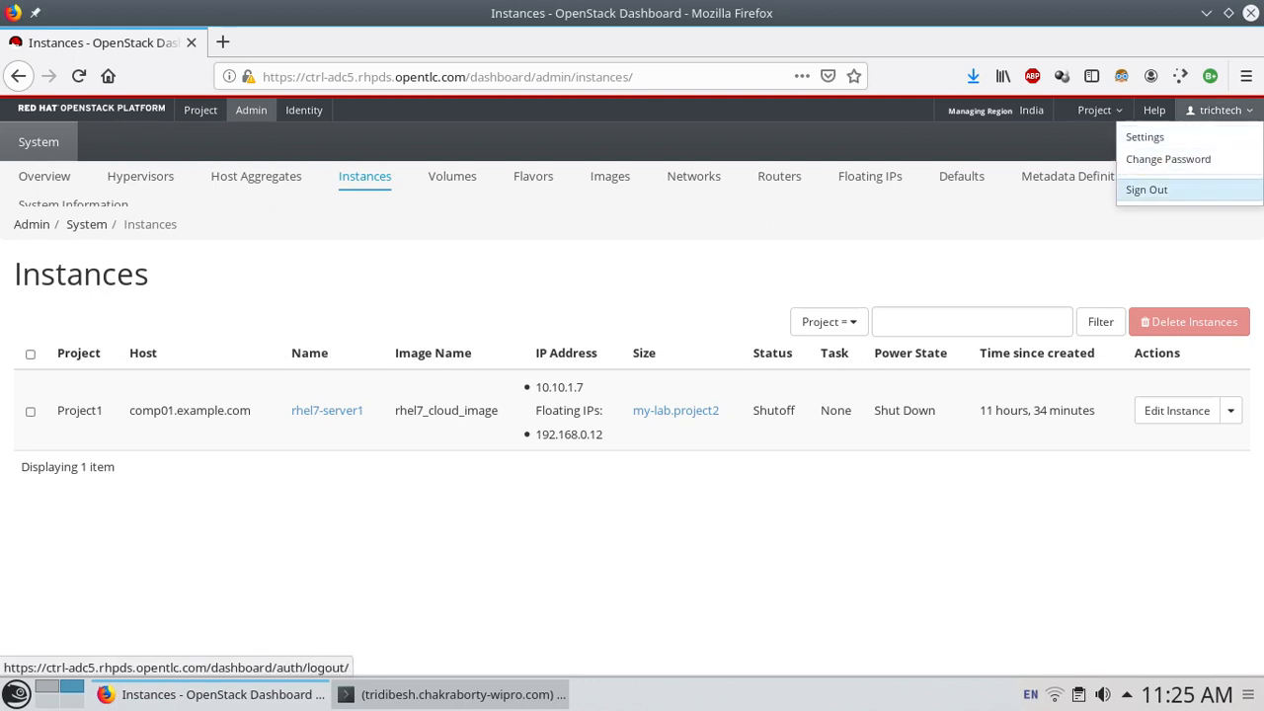
left_click(1149, 190)
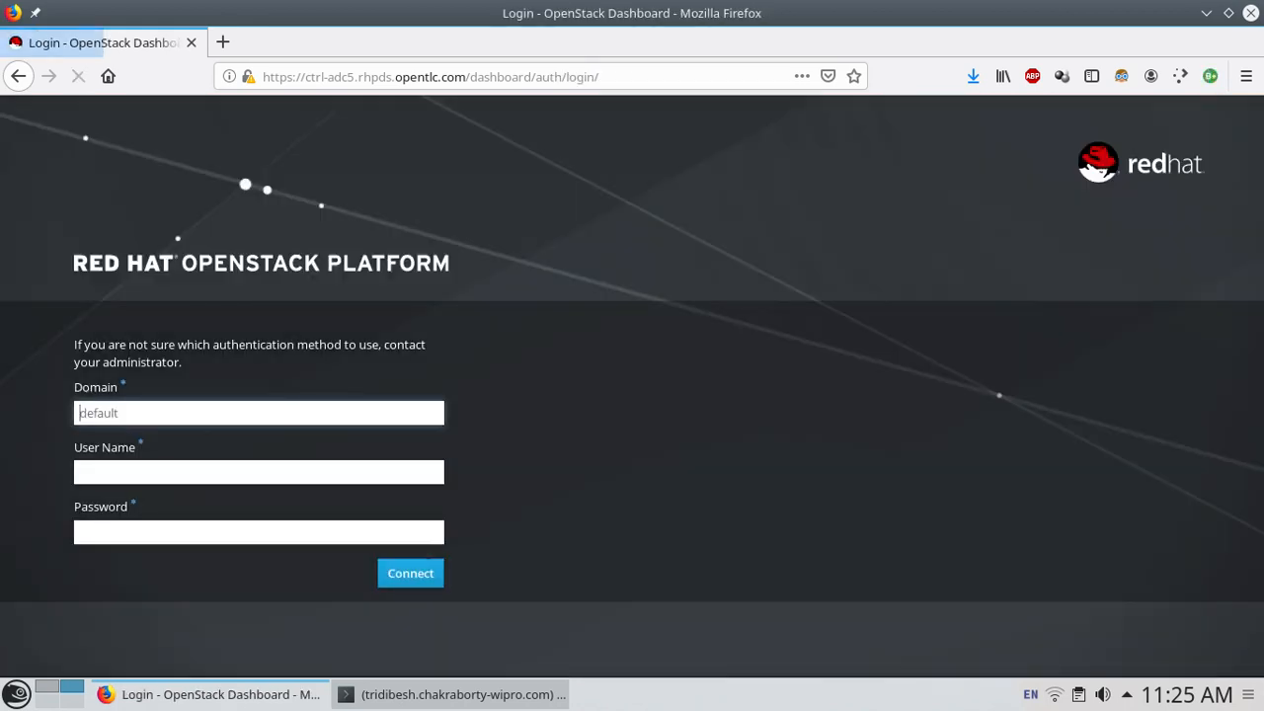
- Sign in to the dashboard as user1 with the saved account password and open the project's instance list
left_click(259, 473)
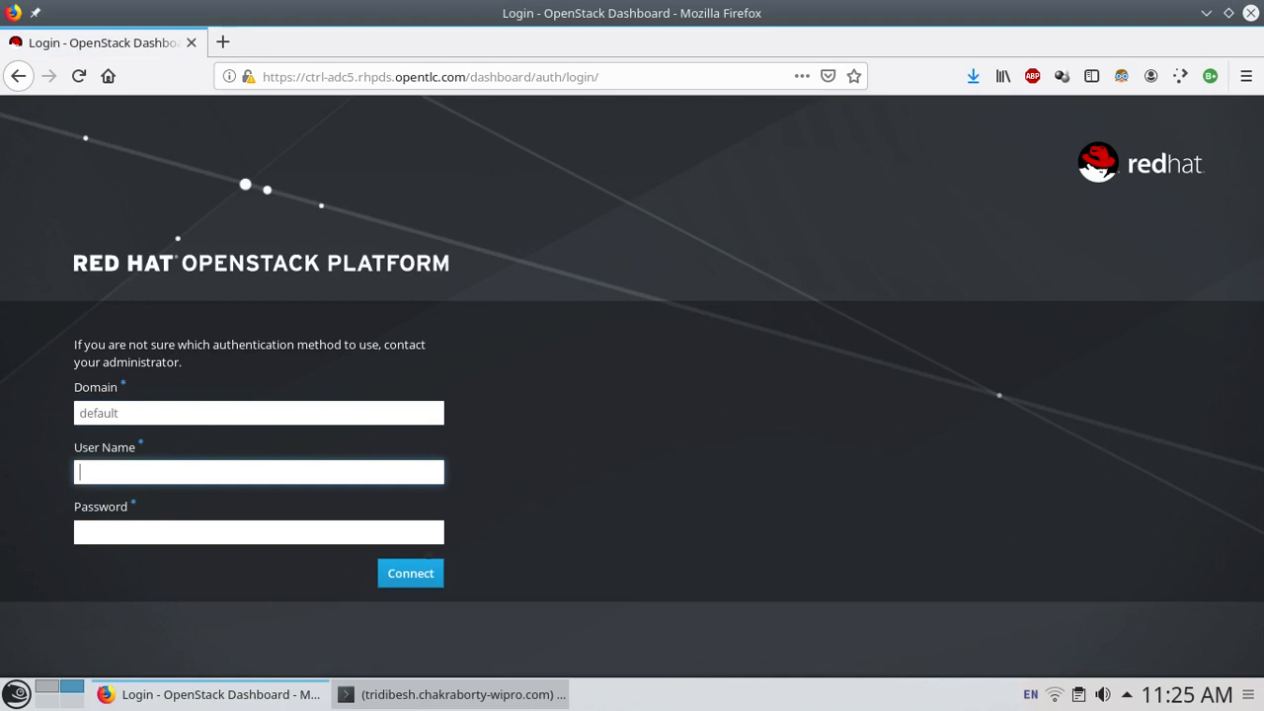
type("user1")
key("Tab")
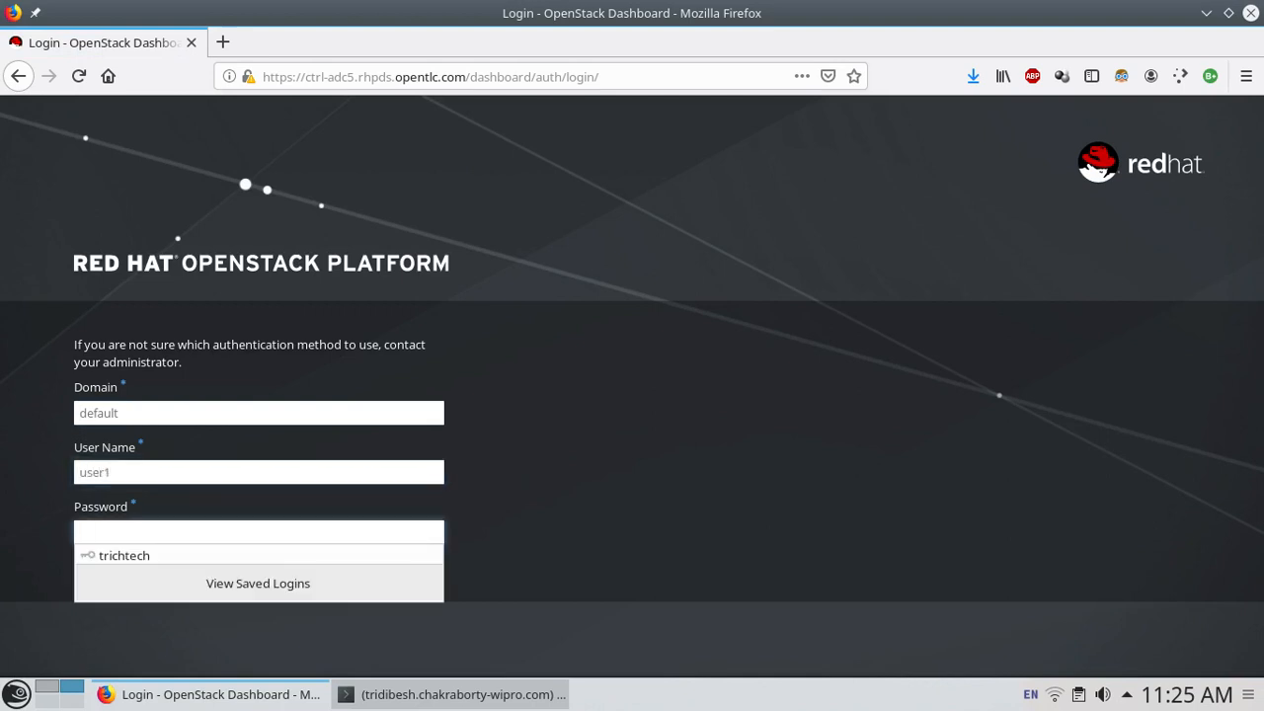
key("Down")
key("Return")
key("Tab")
key("Return")
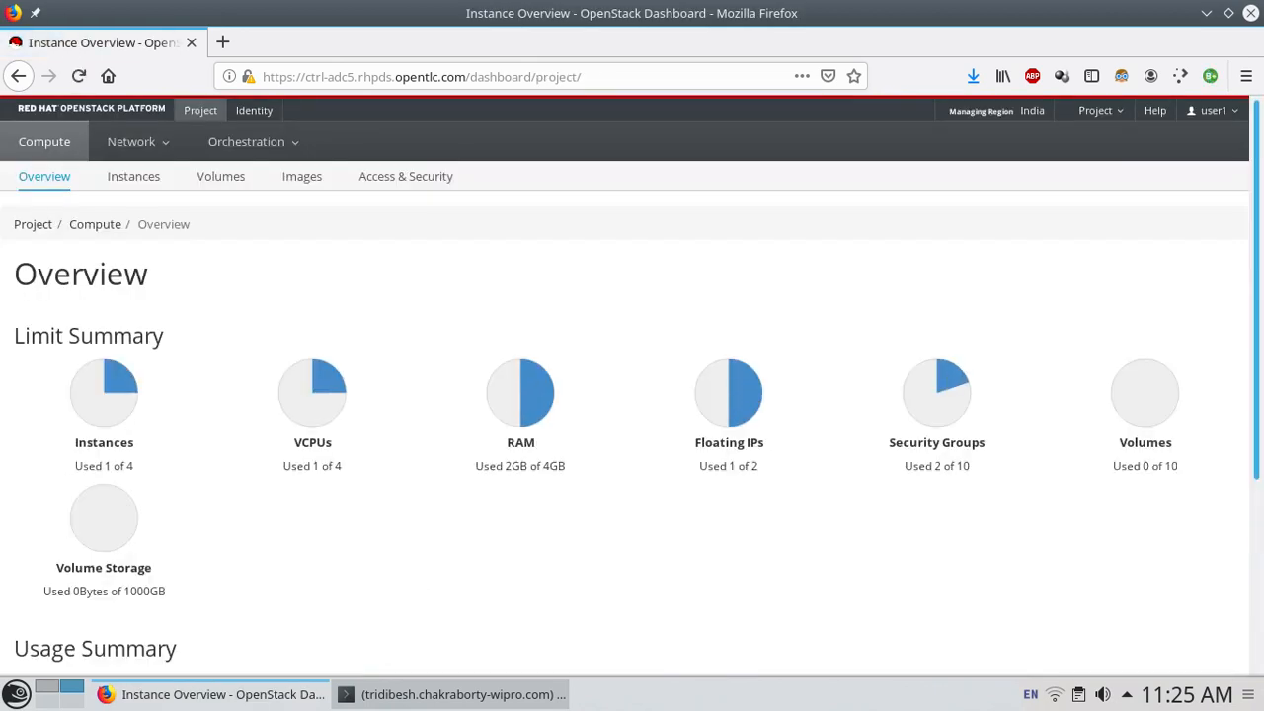
left_click(134, 176)
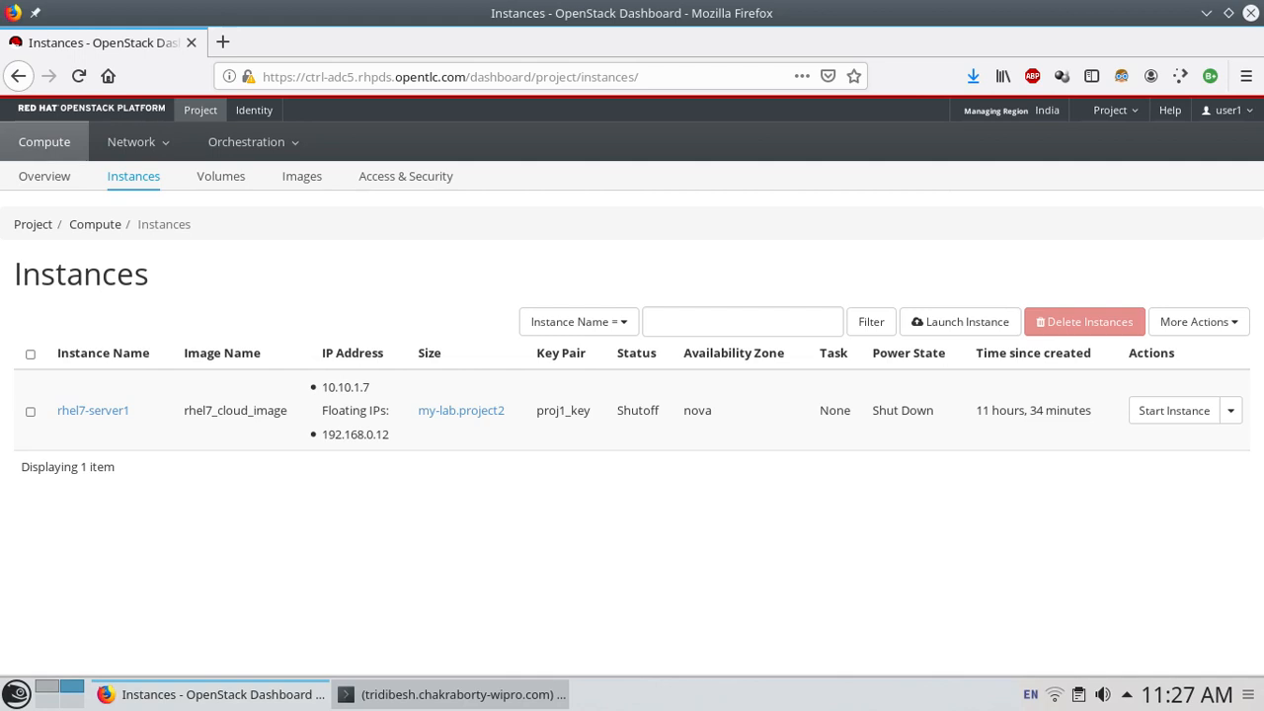
- Switch to the Konsole terminal and connect to ctrl.example.com over SSH
left_click(455, 694)
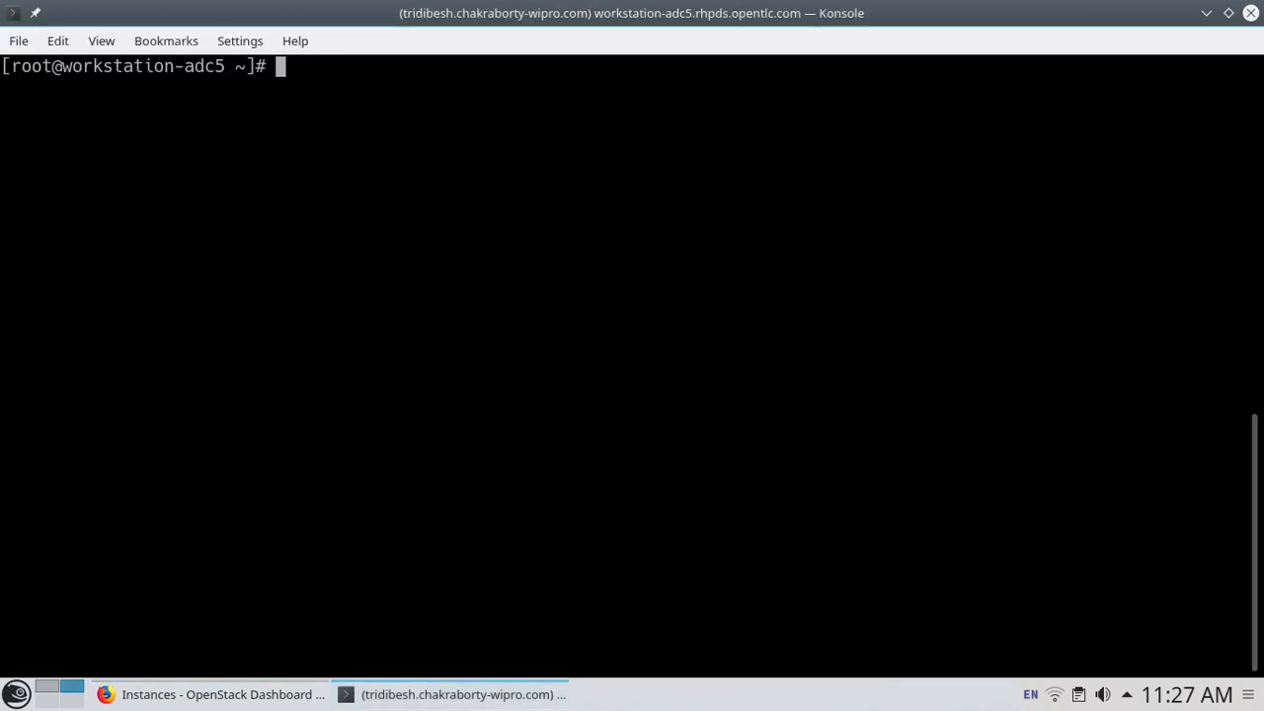
type("ssh ctrl")
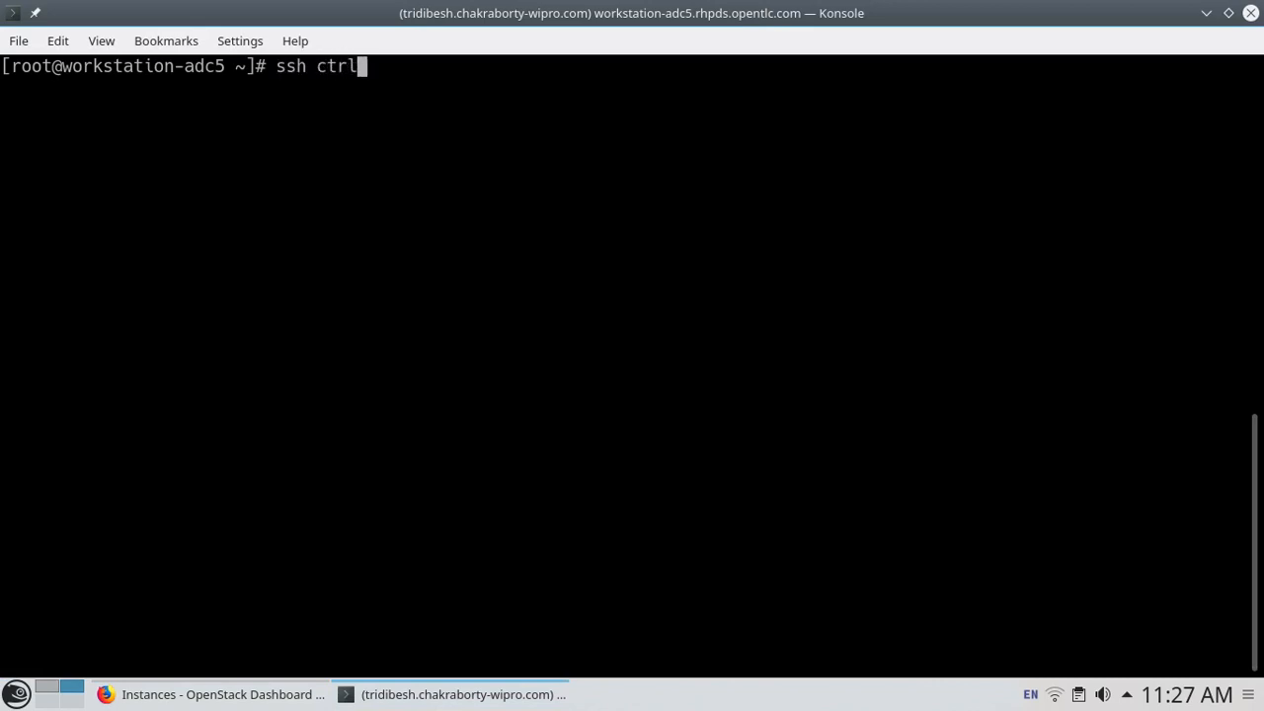
type(".example")
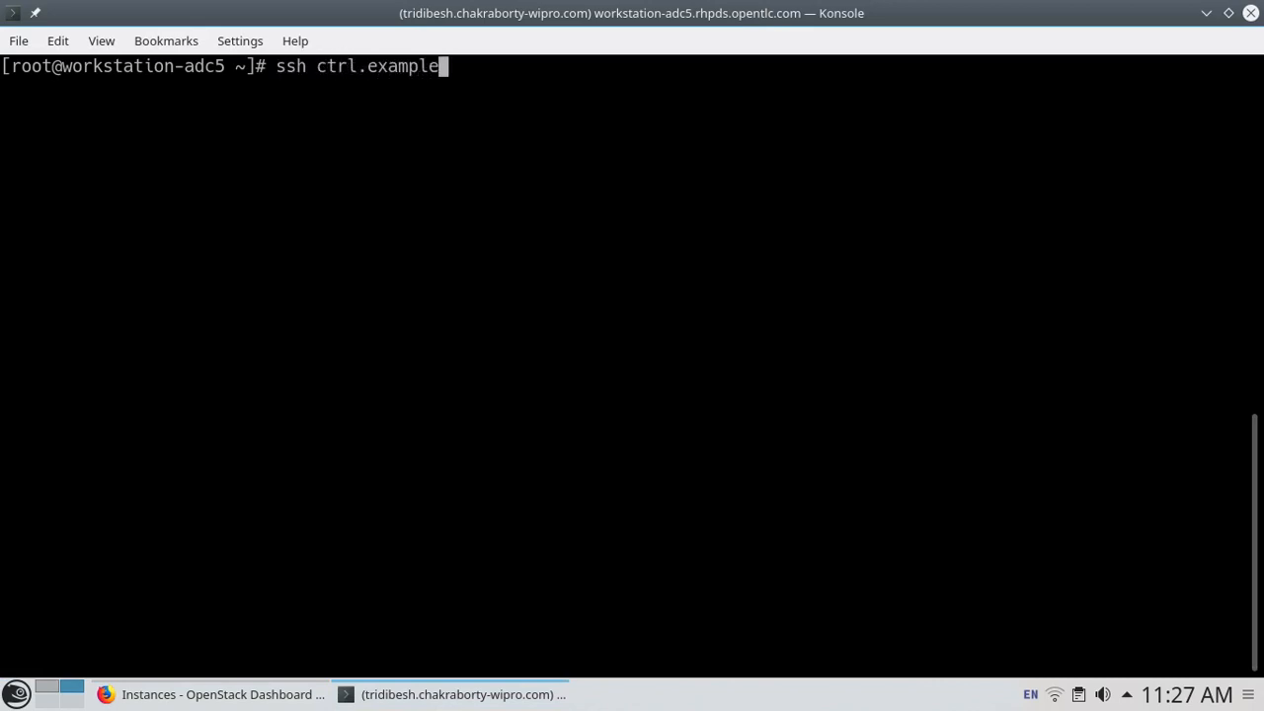
type(".com")
key("Return")
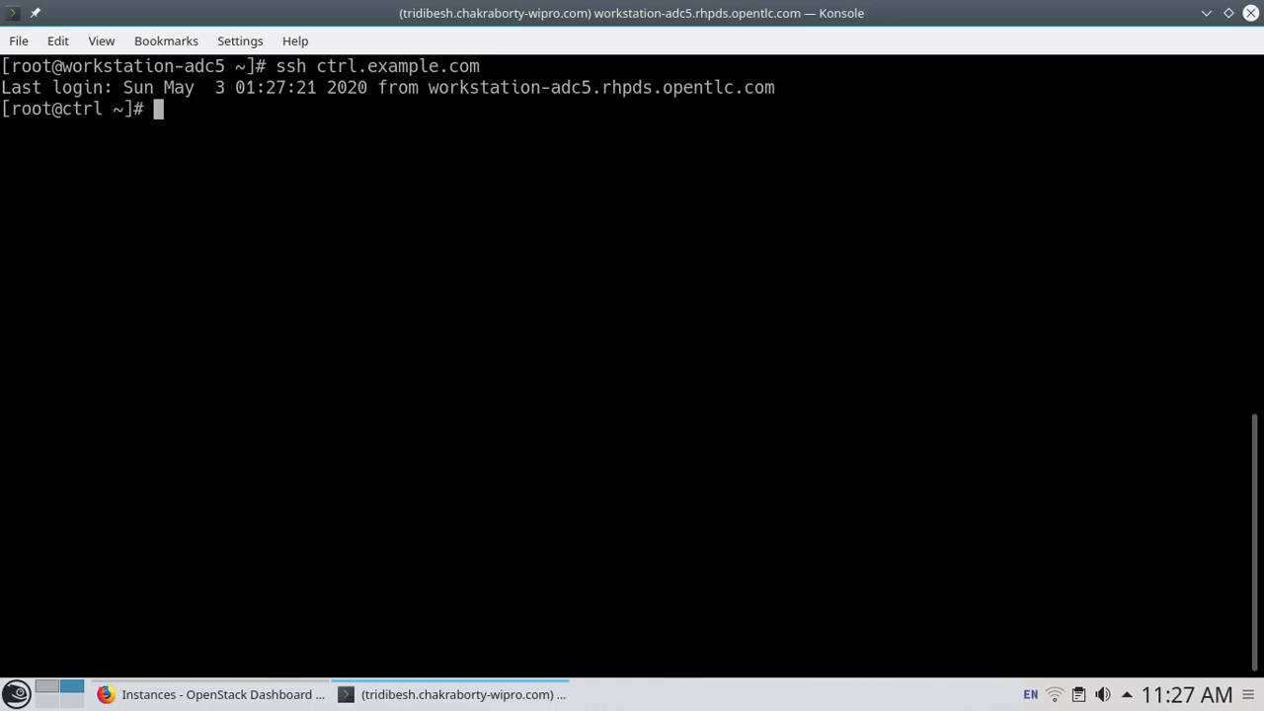
- Use openstack-config to set DEFAULT scheduler_default_filters in /etc/nova/nova.conf to AggregateInstanceExtraSpecsFilter,RetryFilter,AvailabilityZoneFilter,RamFilter,ComputeFilter,ImagePropertiesFilter,ServerGroupAntiAffinityFilter,ServerGroupAffinityFilter
type("openstack-config --set /etc/nova/nova.conf DEFAULT scheduler_default_filters AggregateInstanceExtraSpecsFilter,RetryFilter,AvailabilityZoneFilter,RamFilter,ComputeFilter,ImagePropertiesFilter,ServerGroupAntiAffinityFilter,ServerGroupAffinityFilter")
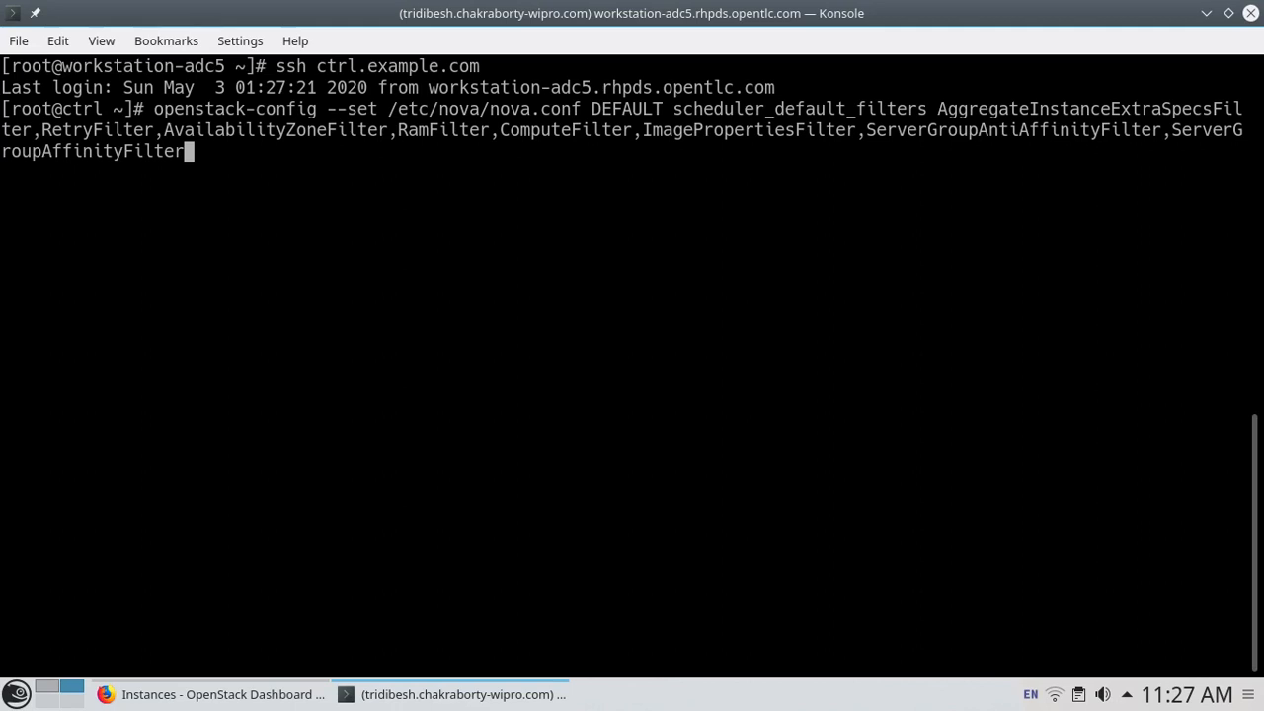
double_click(800, 109)
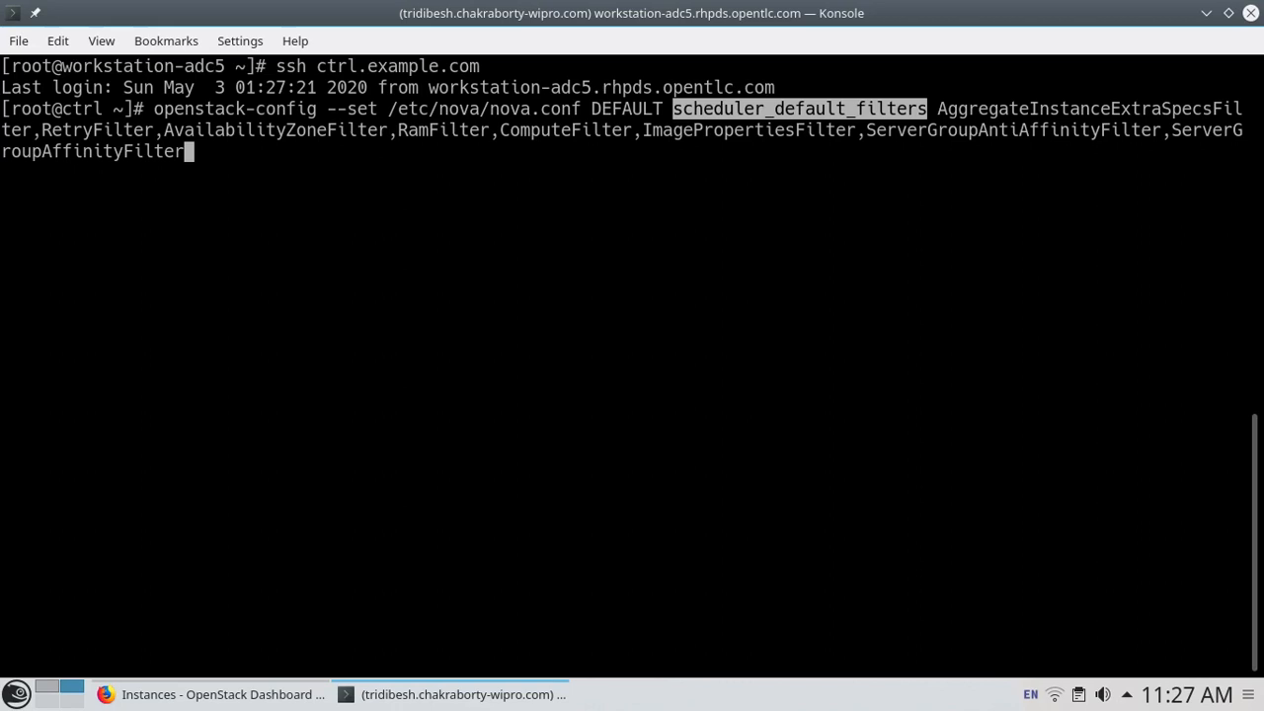
double_click(1047, 109)
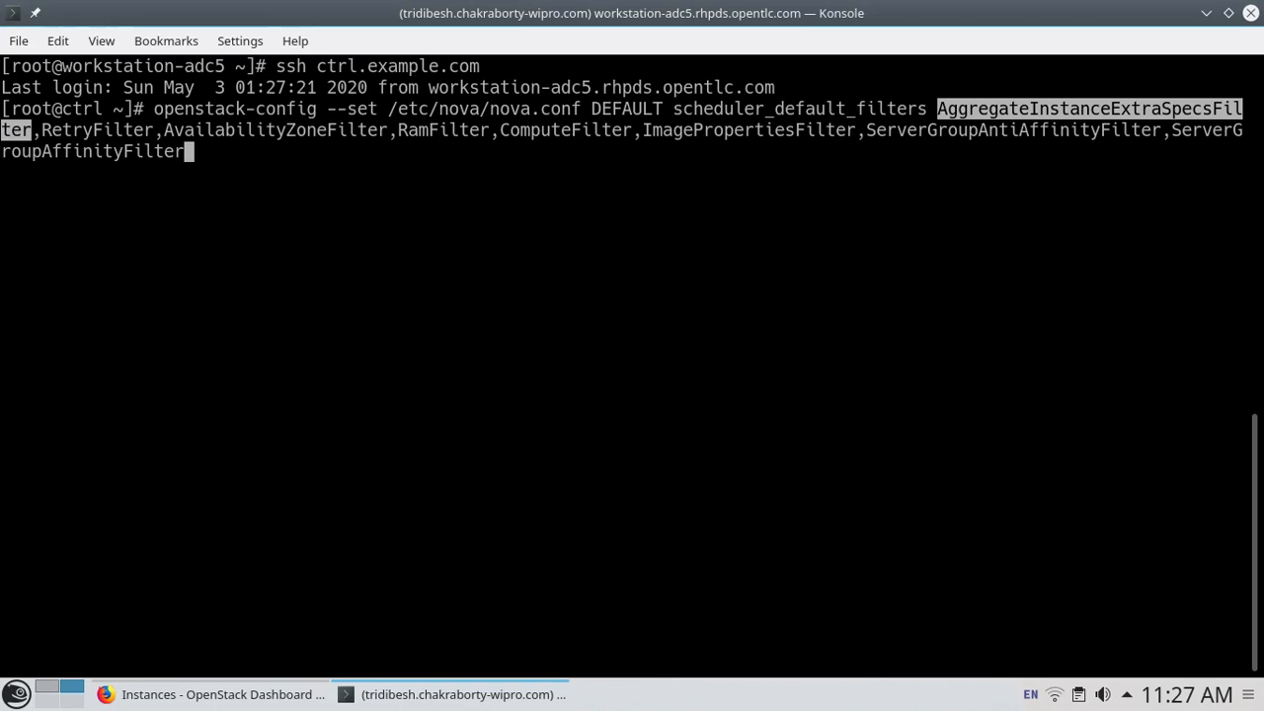
left_click(1077, 111)
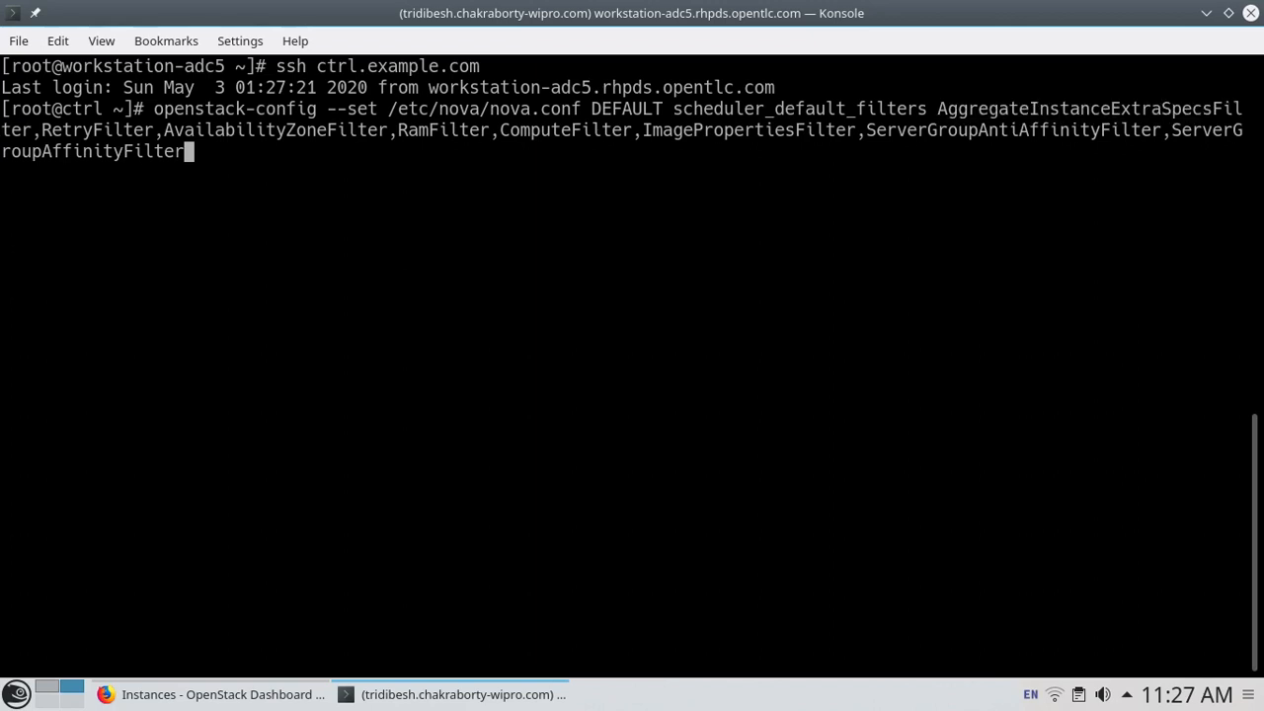
key("Return")
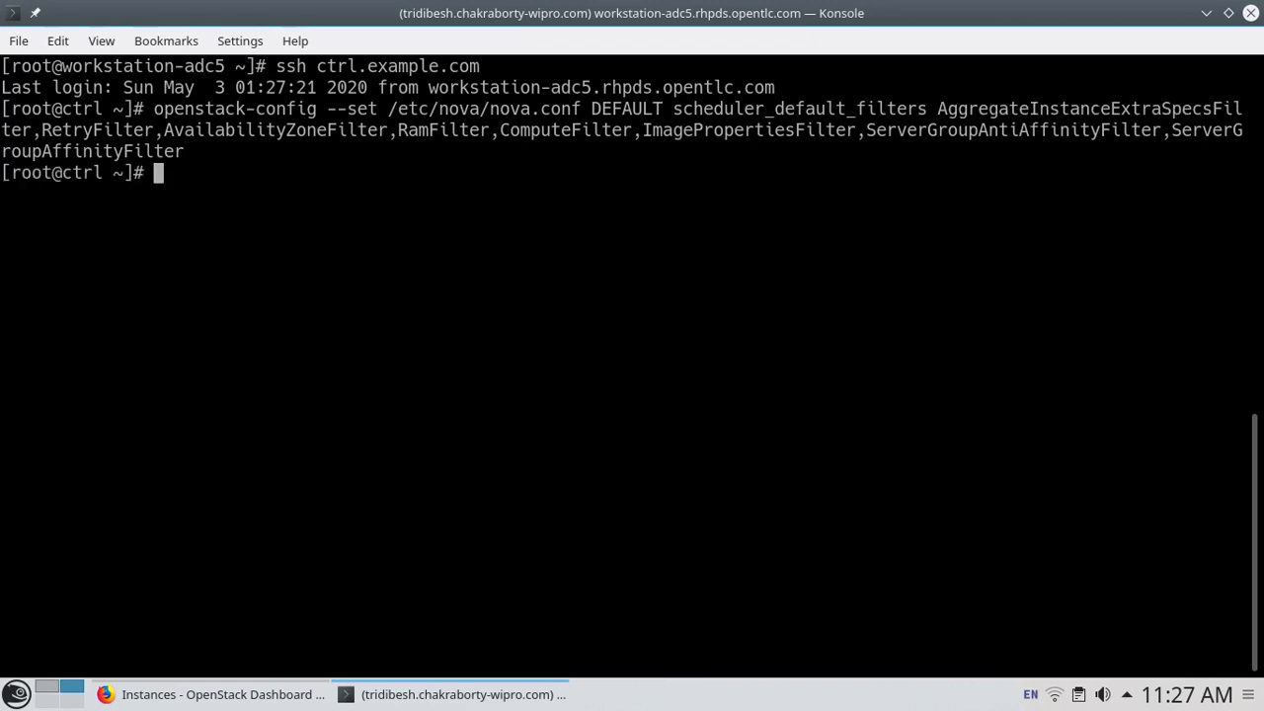
- Restart the Nova services on the controller with openstack-service restart nova
type("openstack")
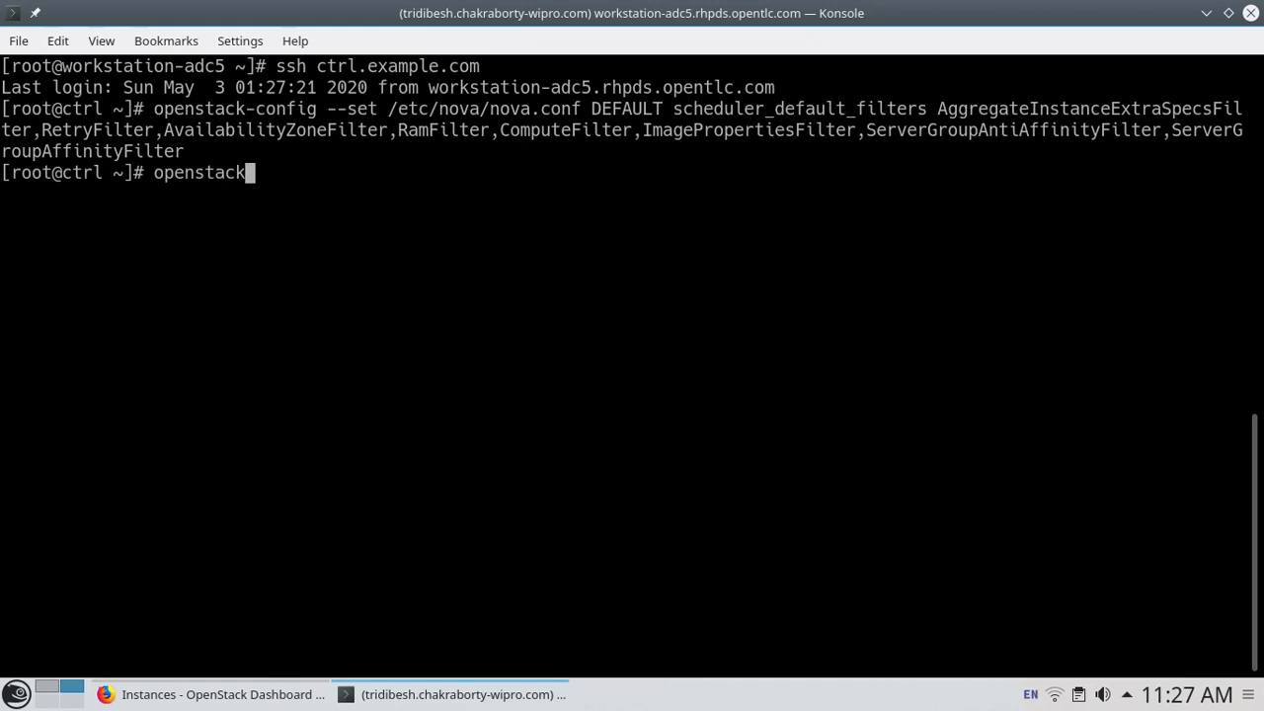
type("-ser")
key("Tab")
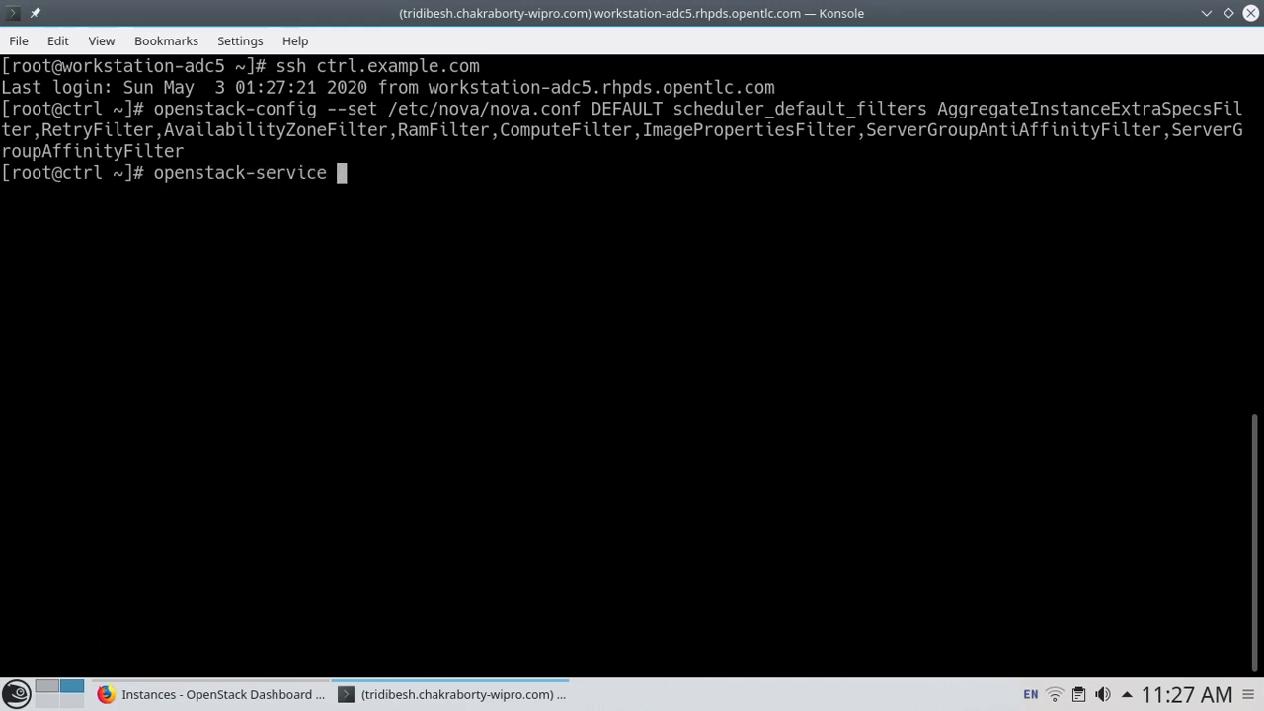
type("restart n")
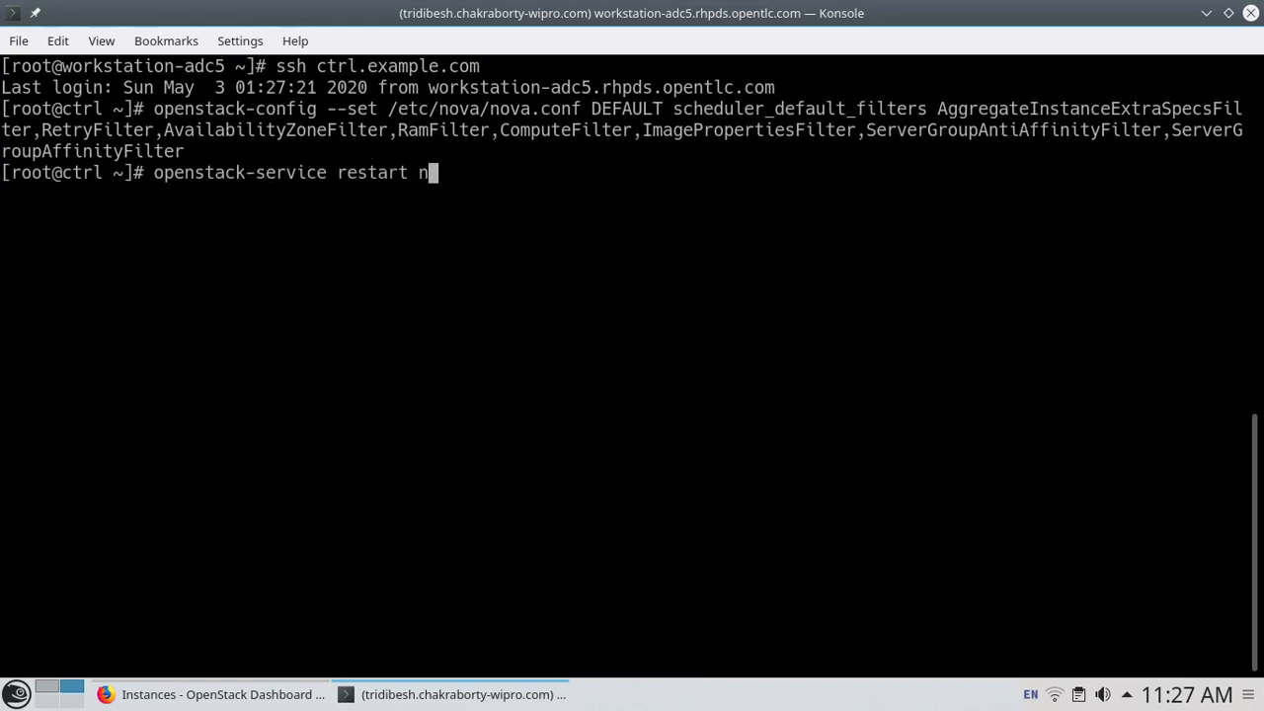
type("ova")
key("Return")
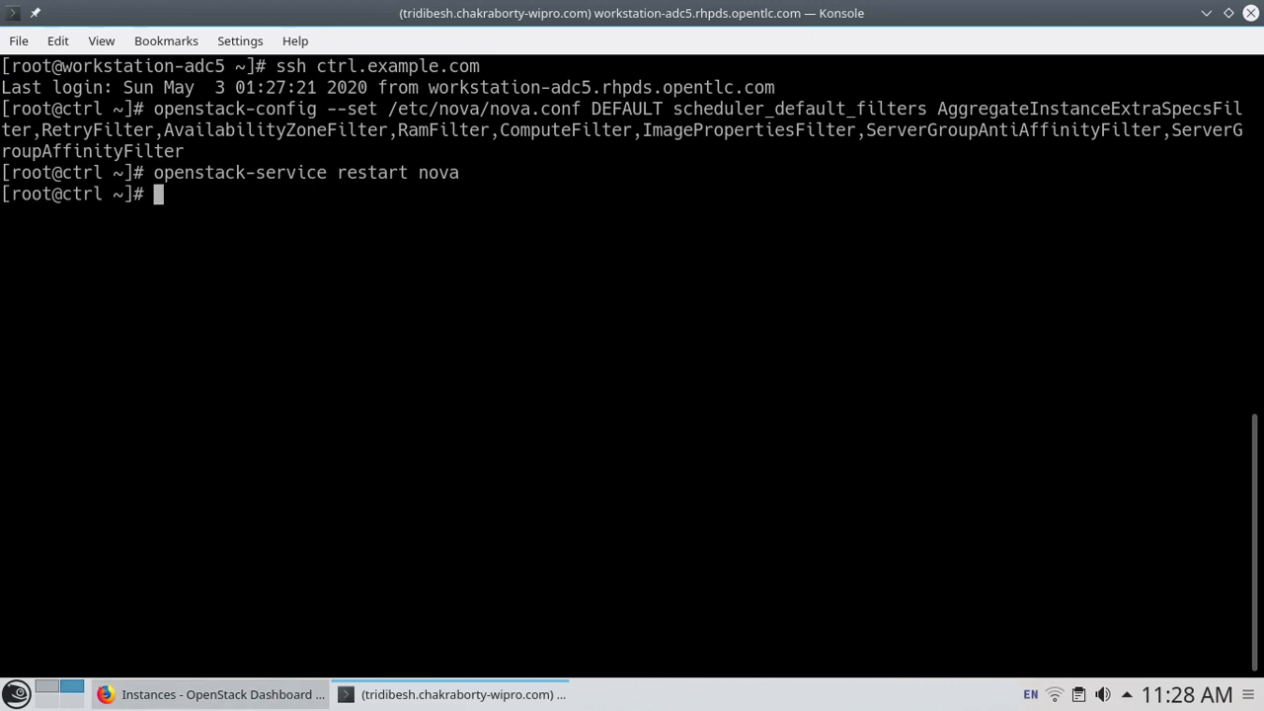
- Run openstack-service status and examine the state of the OpenStack services, especially the Nova ones
type("openstack-service ")
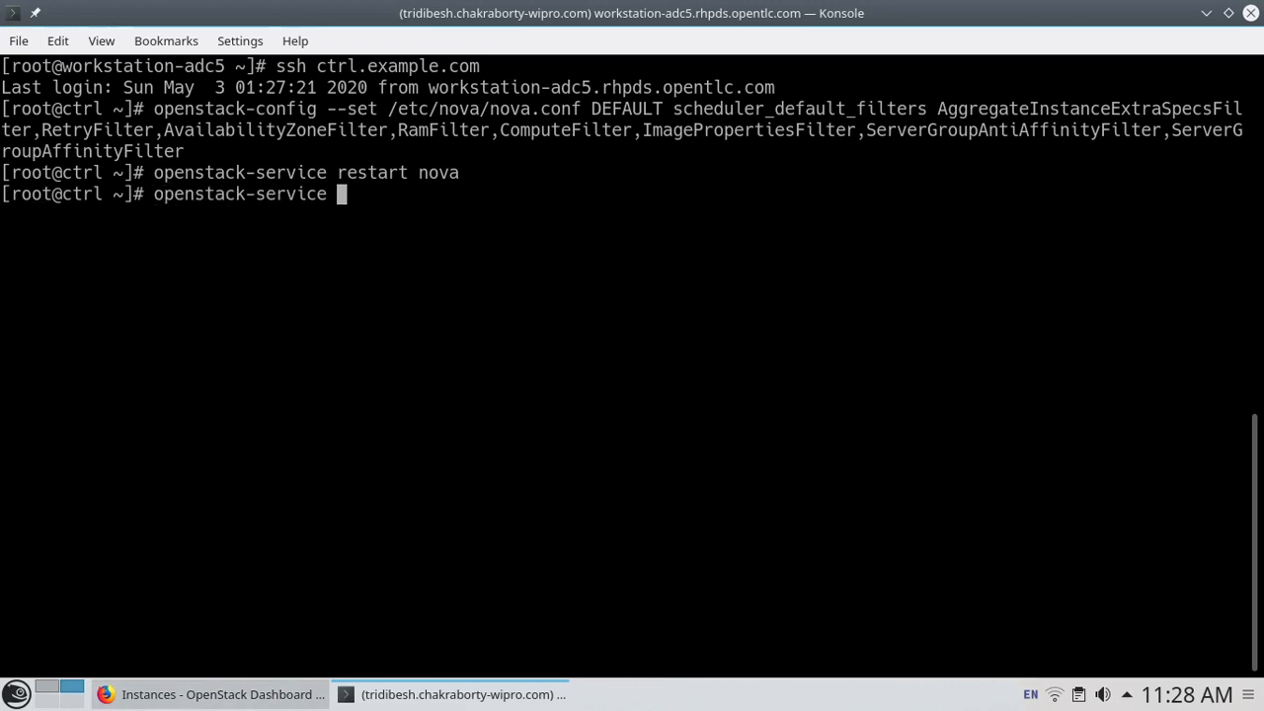
type("status")
key("Return")
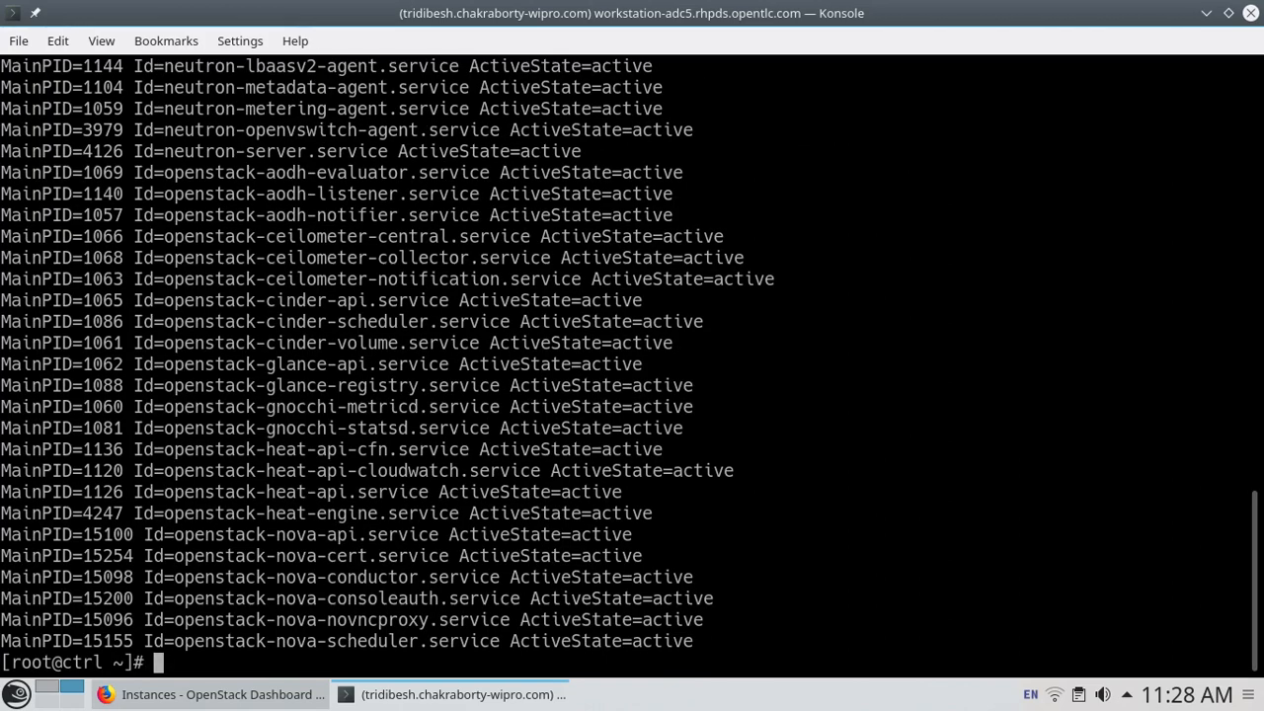
scroll(629, 364, "up", 4)
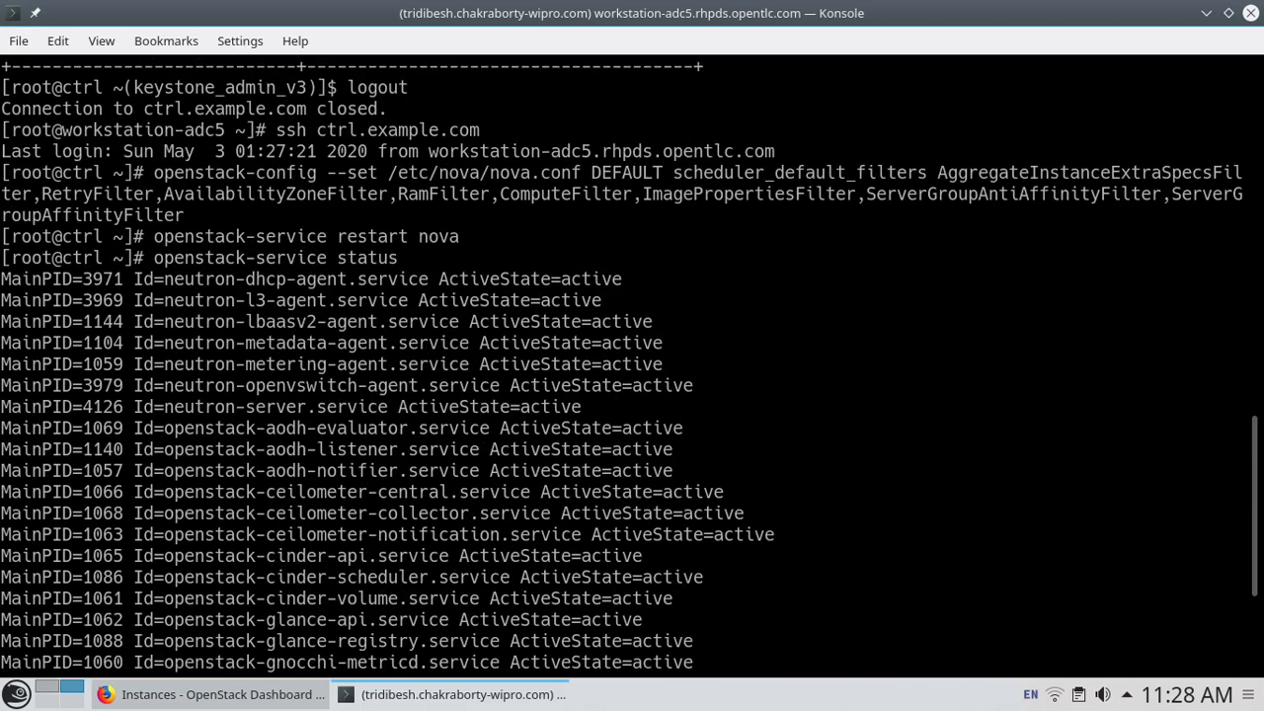
scroll(629, 364, "down", 1)
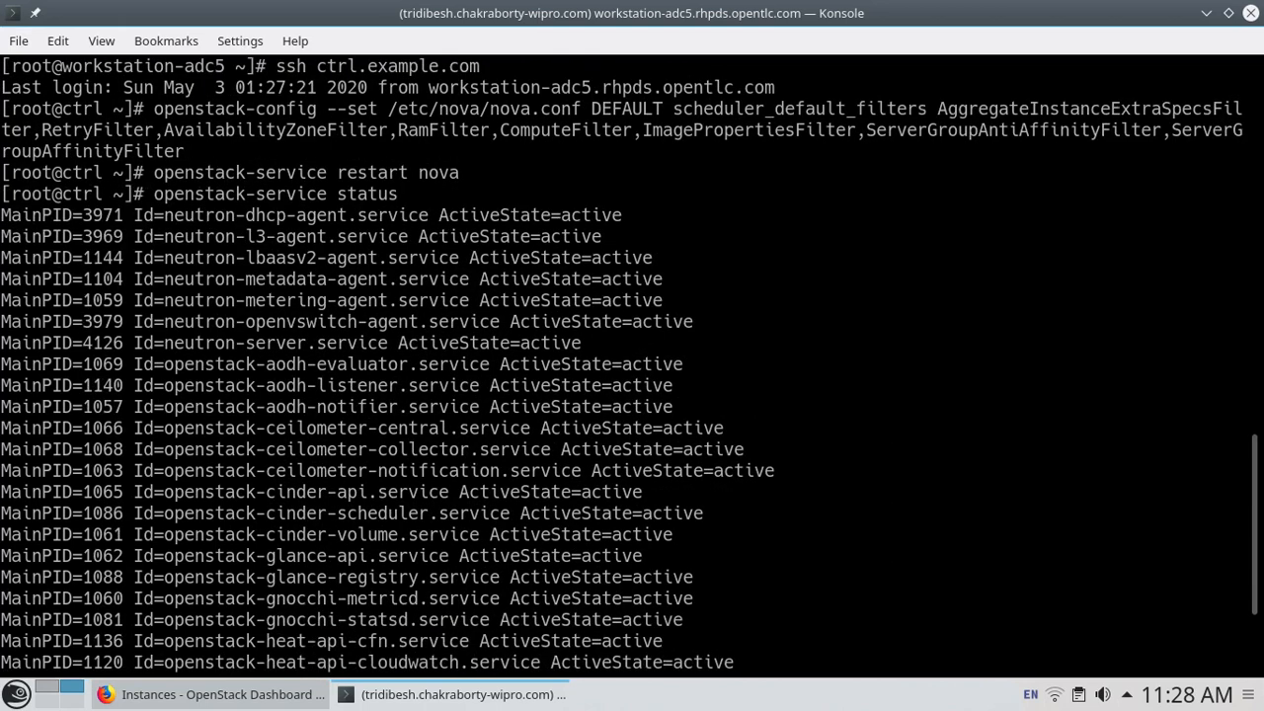
left_click_drag(284, 619, 450, 619)
scroll(450, 619, "down", 3)
left_click_drag(276, 534, 733, 641)
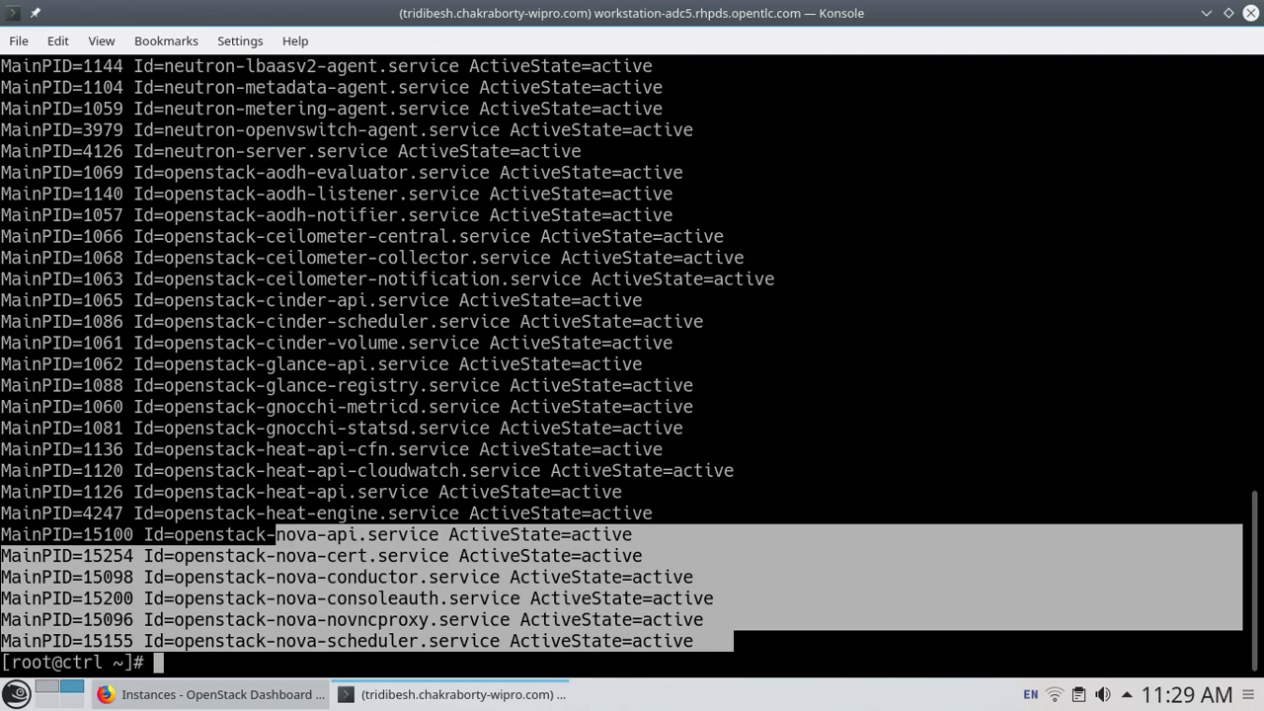
- Switch to the OpenStack dashboard in Firefox and start launching a new instance named rhel7-ssd
left_click(212, 694)
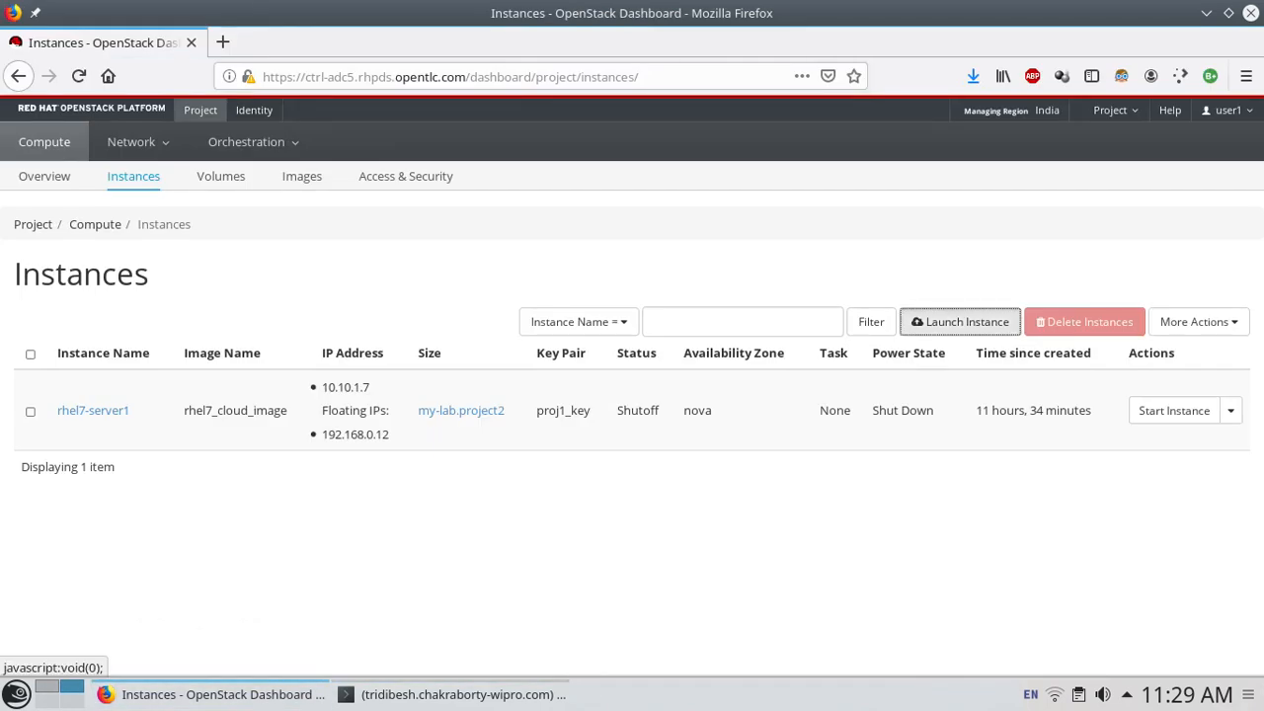
left_click(960, 322)
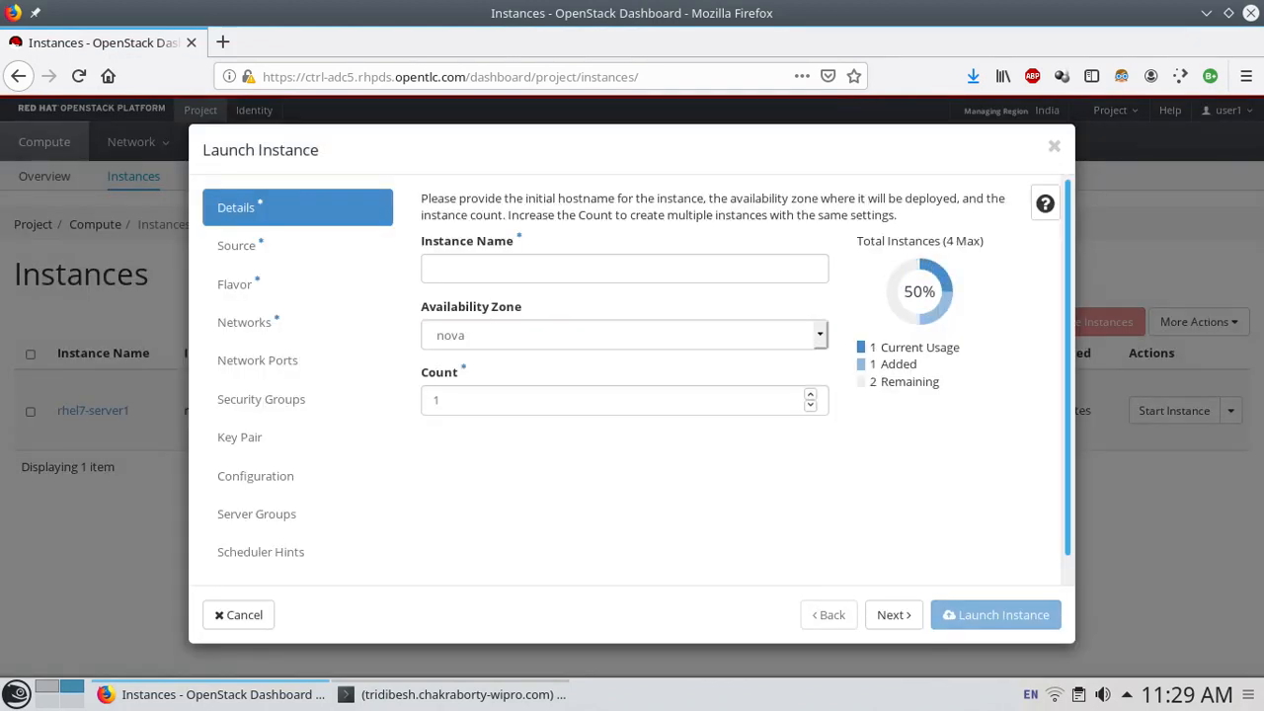
type("rhel")
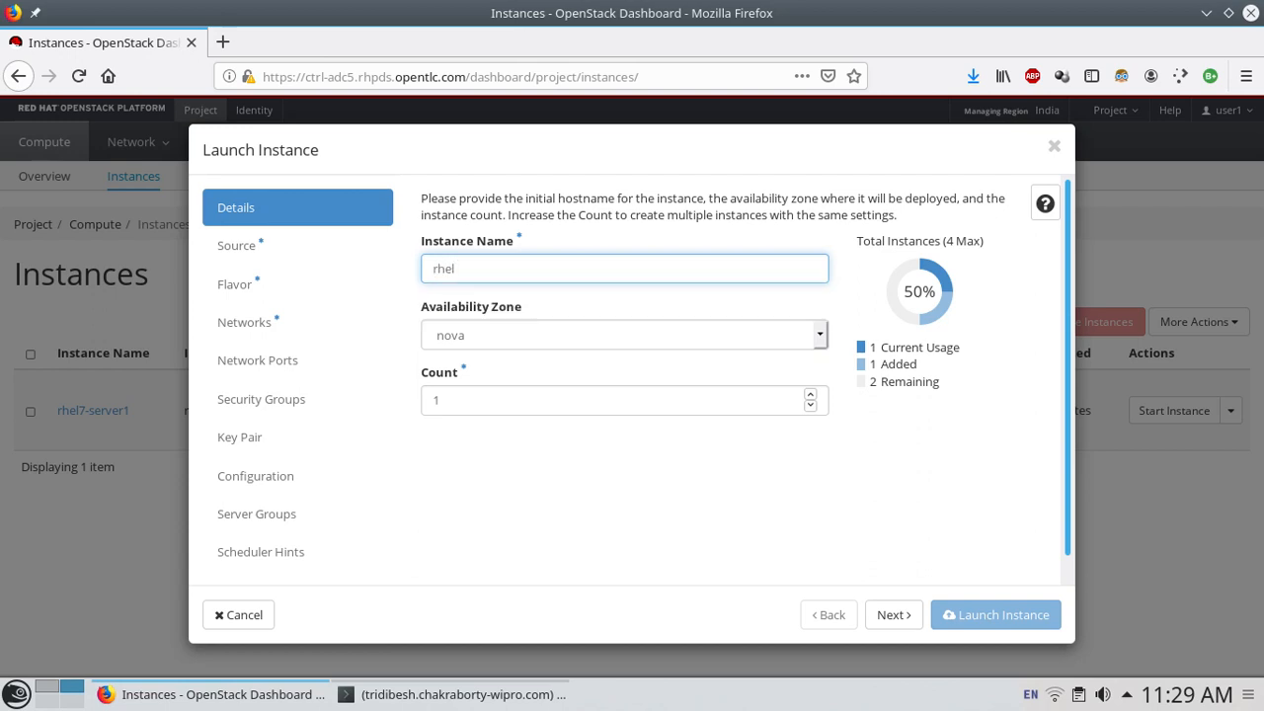
type("7-ssd")
left_click(894, 614)
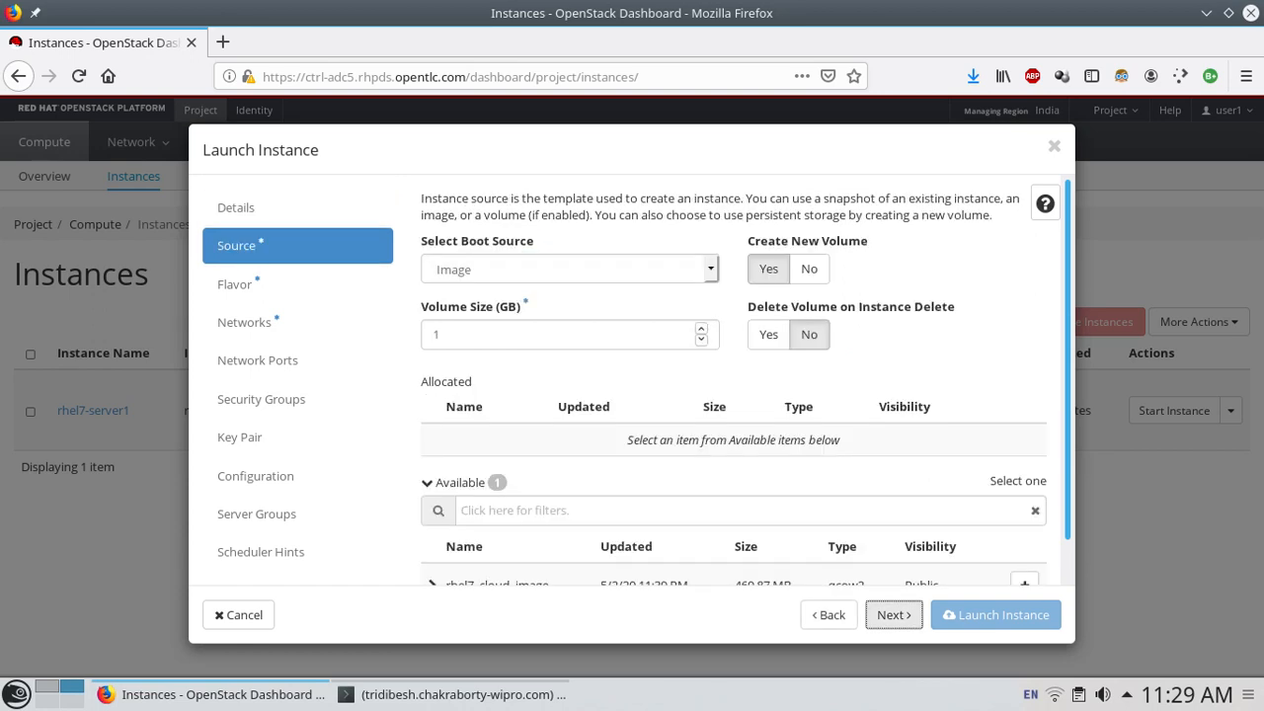
- Set the instance to boot from rhel7_cloud_image without creating a new volume
left_click(809, 269)
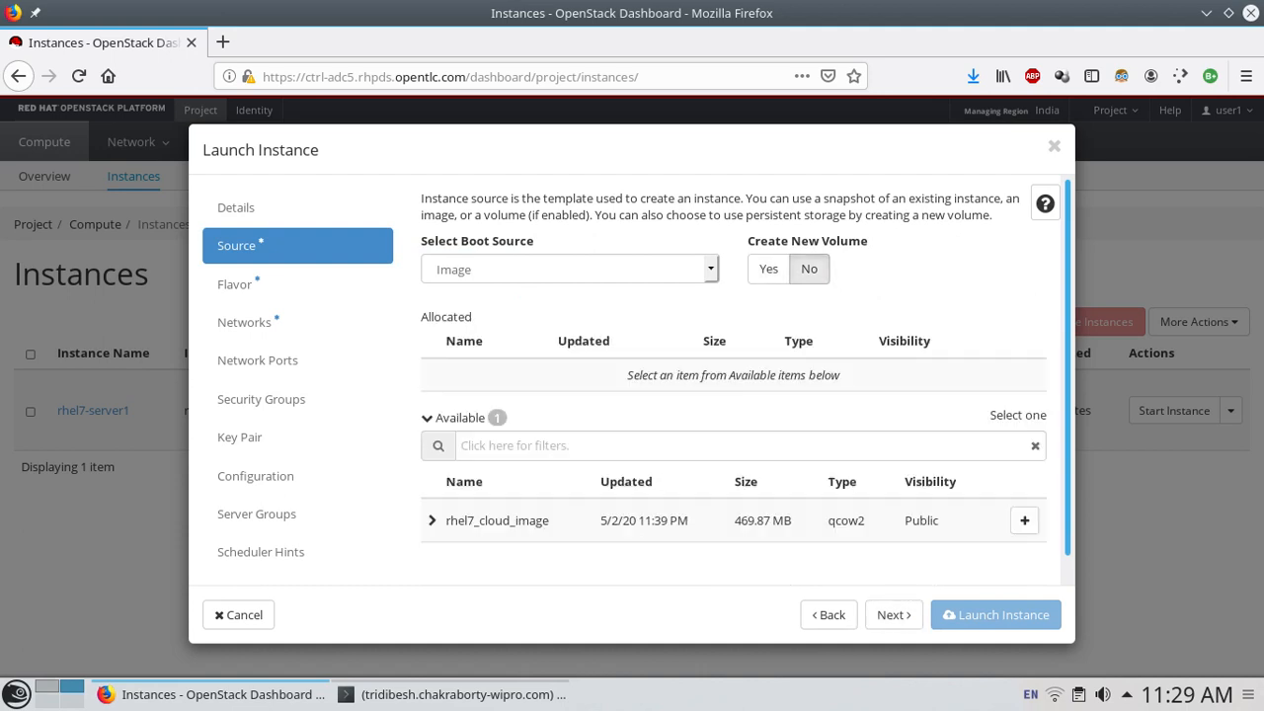
left_click(1025, 521)
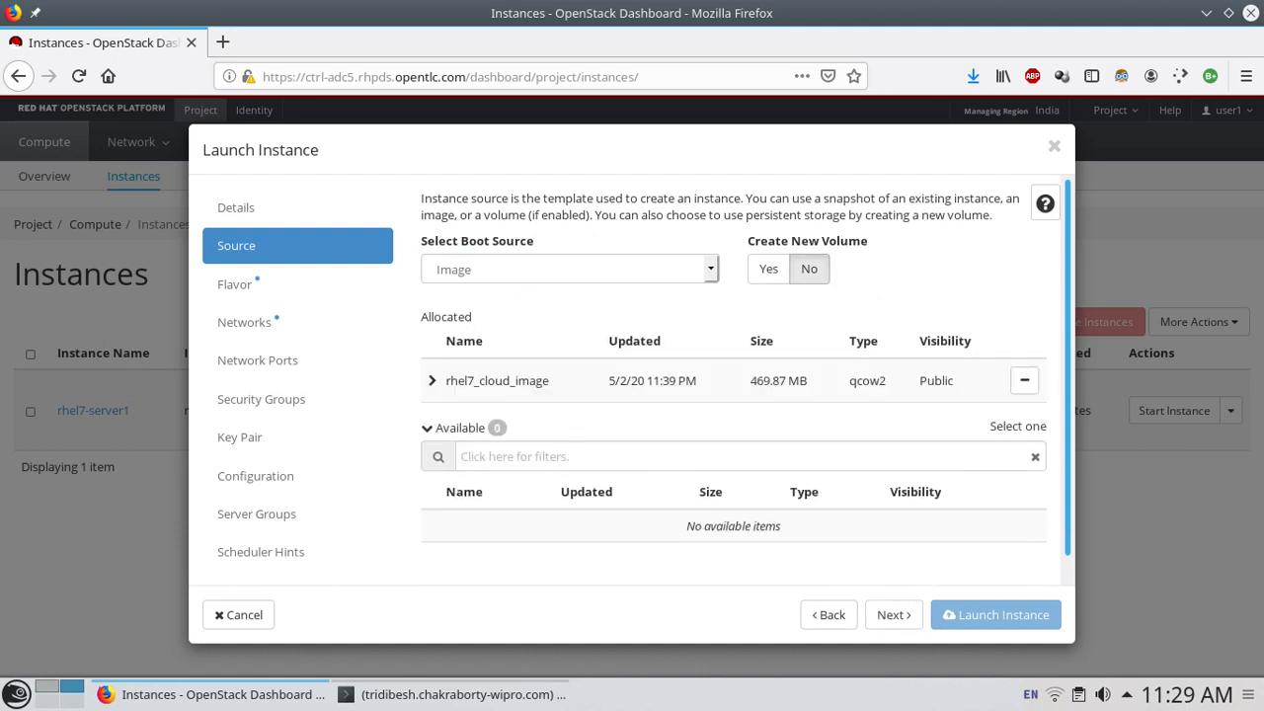
left_click(894, 615)
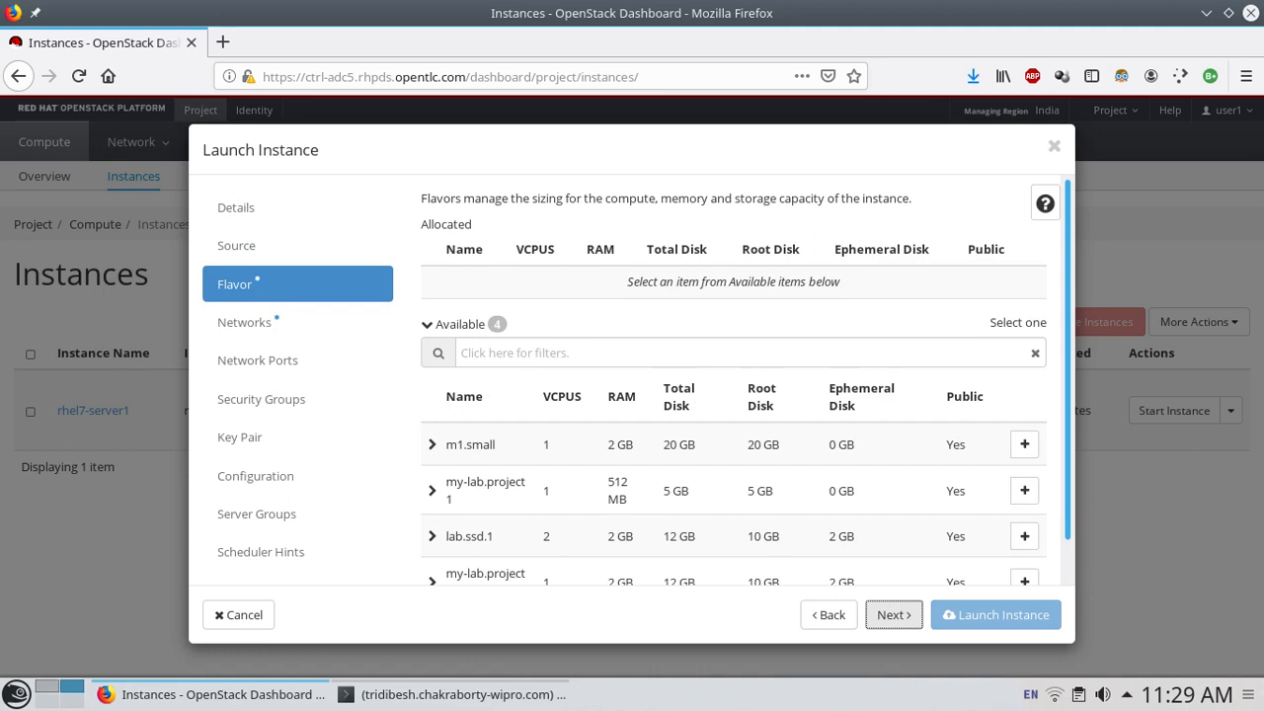
- Choose the lab.ssd.1 flavor for the new instance
scroll(732, 395, "down", 2)
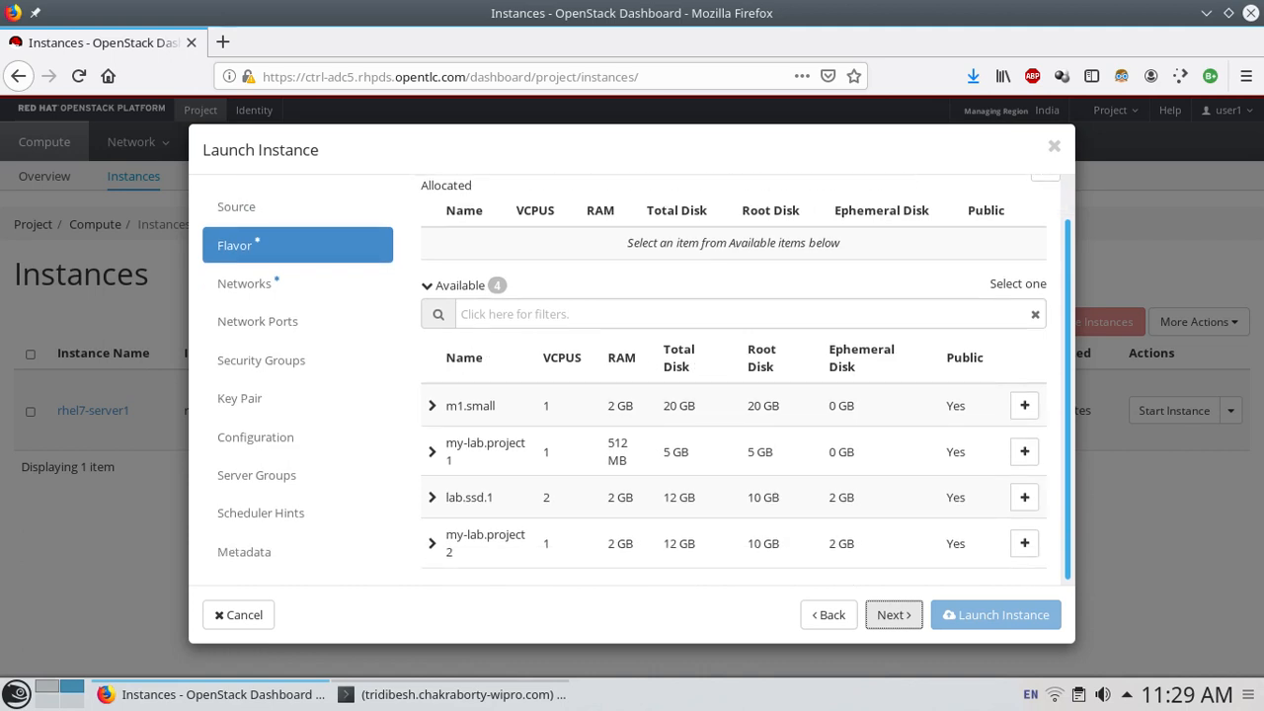
left_click(1024, 497)
scroll(733, 395, "up", 1)
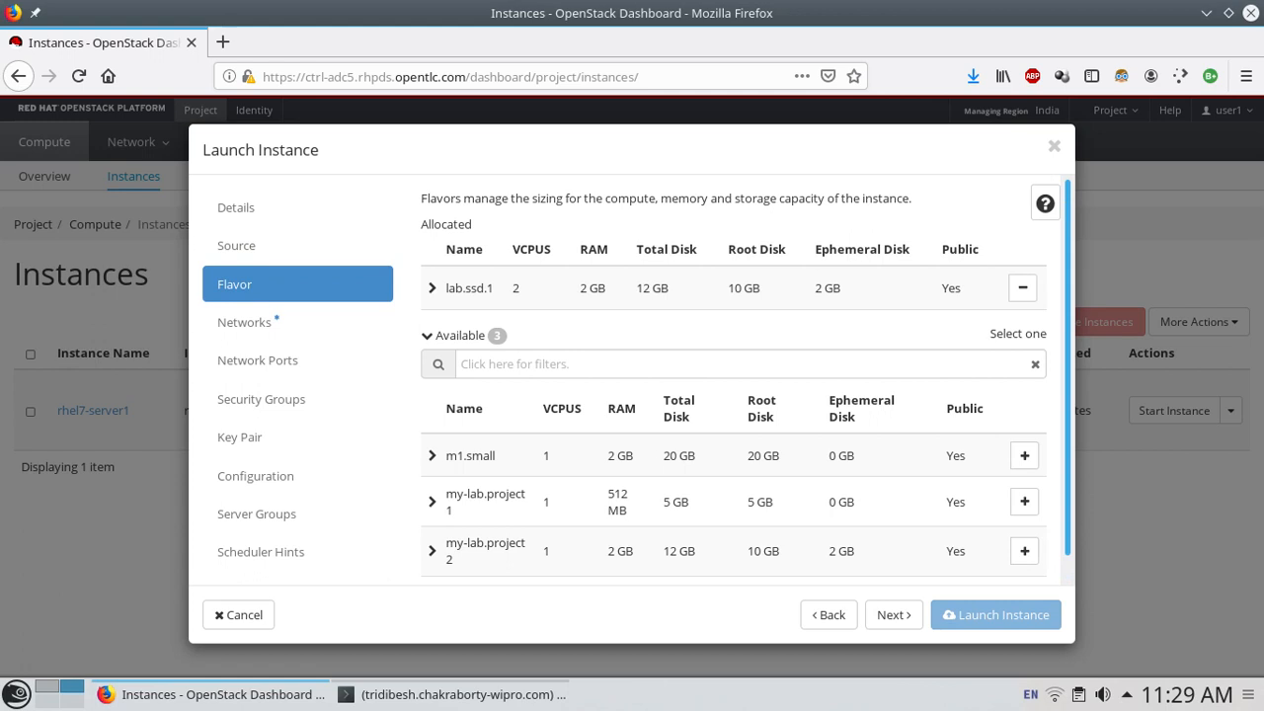
scroll(637, 376, "down", 1)
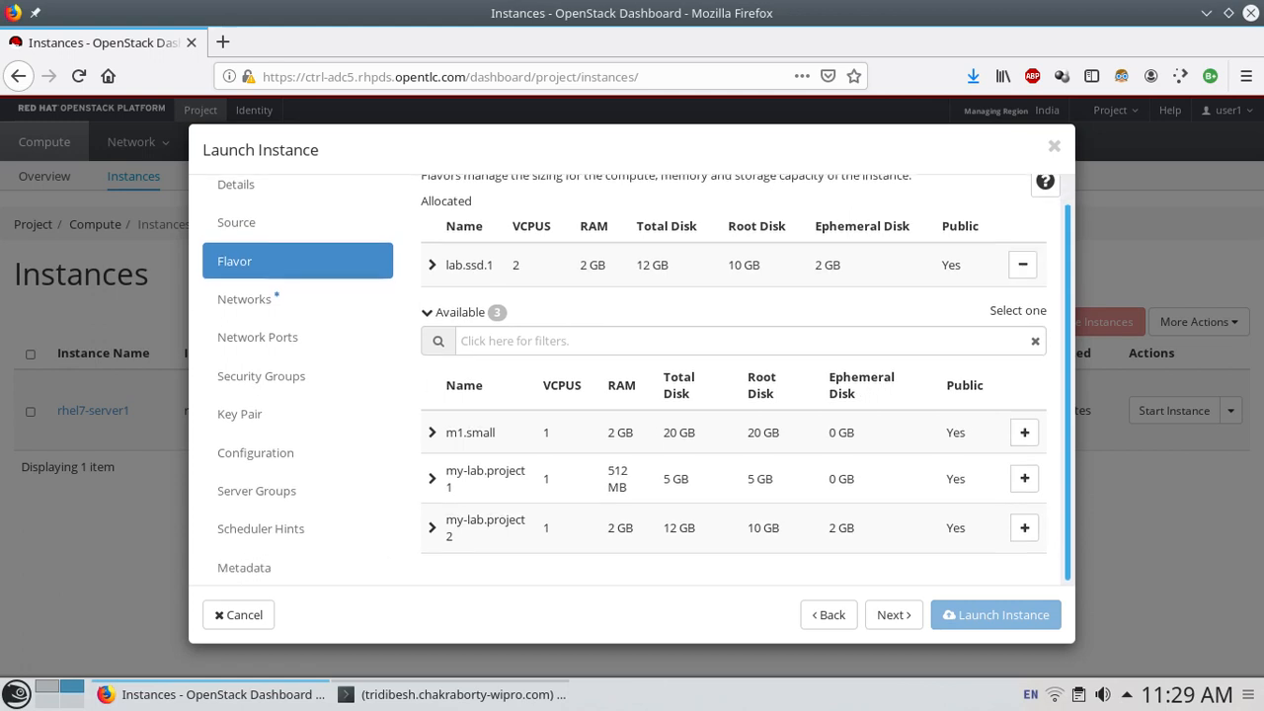
left_click(894, 614)
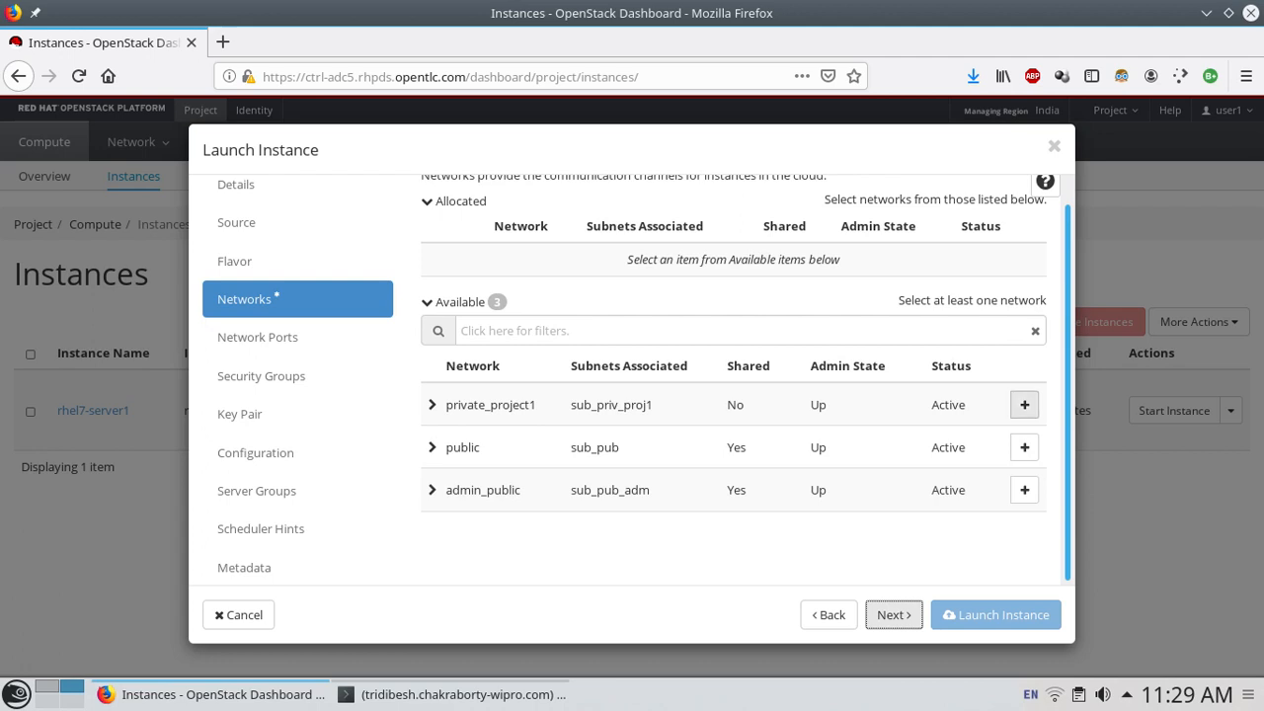
- Attach the new instance to the private_project1 network and leave the network ports at their defaults
left_click(1024, 405)
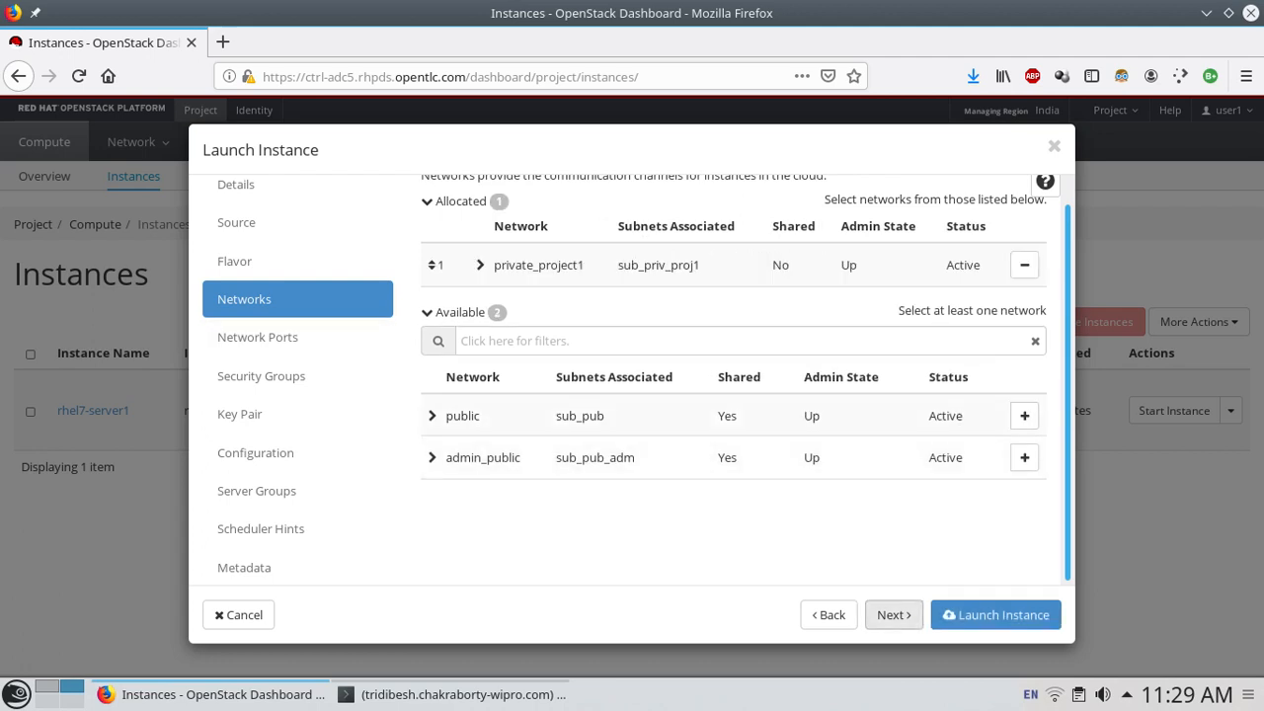
left_click(894, 614)
left_click(894, 614)
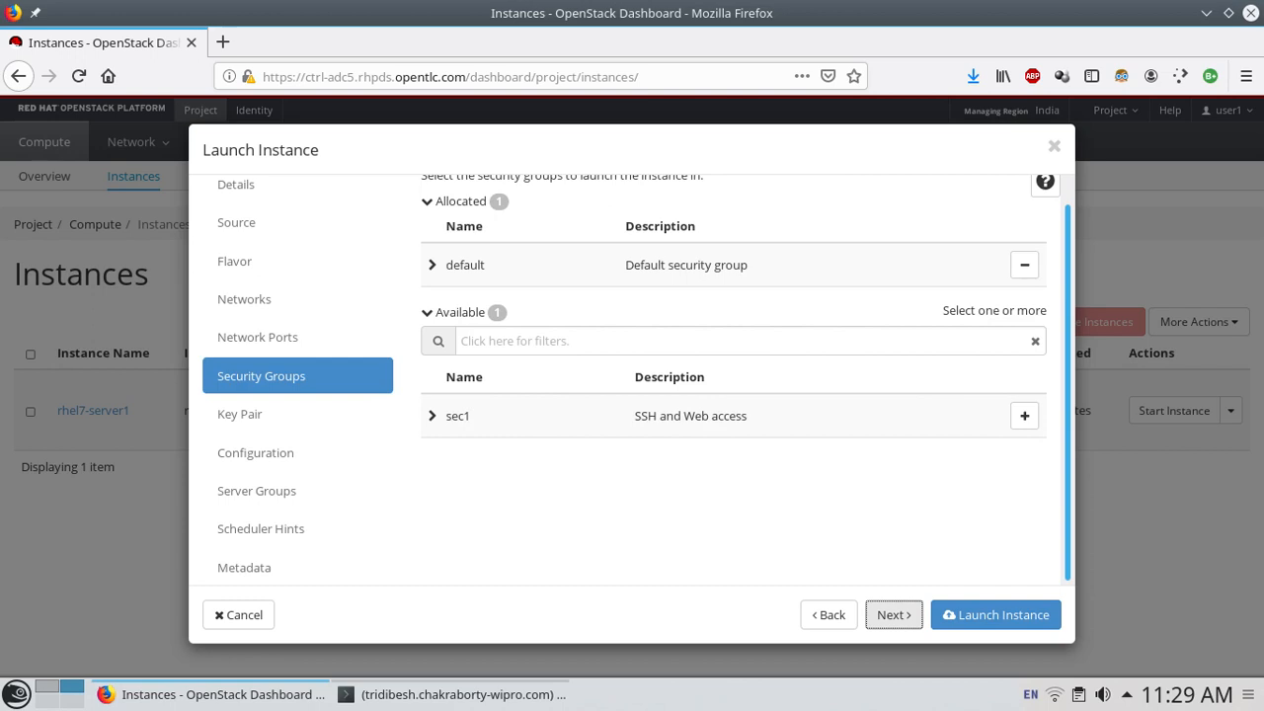
- Replace the default security group with sec1, check the key pair, and launch the instance
left_click(1025, 265)
left_click(1024, 416)
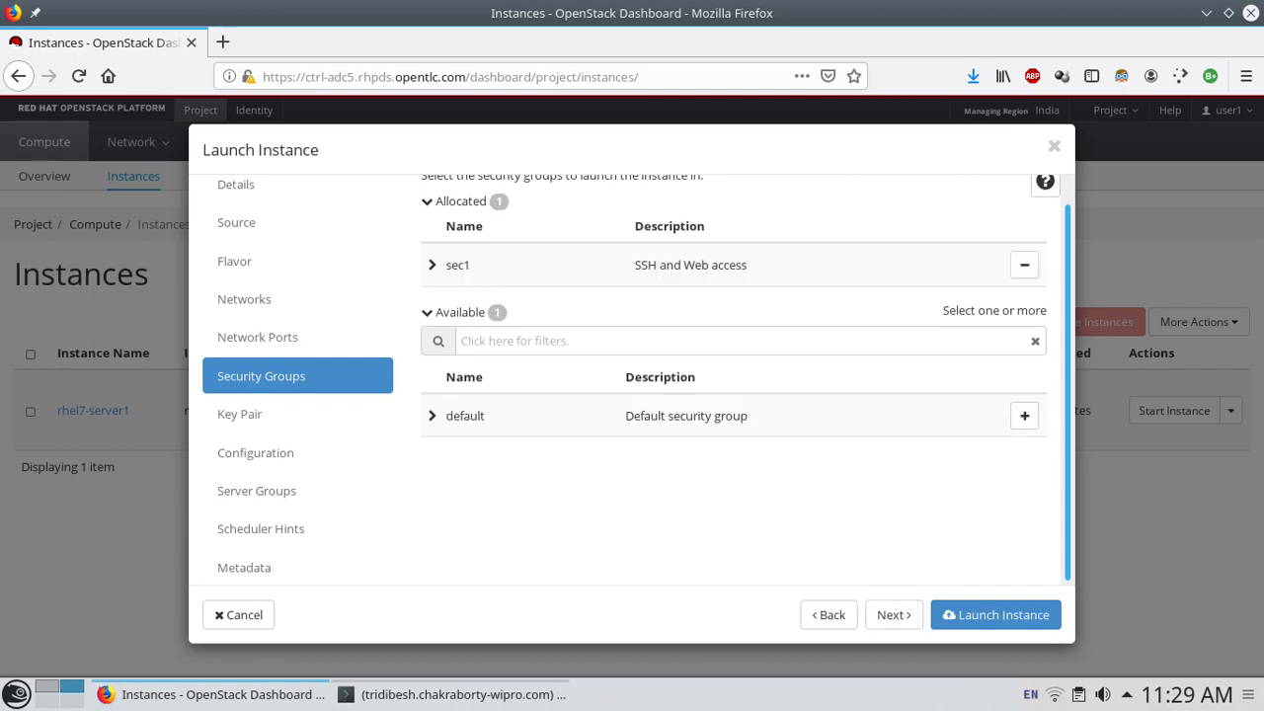
left_click(240, 414)
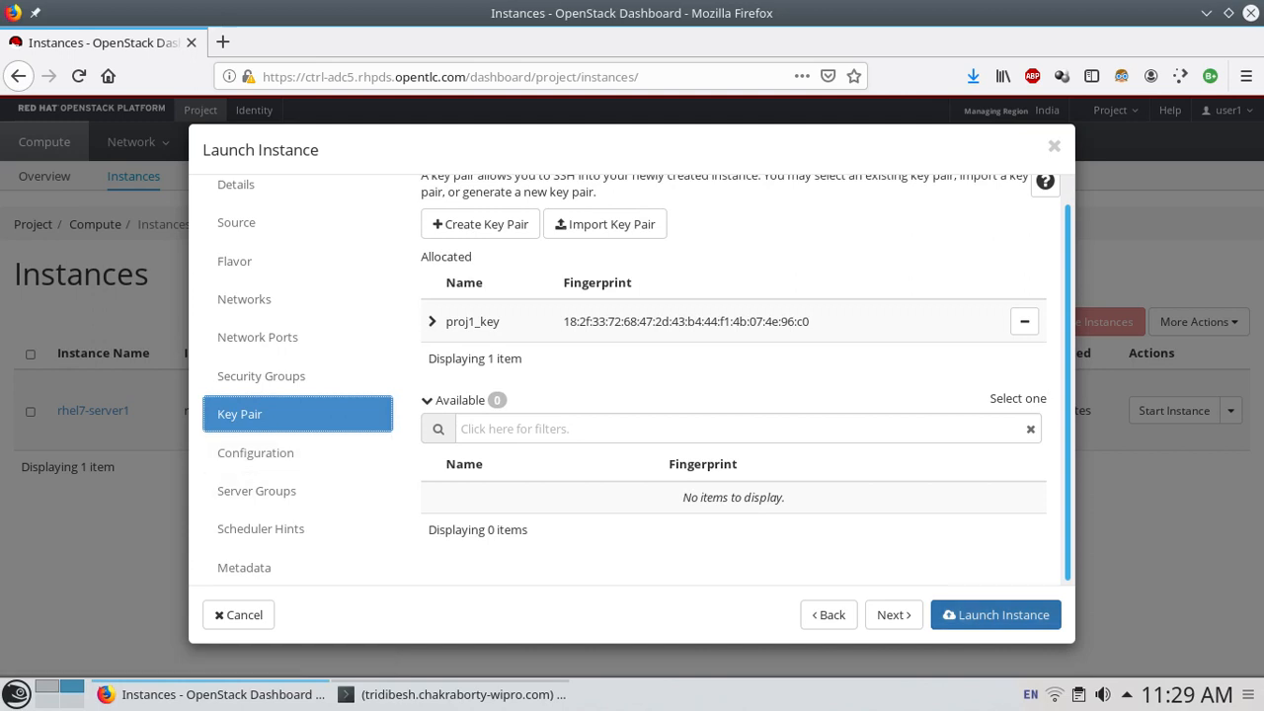
left_click(995, 615)
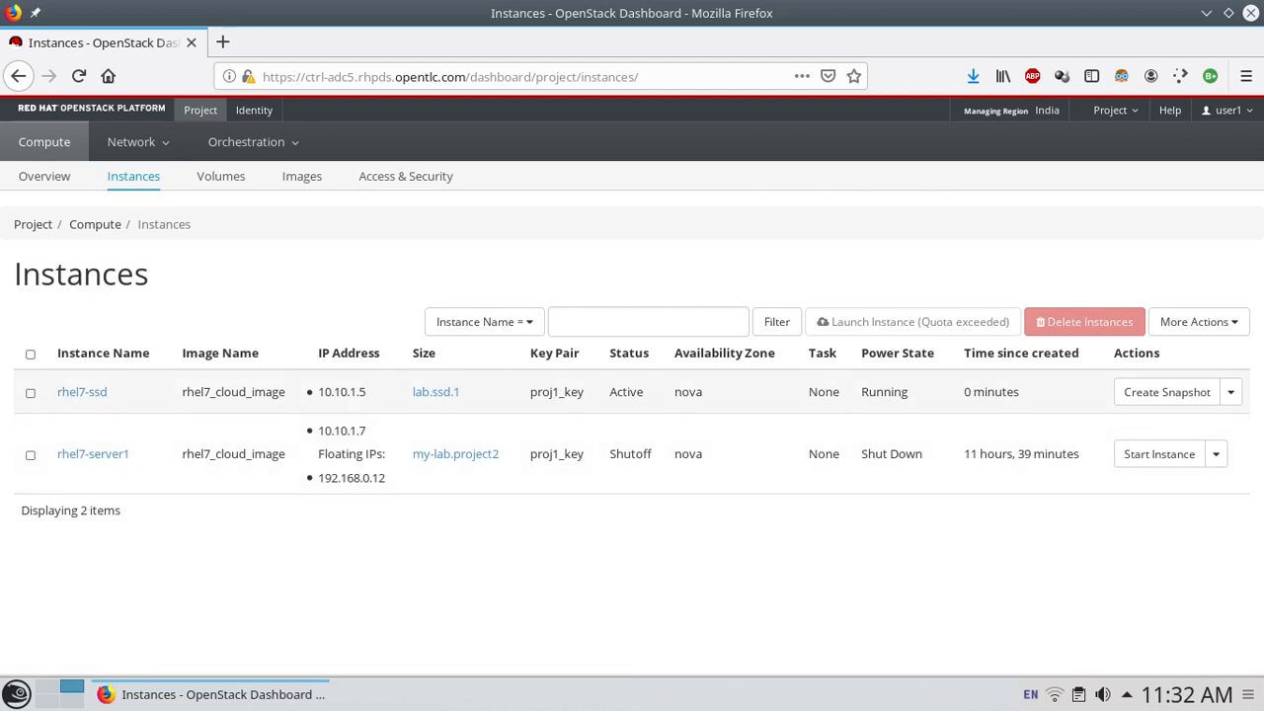
- Sign out of the dashboard and log in with the administrator account's user name and saved password
left_click(1228, 110)
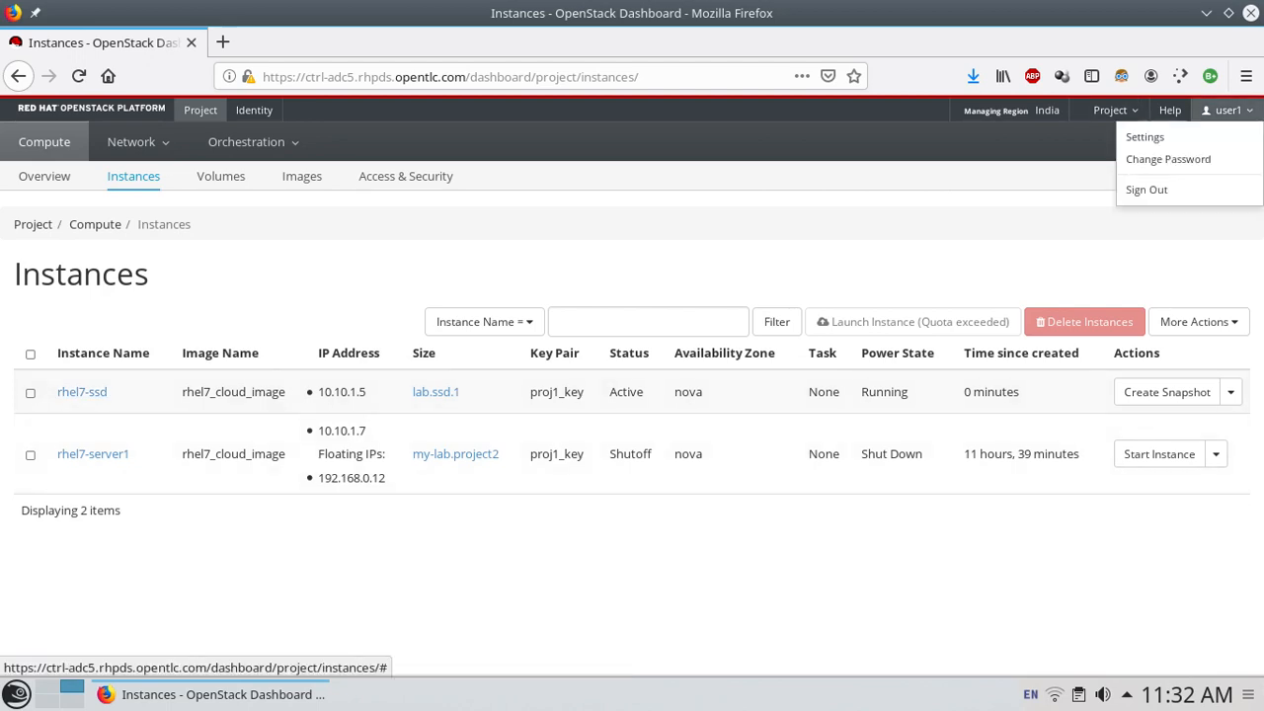
left_click(1146, 190)
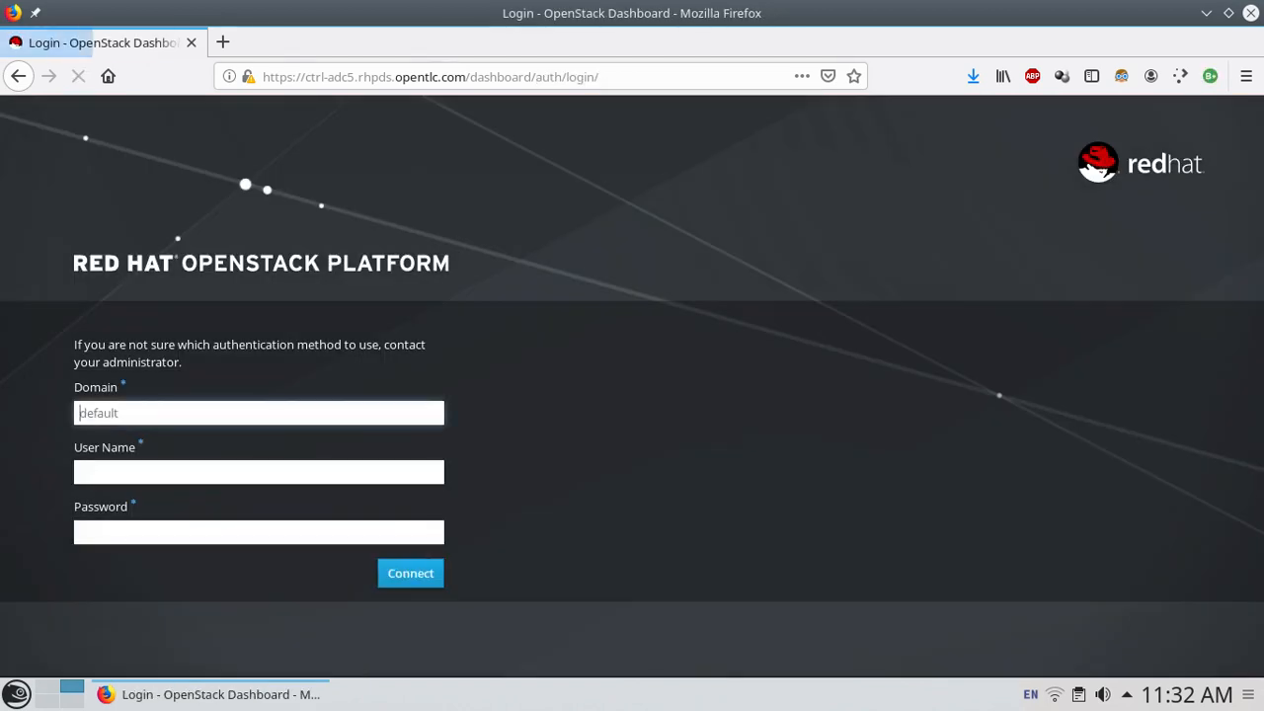
type("trichtech")
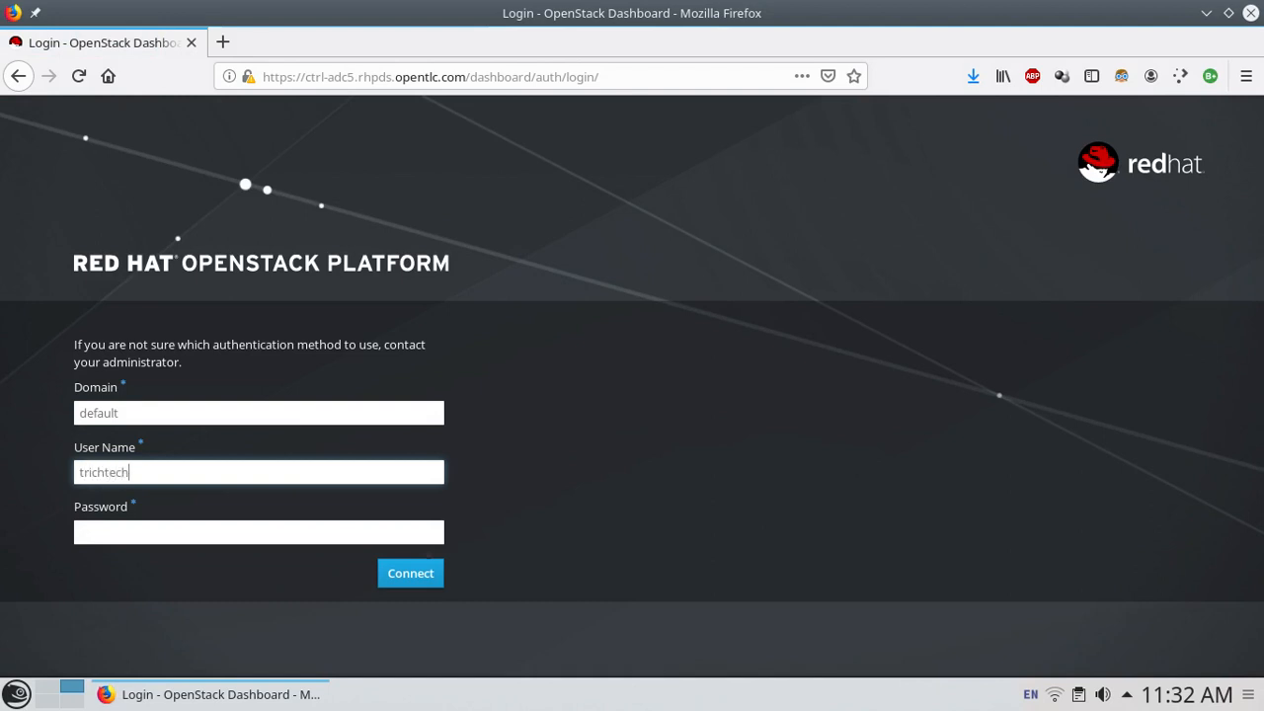
key("Tab")
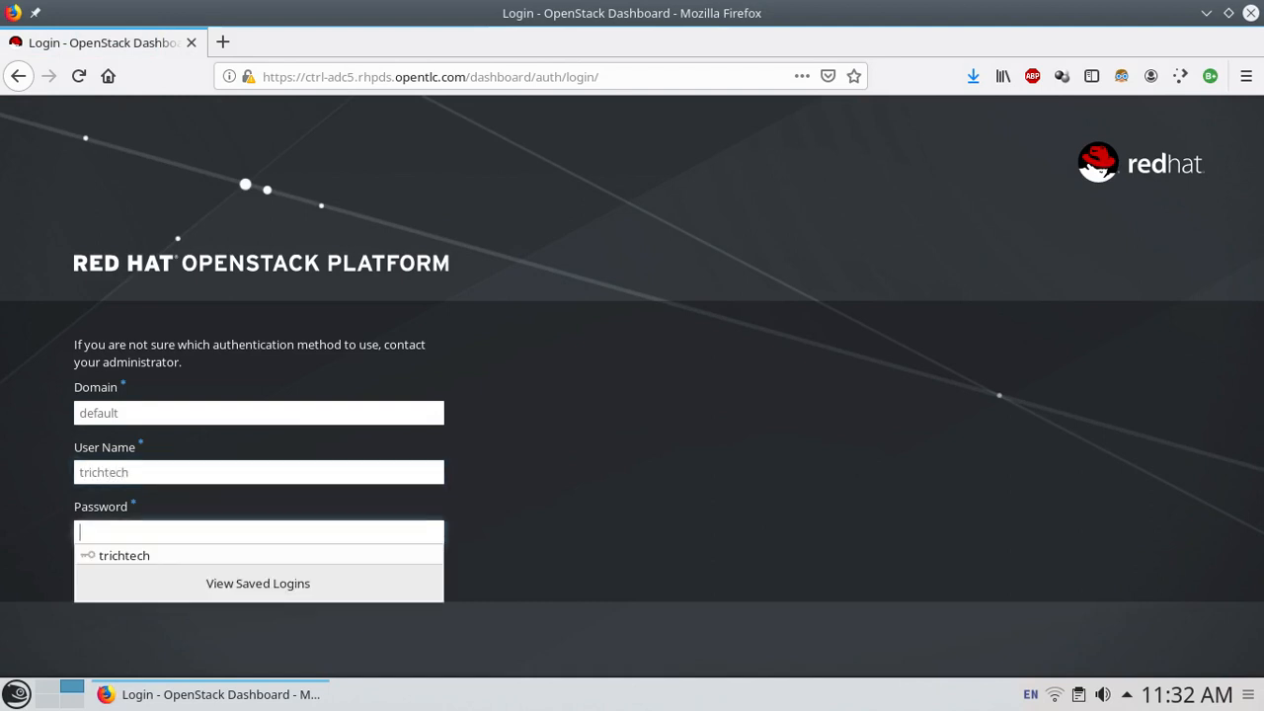
key("Down")
key("Return")
key("Return")
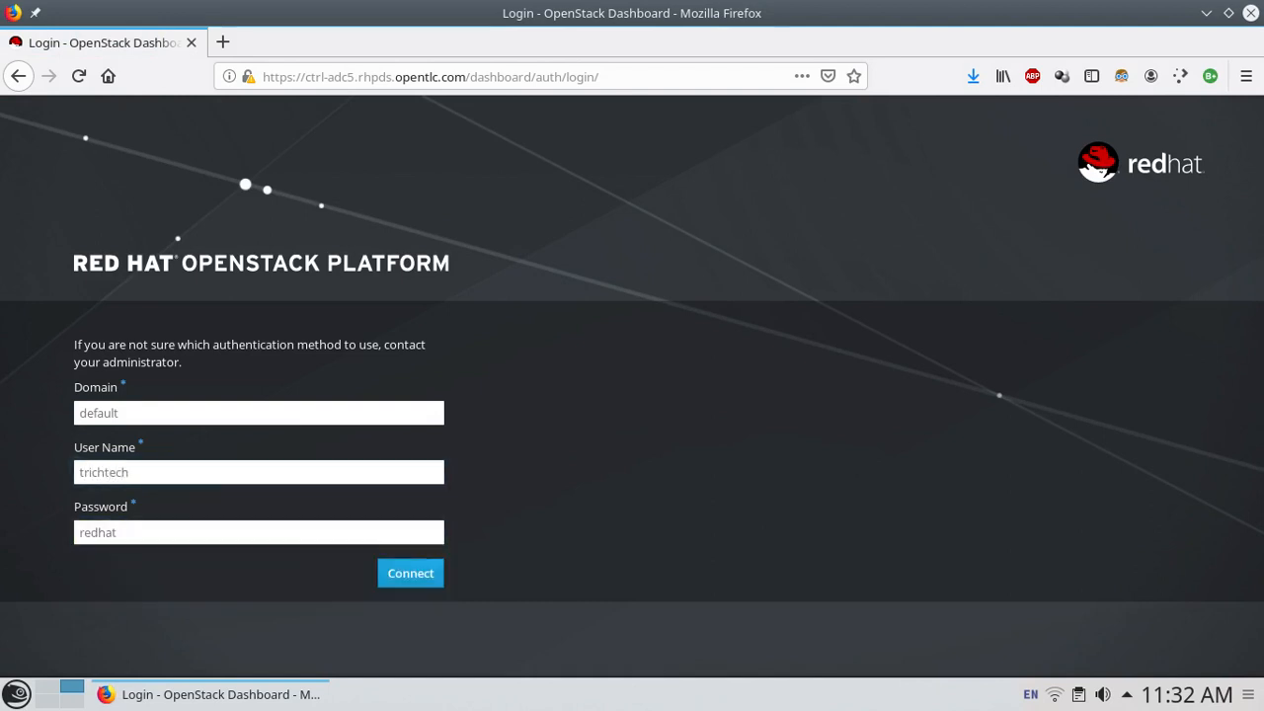
left_click(422, 571)
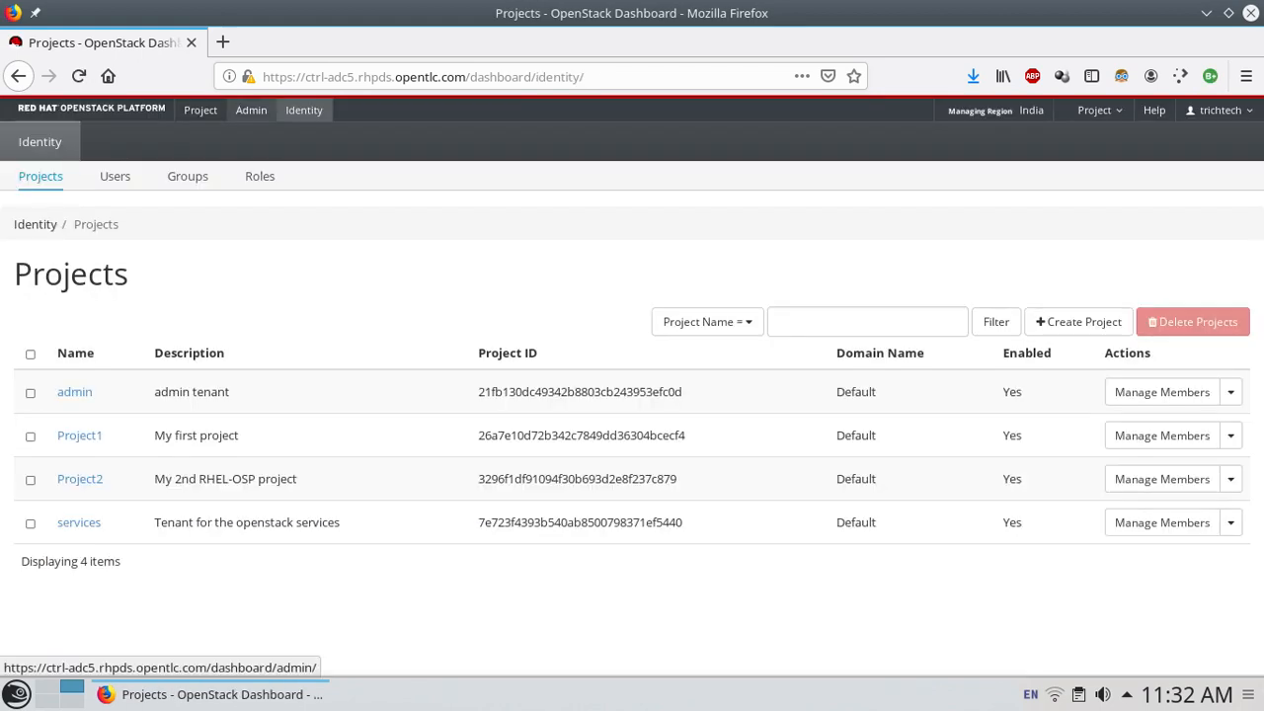
- Examine the instance distribution across the hypervisors and list the servers hosted on comp01.example.com
left_click(251, 110)
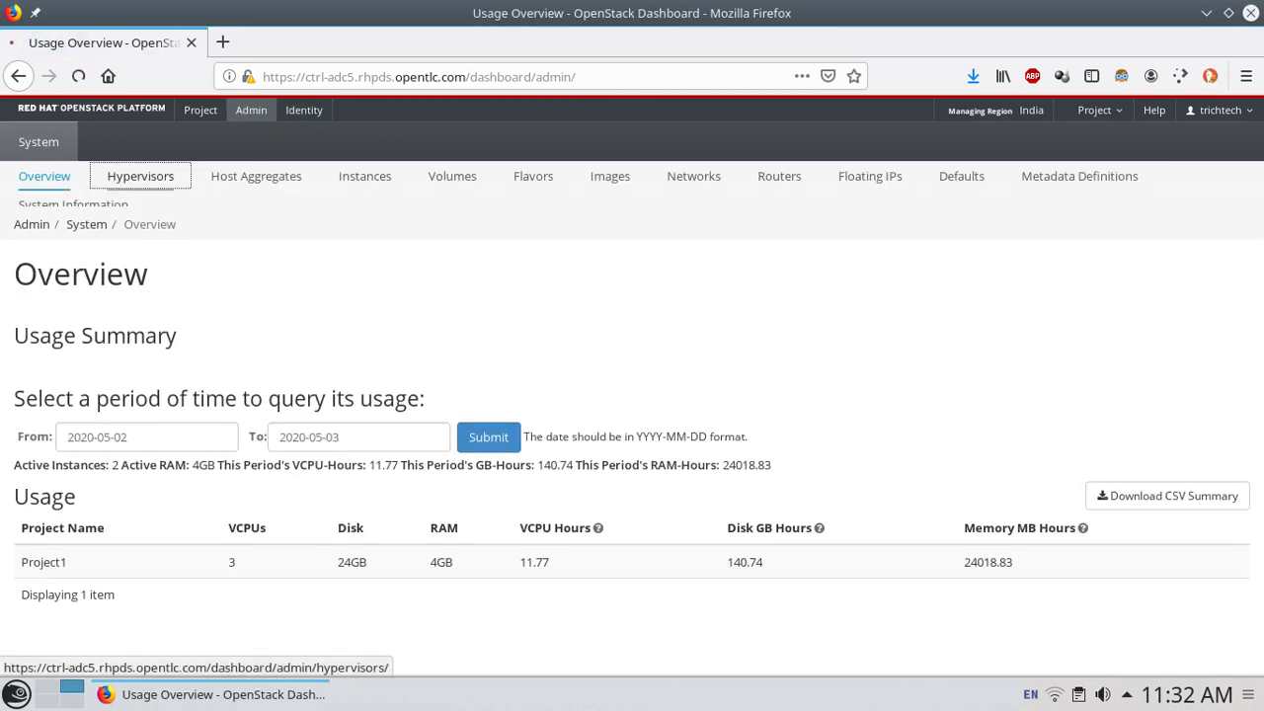
left_click(141, 176)
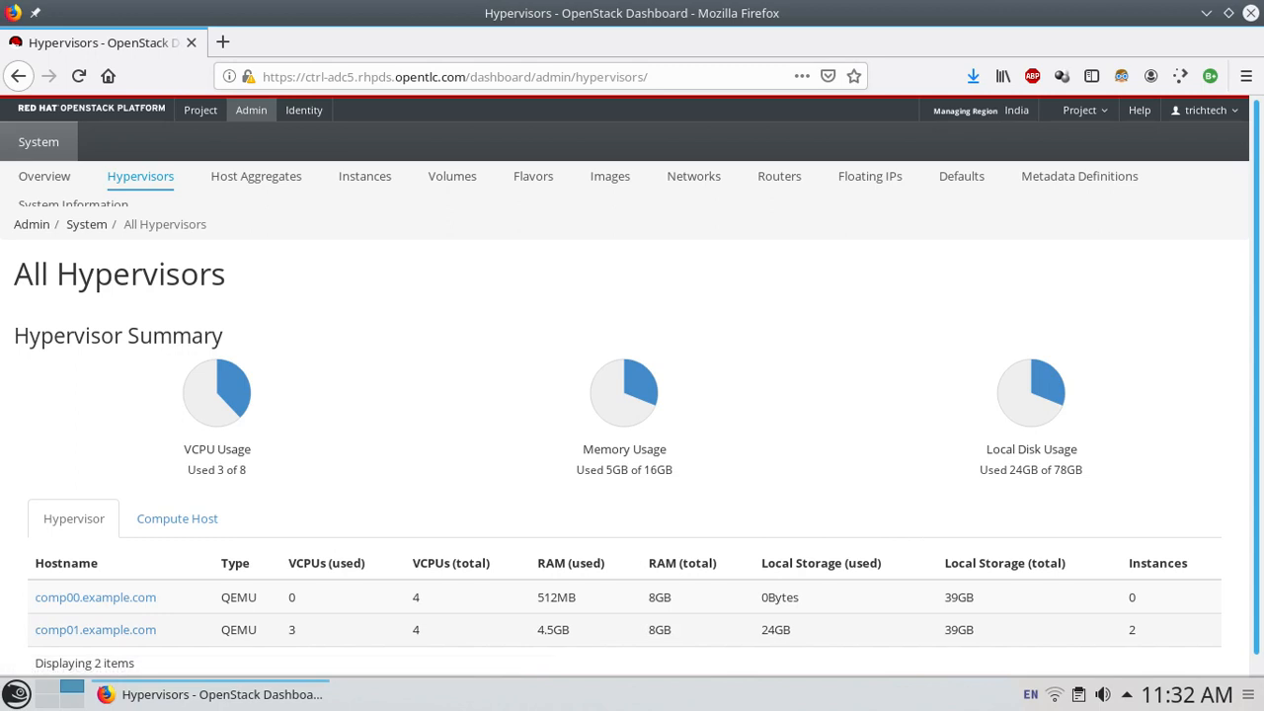
double_click(1132, 630)
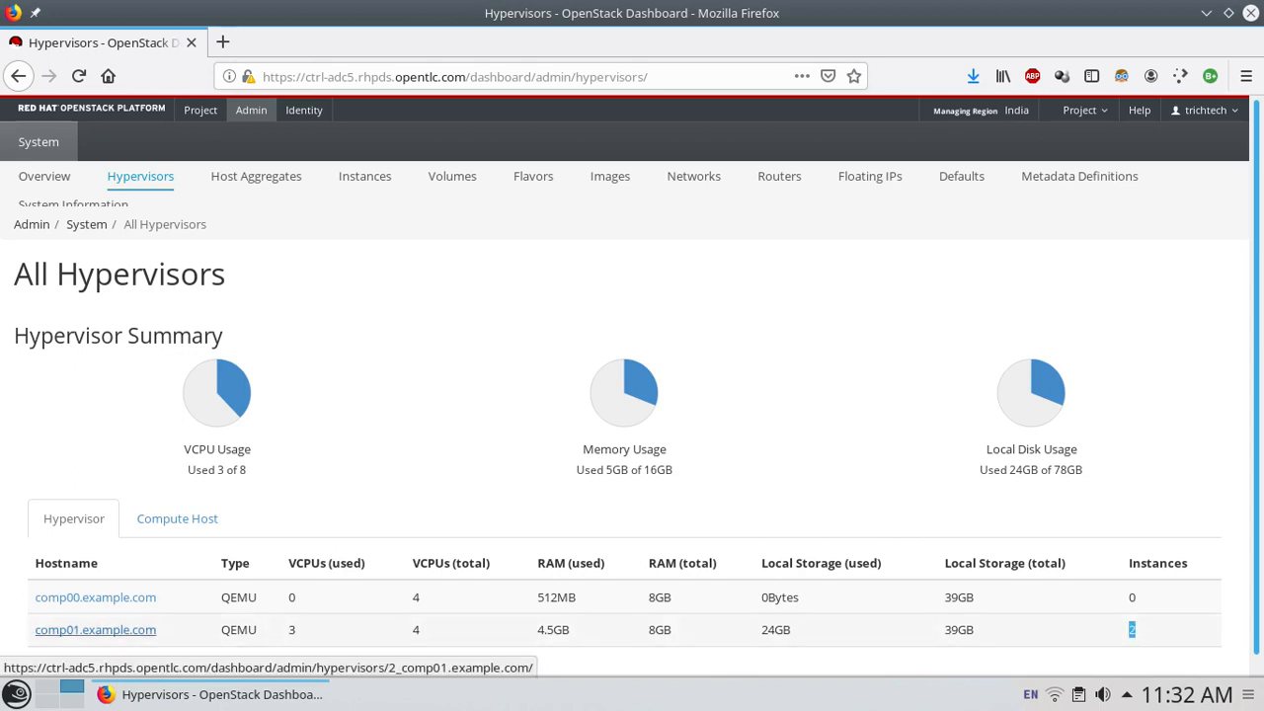
left_click(95, 629)
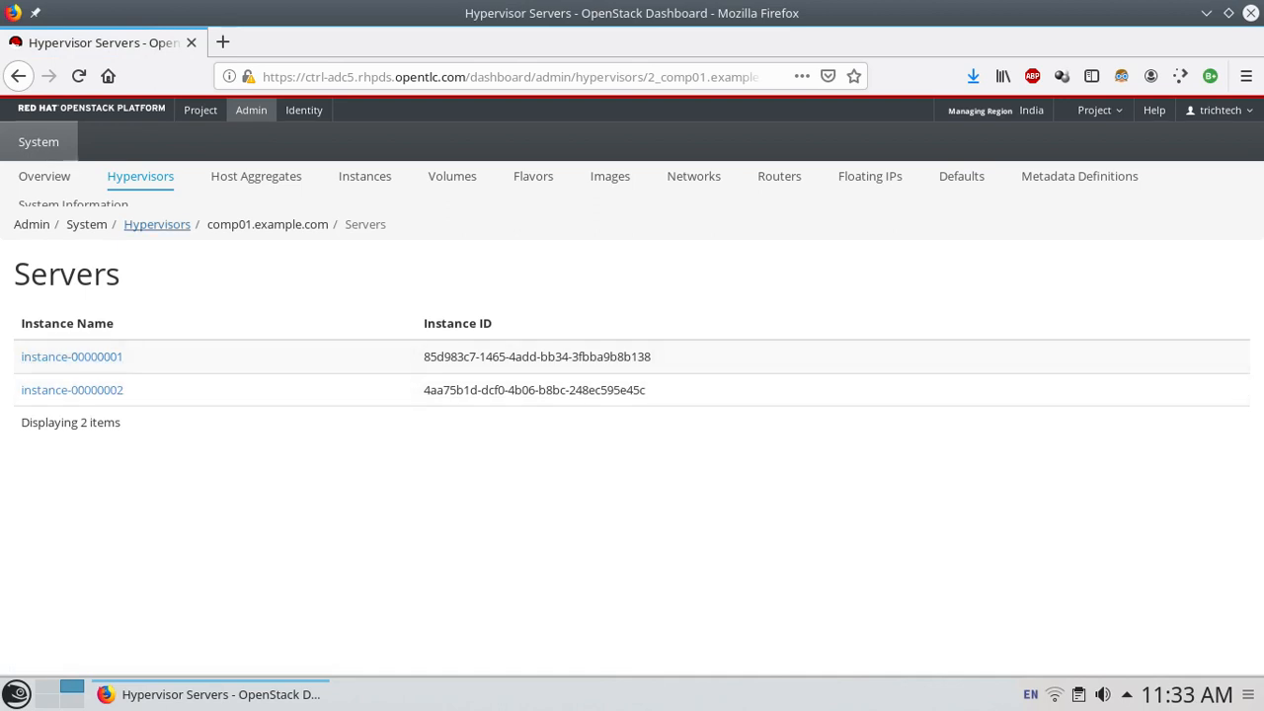
- Start a new host aggregate named India_south with the availability zone south
left_click(256, 176)
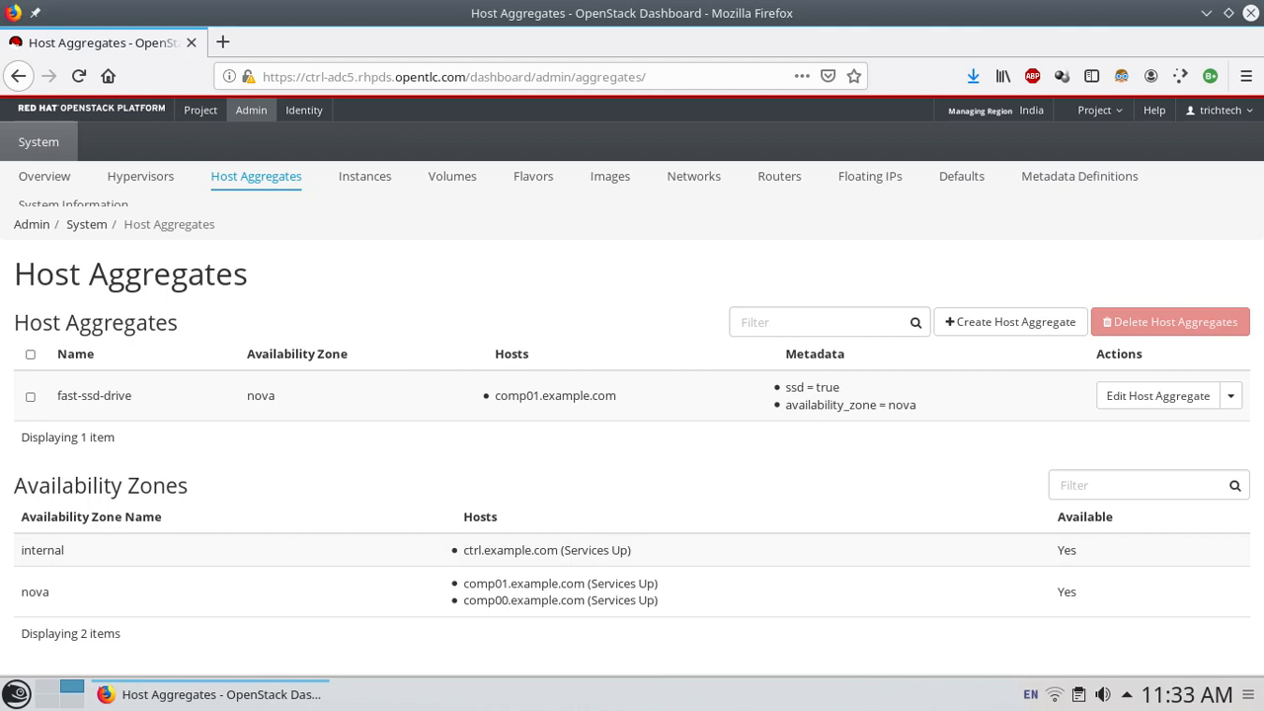
left_click(1010, 322)
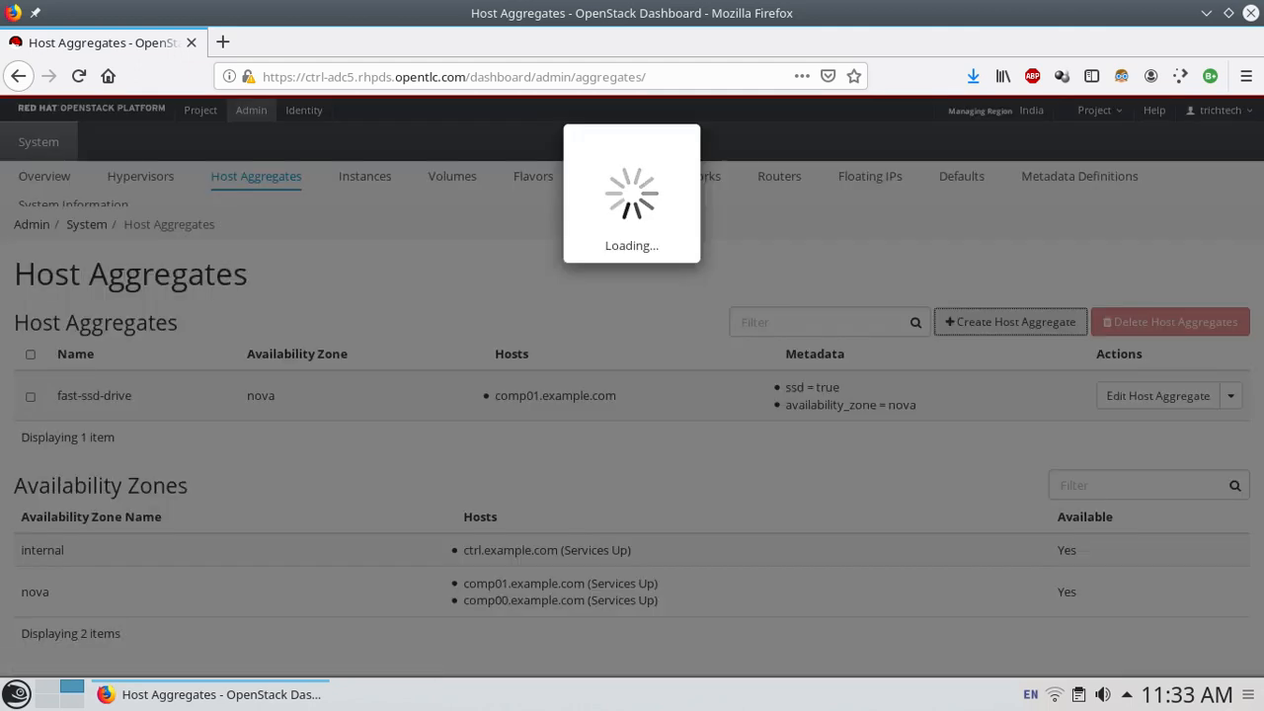
left_click(462, 282)
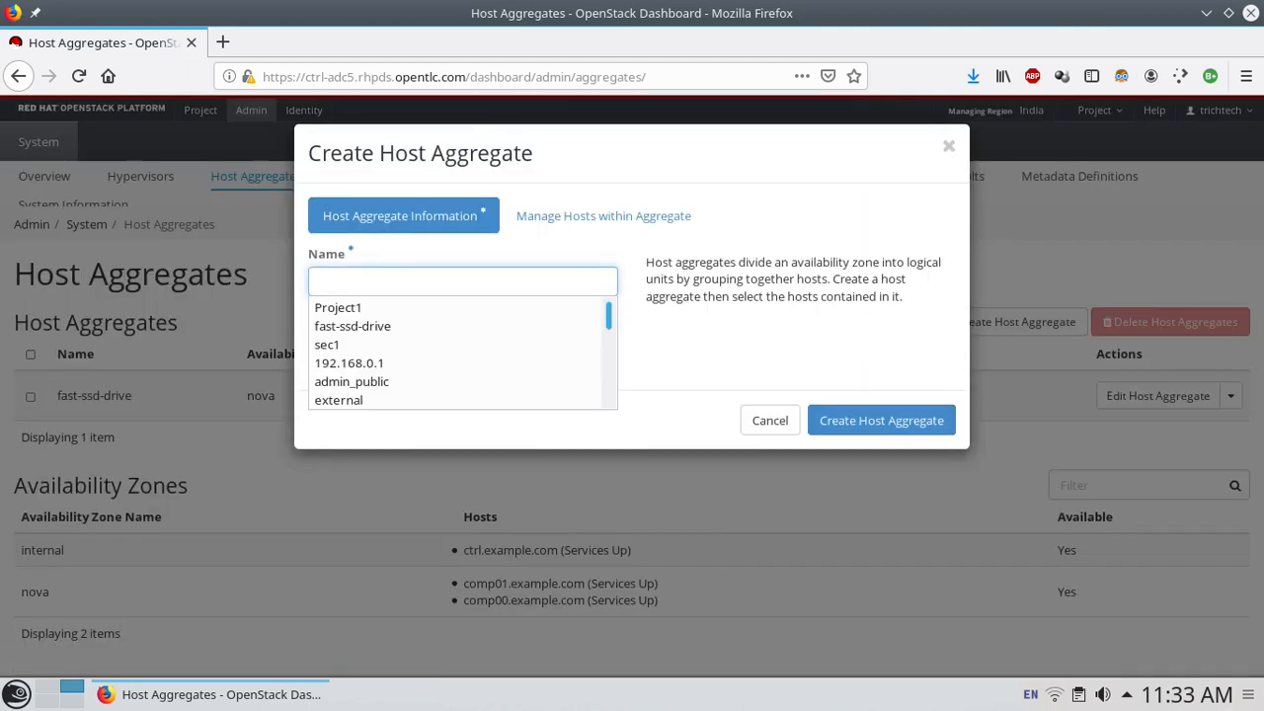
type("India_s")
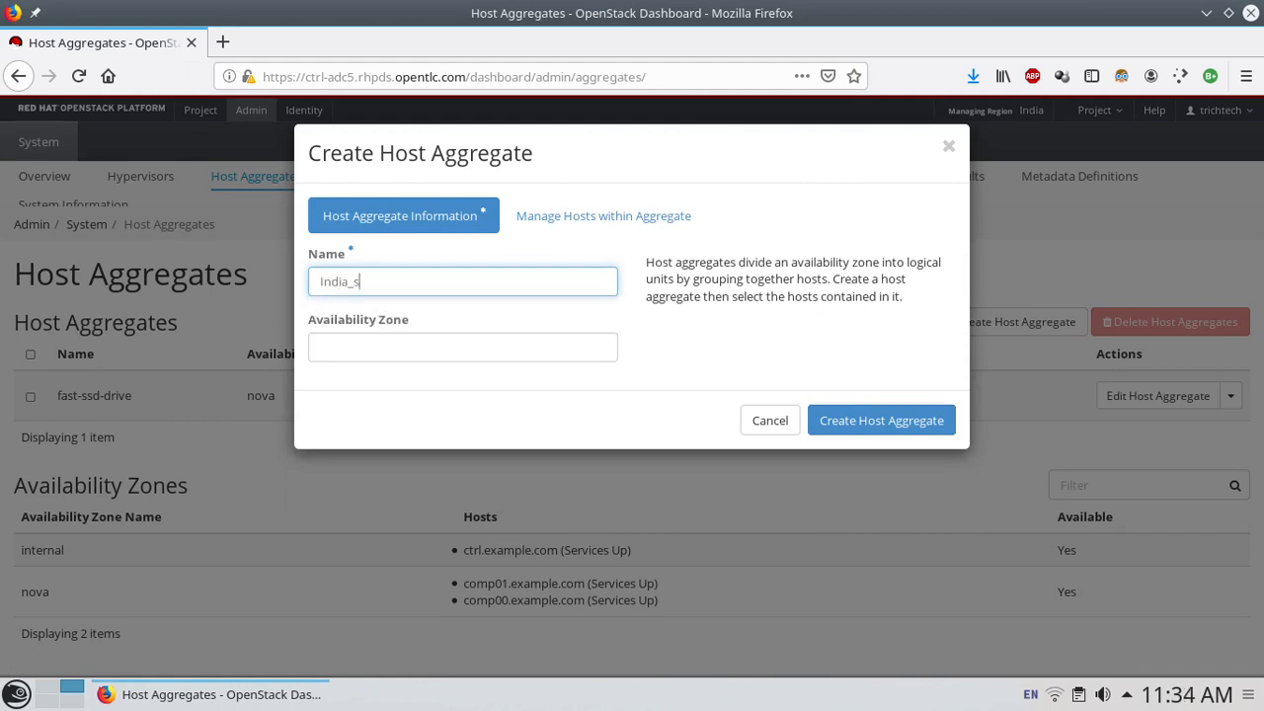
type("outh")
left_click(463, 348)
type("south")
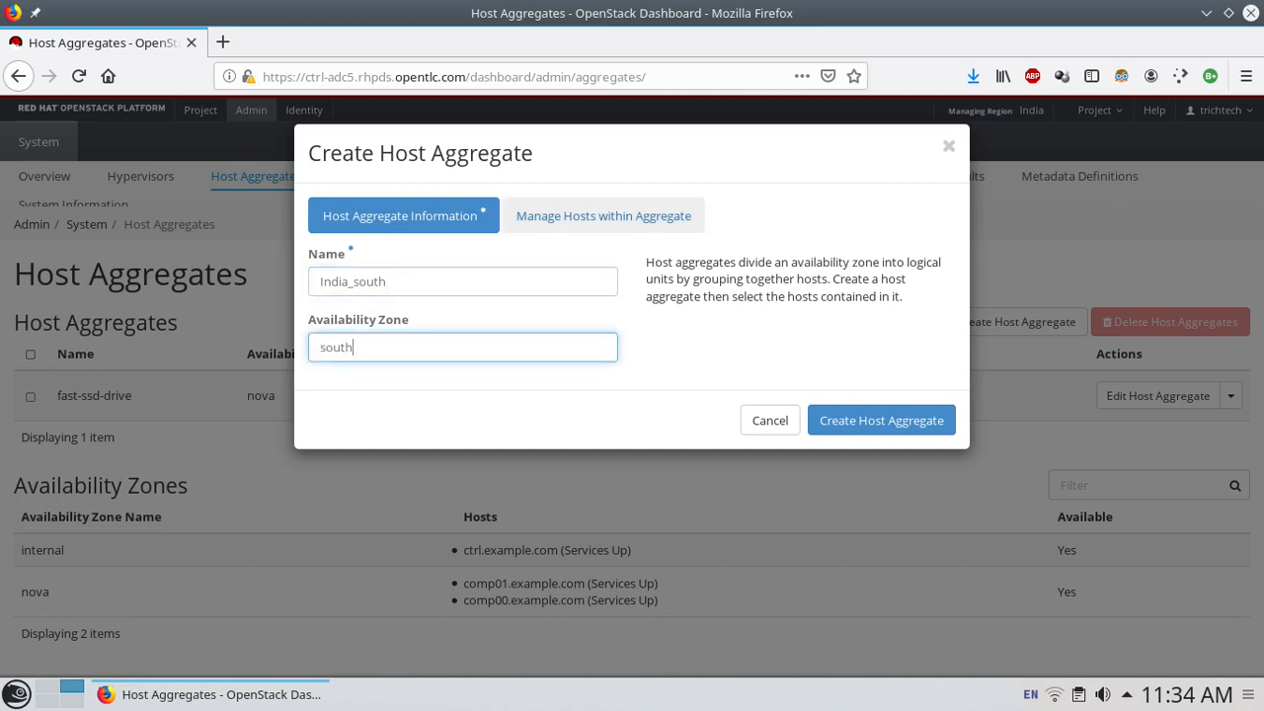
- Add the host comp00.example.com to the India_south aggregate and create it
left_click(604, 217)
left_click(595, 341)
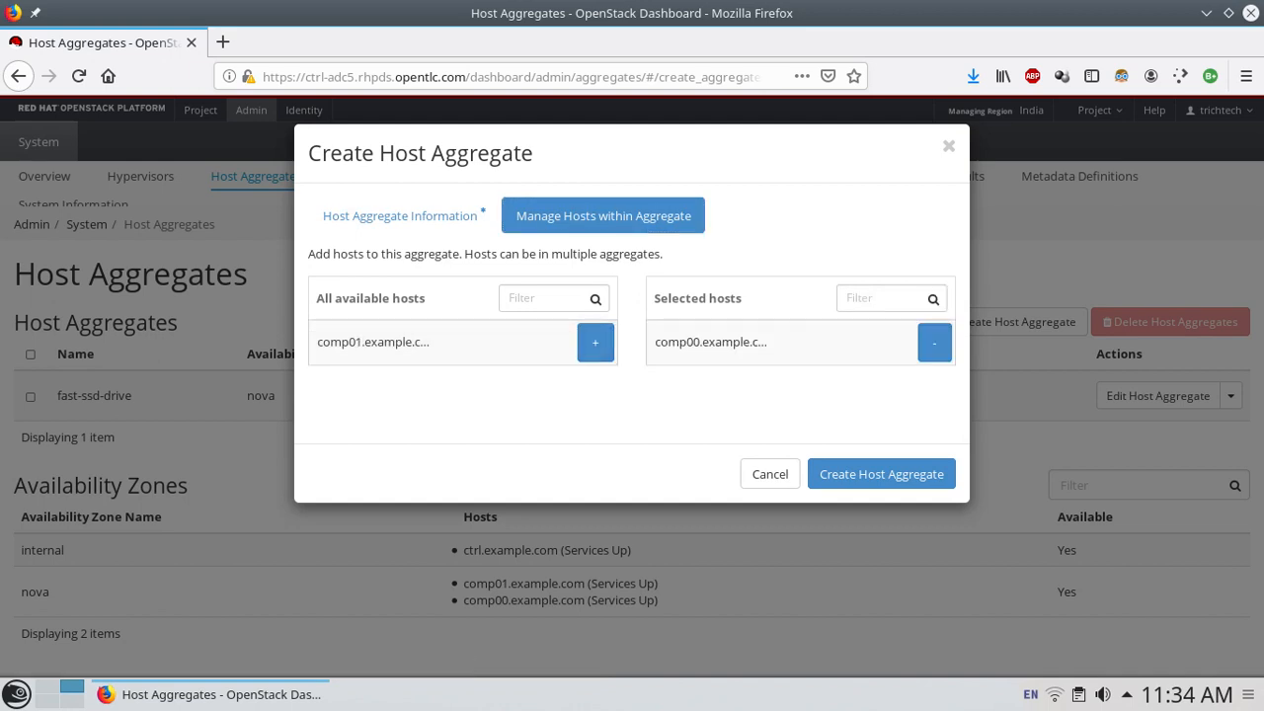
left_click(881, 474)
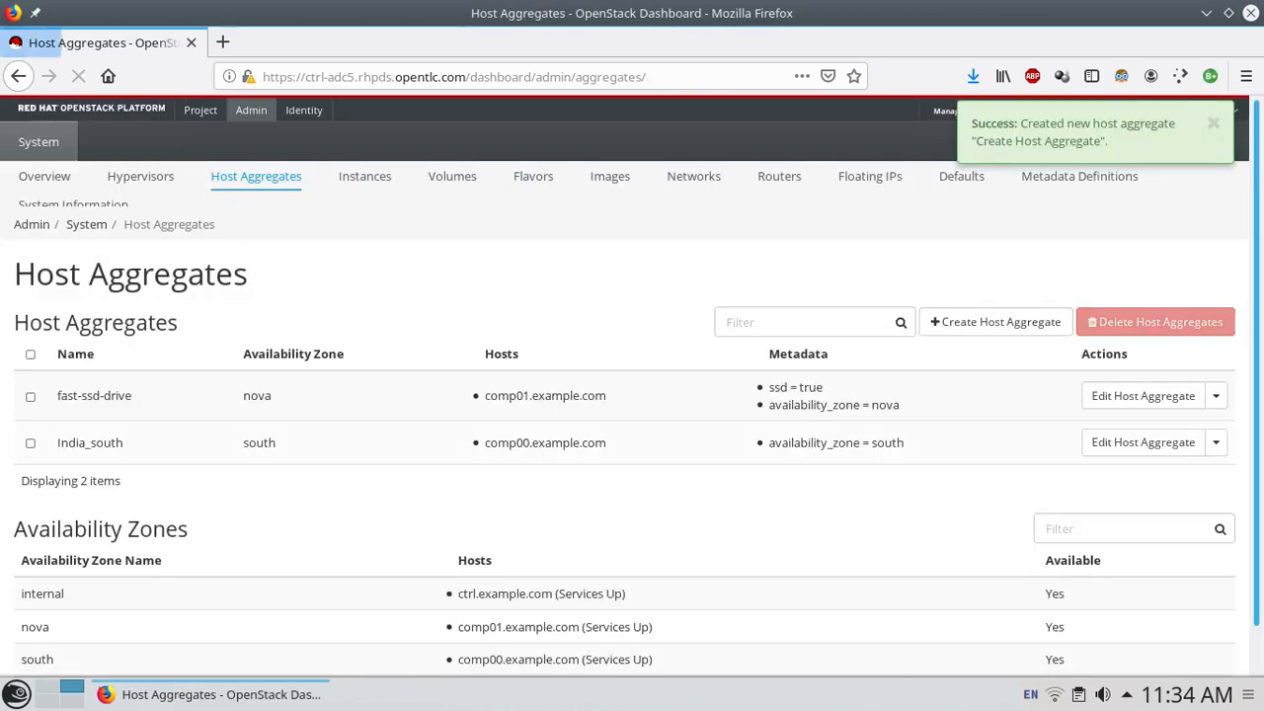
- Add the custom metadata key location with the value india_south to the India_south host aggregate and save it
scroll(624, 387, "down", 1)
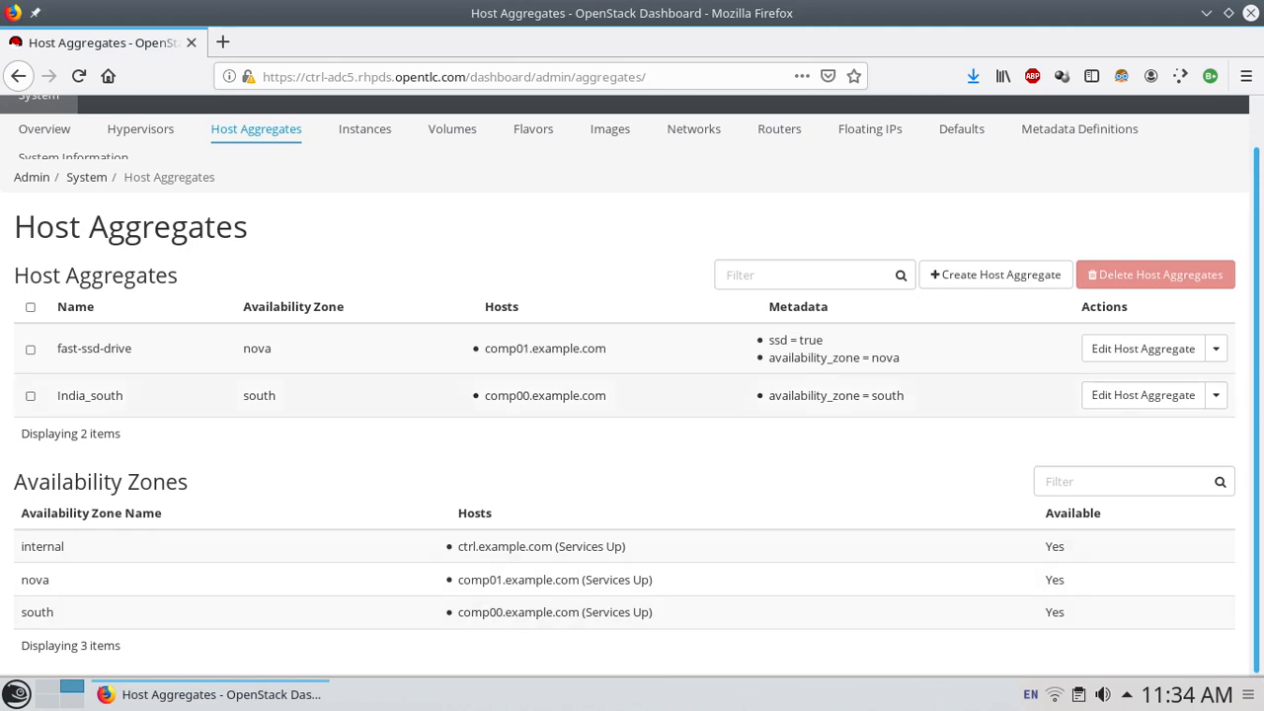
left_click(1216, 395)
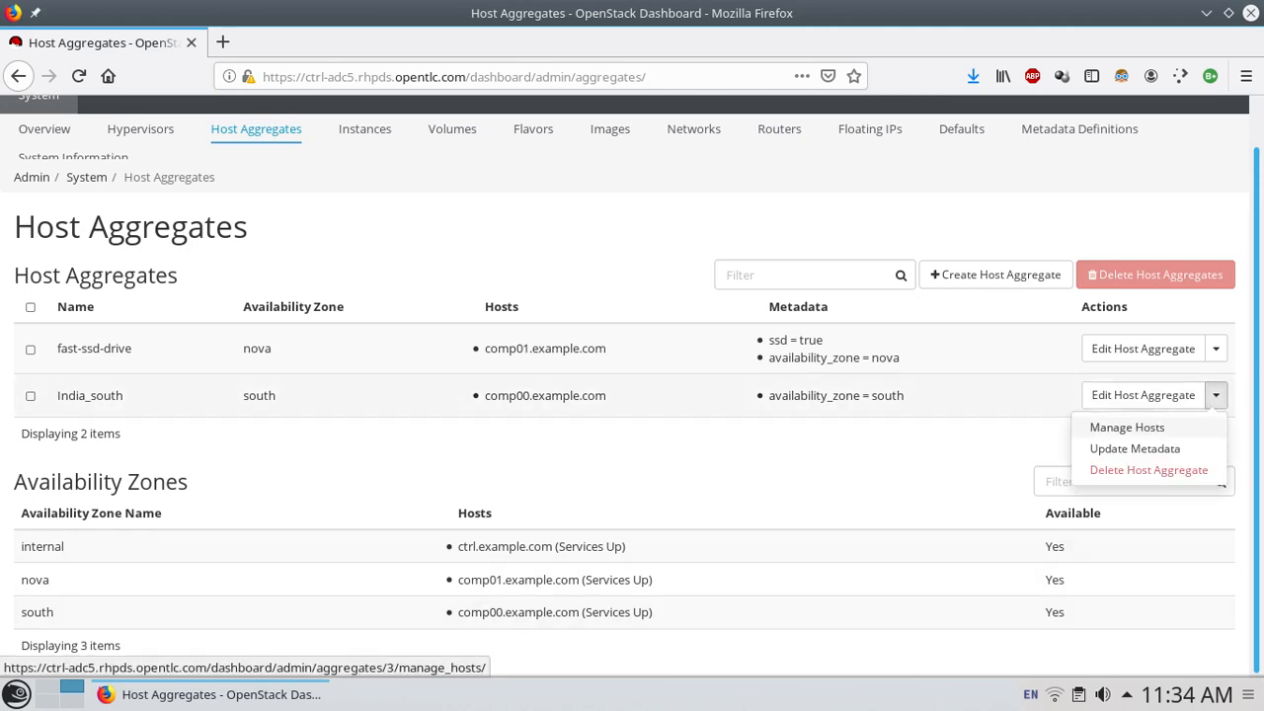
left_click(1135, 448)
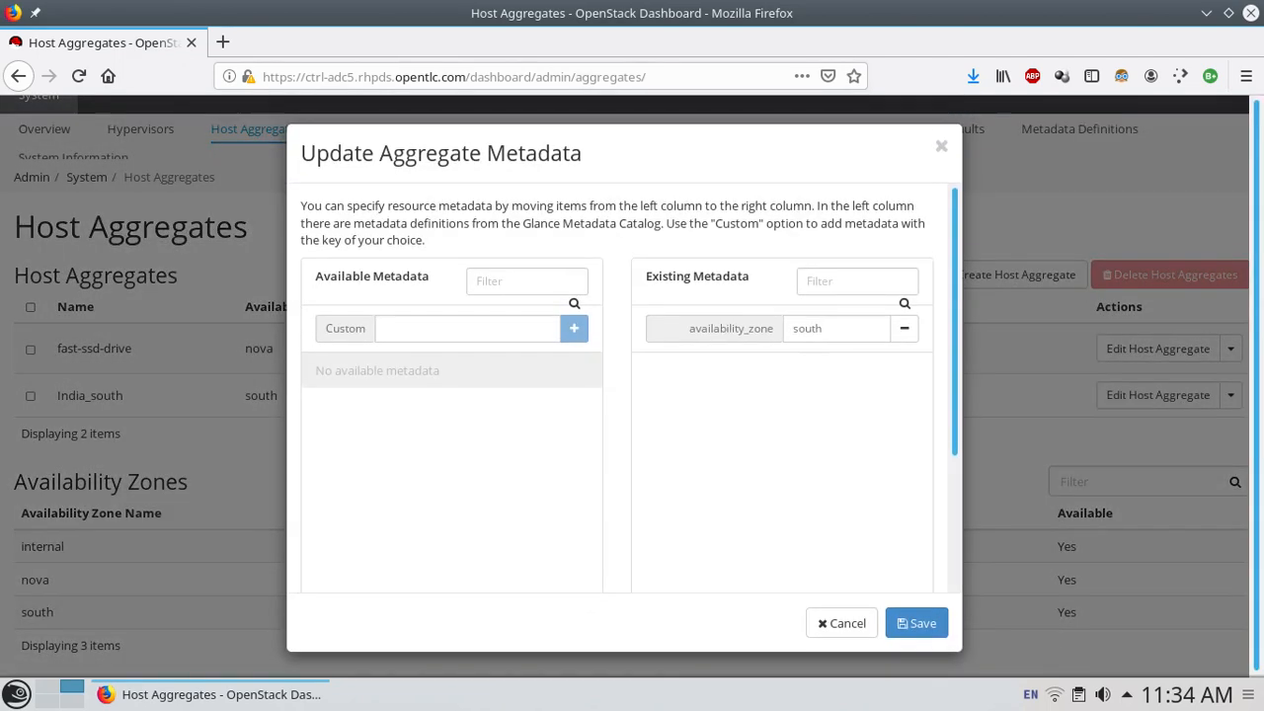
left_click(467, 329)
type("l")
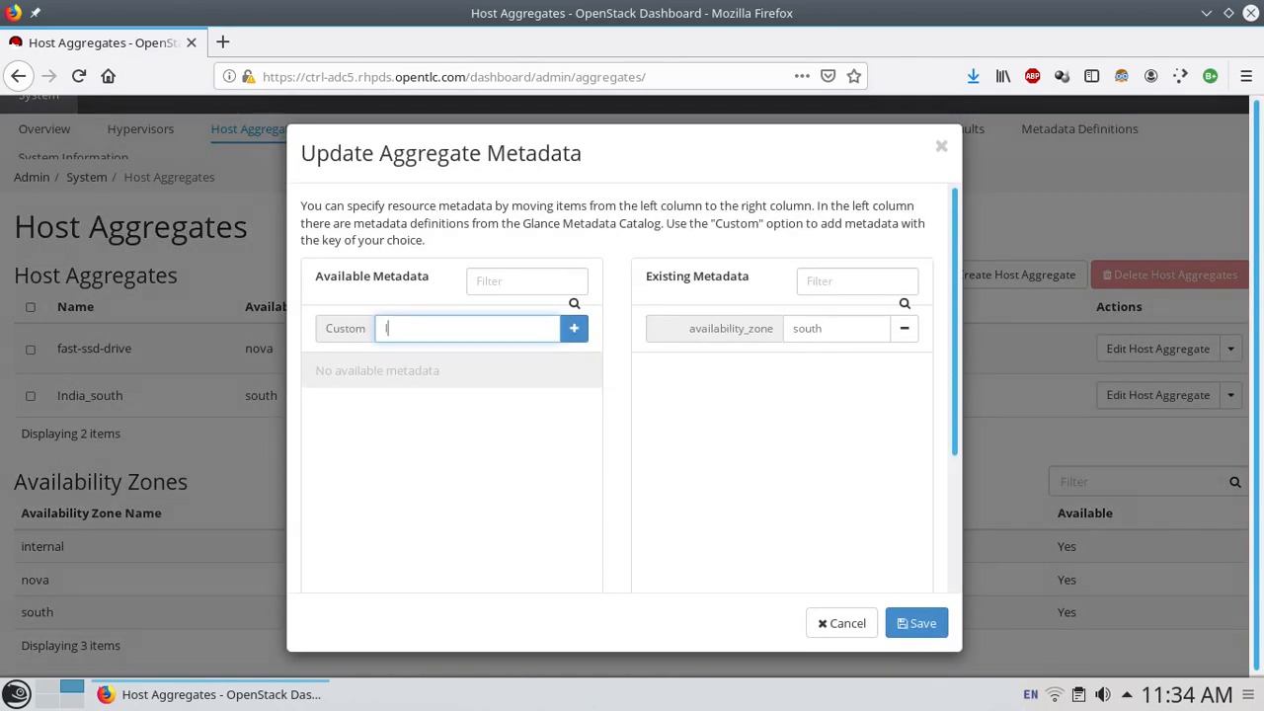
type("ocation")
key("Return")
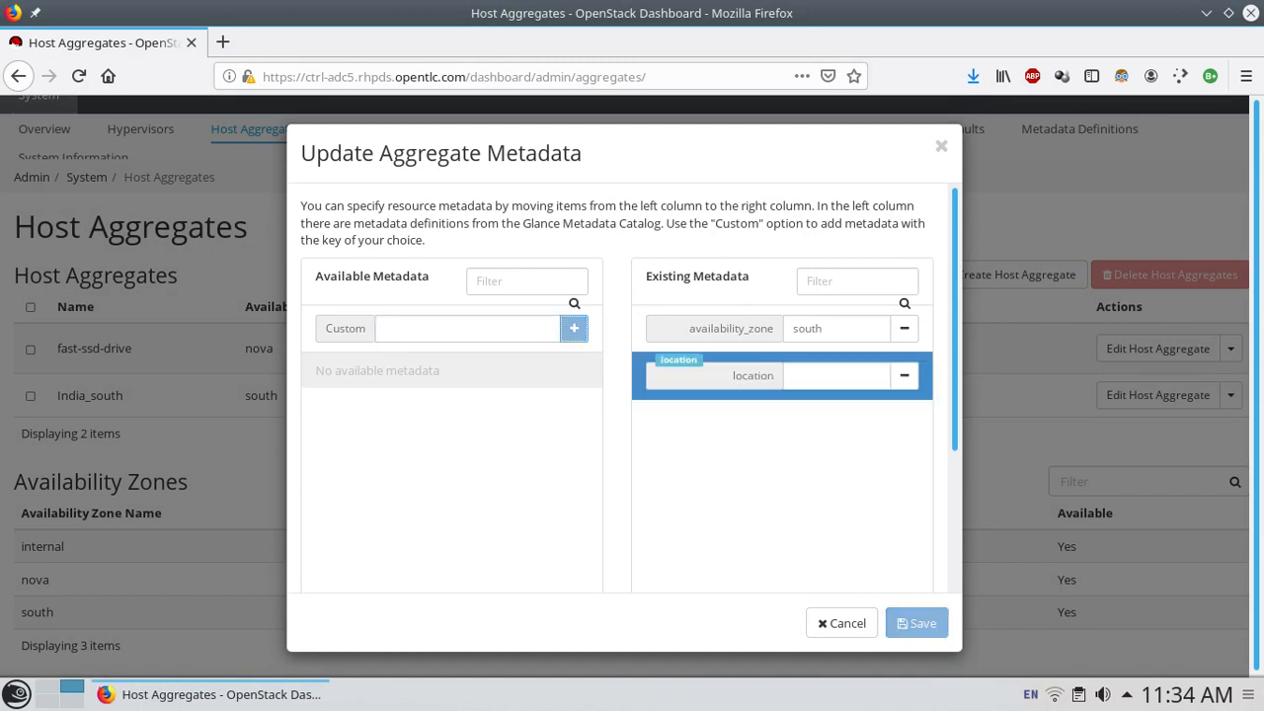
type("in")
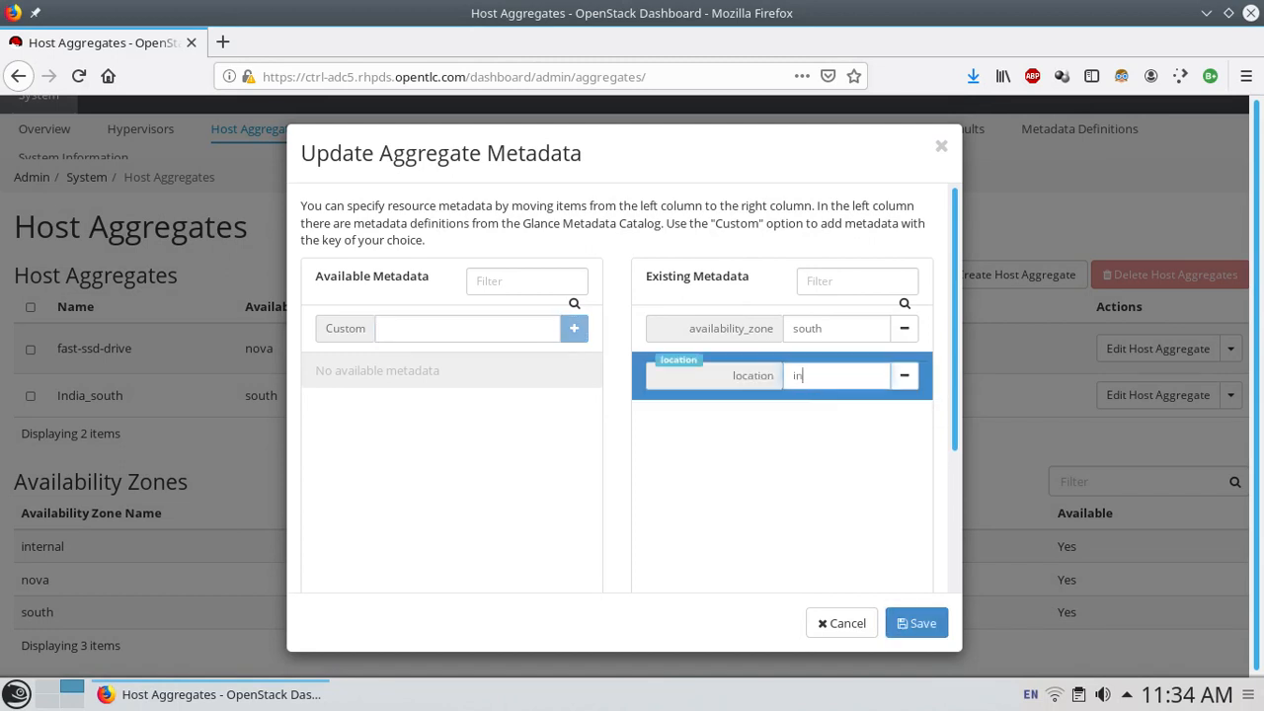
type("dia_south")
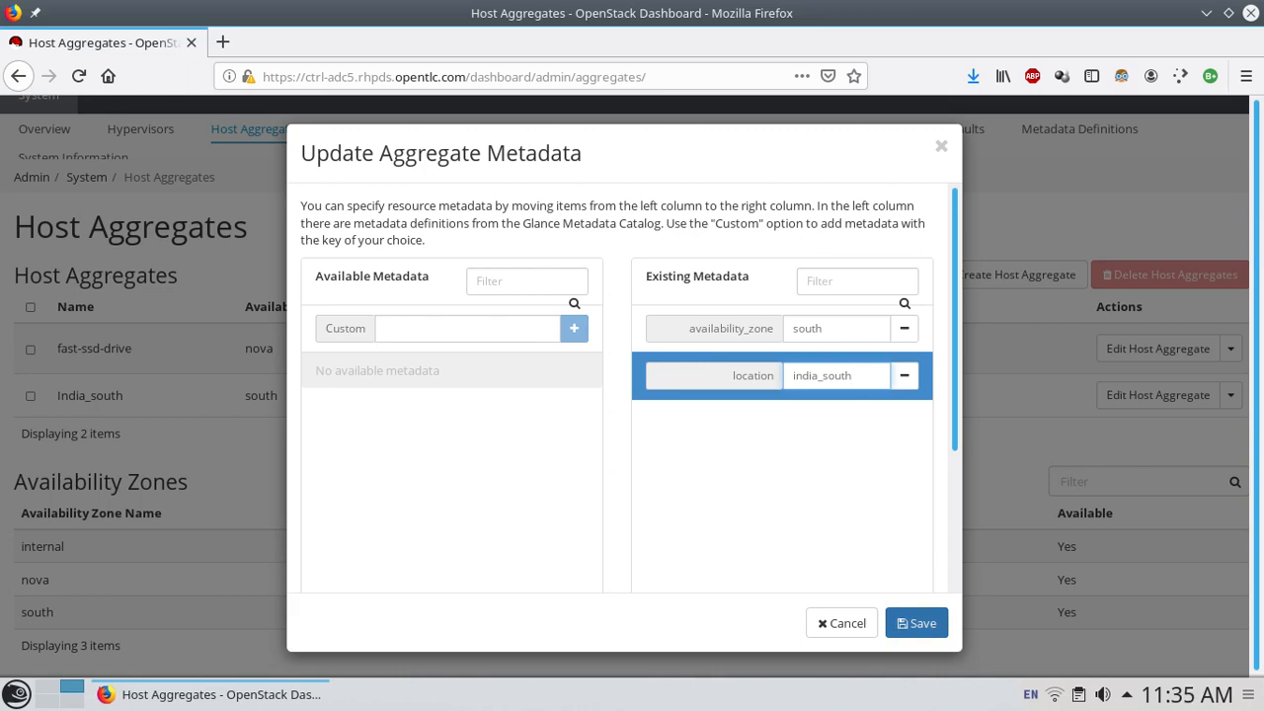
left_click(917, 624)
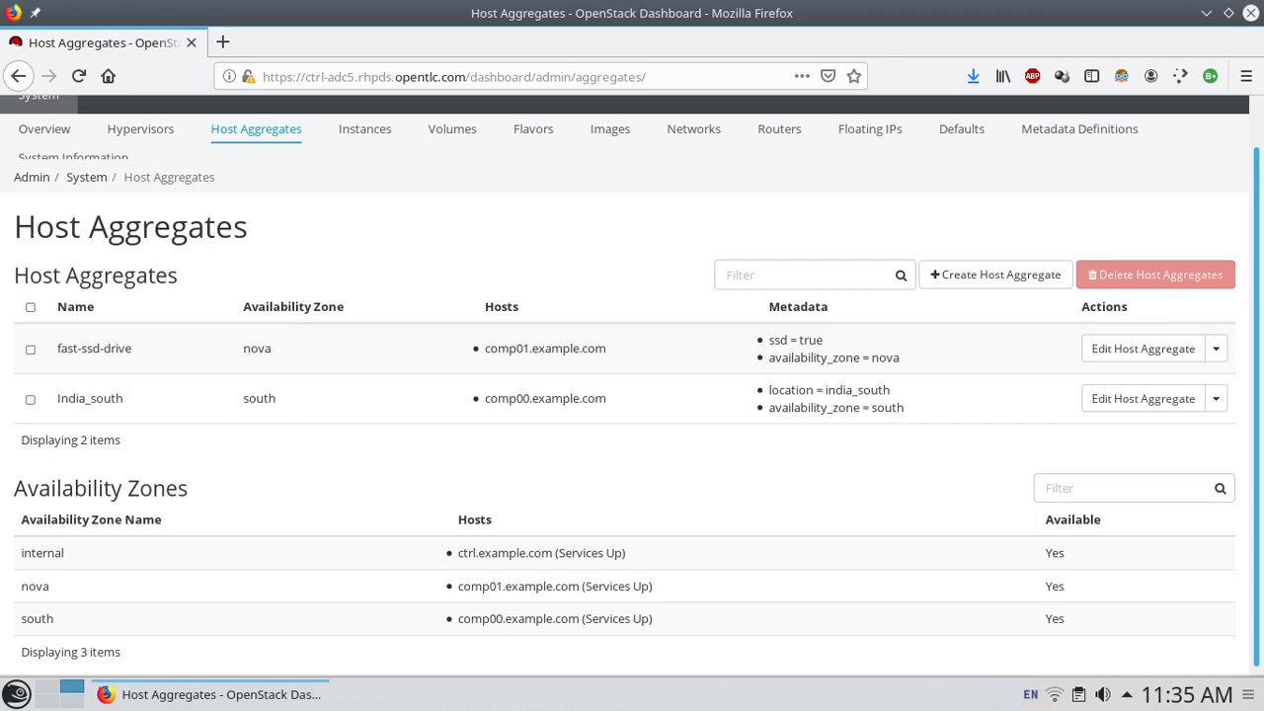
- Sign out of the dashboard and log in as user1 with the account password
scroll(996, 287, "up", 1)
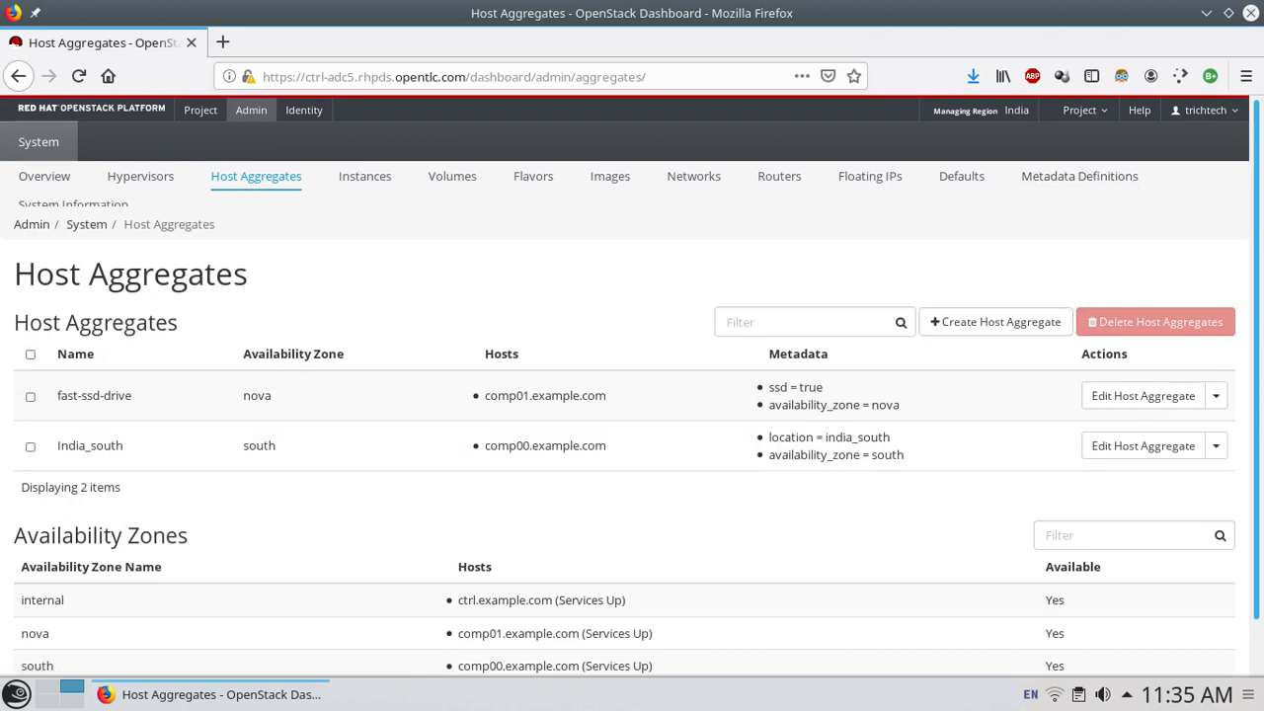
left_click(1205, 110)
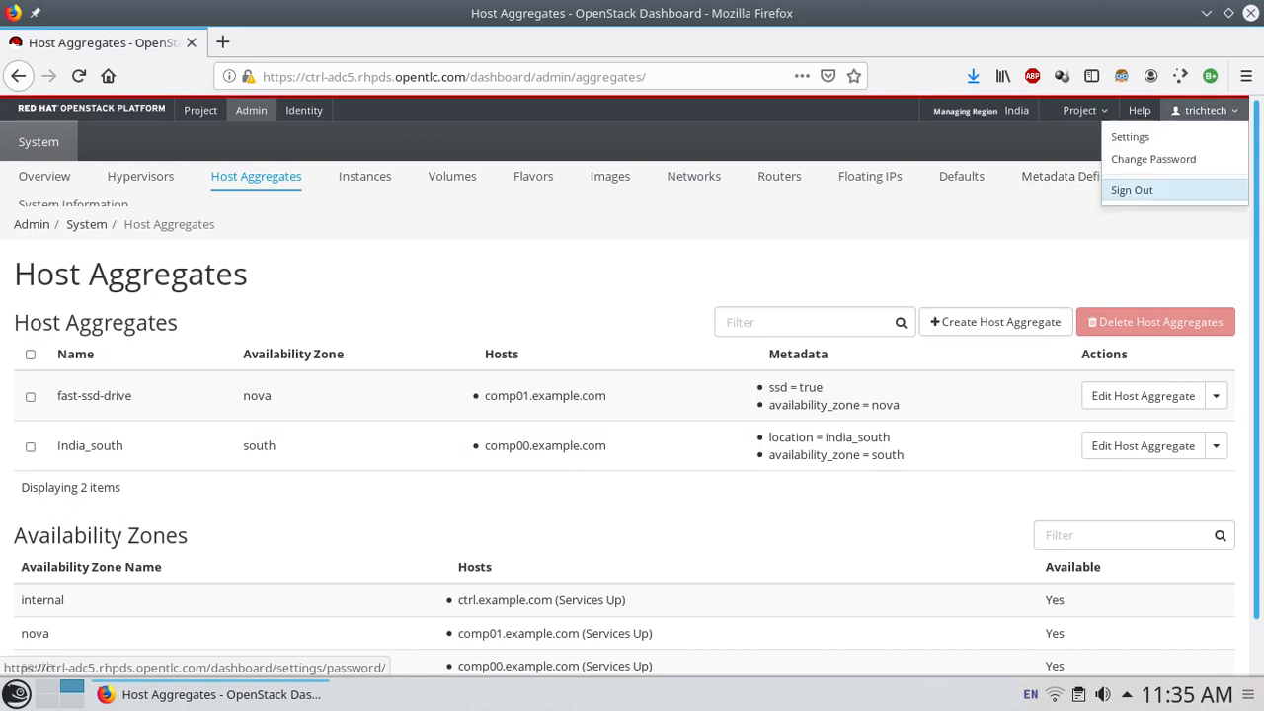
left_click(1126, 190)
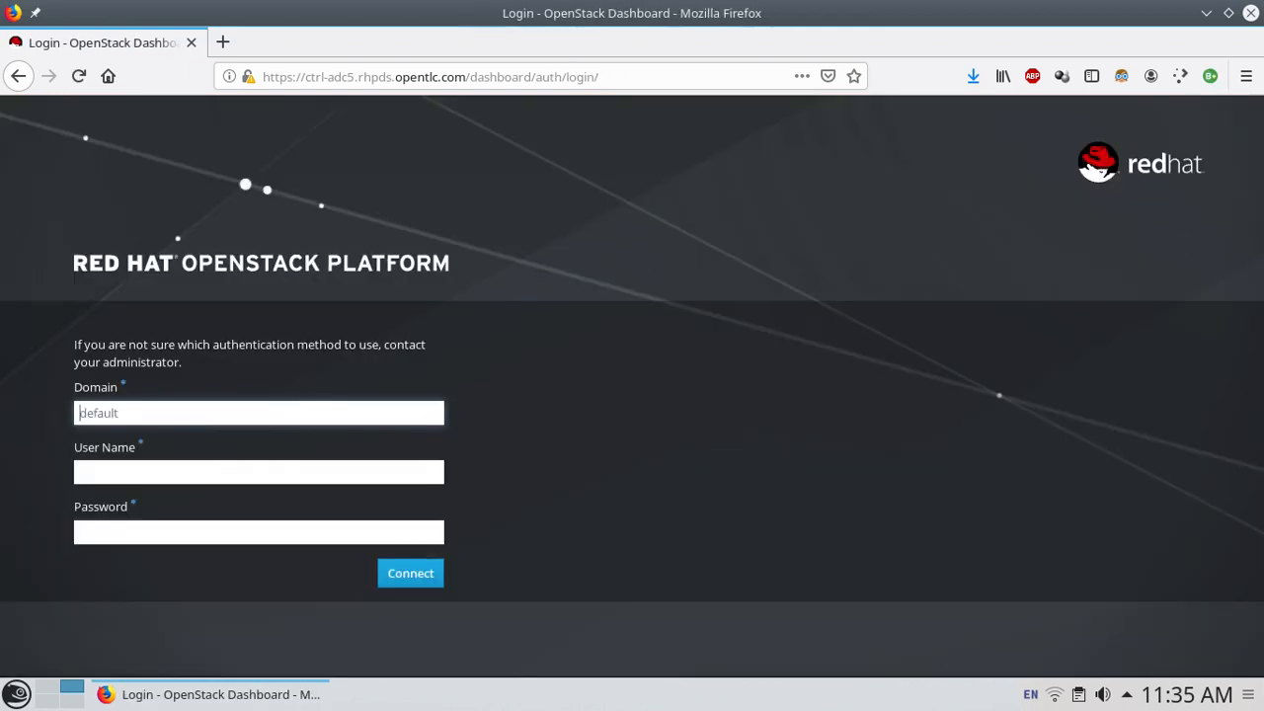
type("user1")
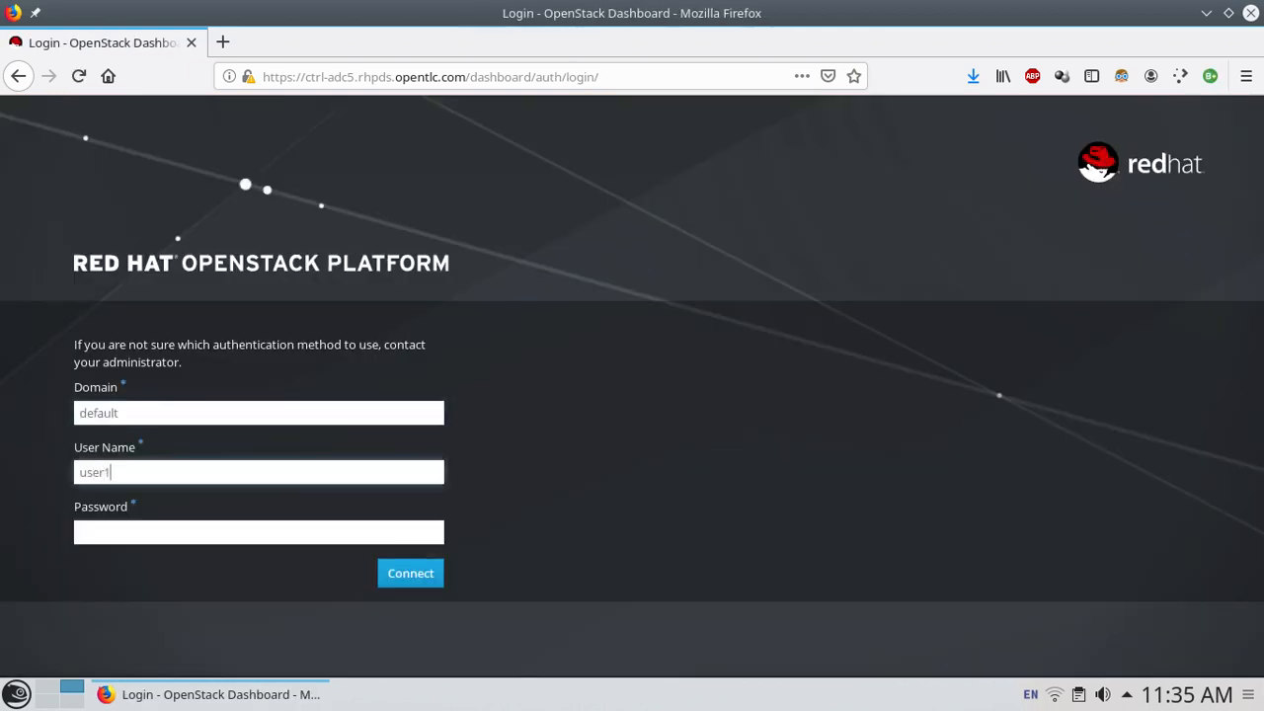
key("Tab")
key("Down")
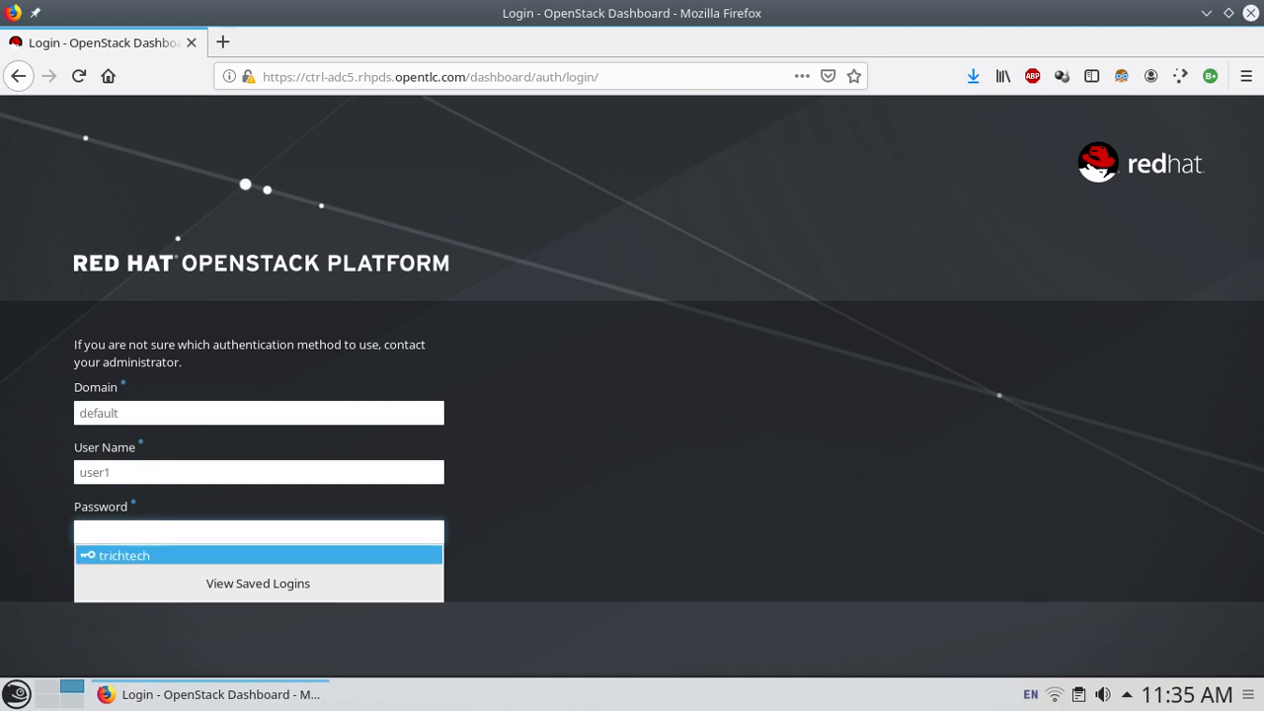
key("Return")
key("Return")
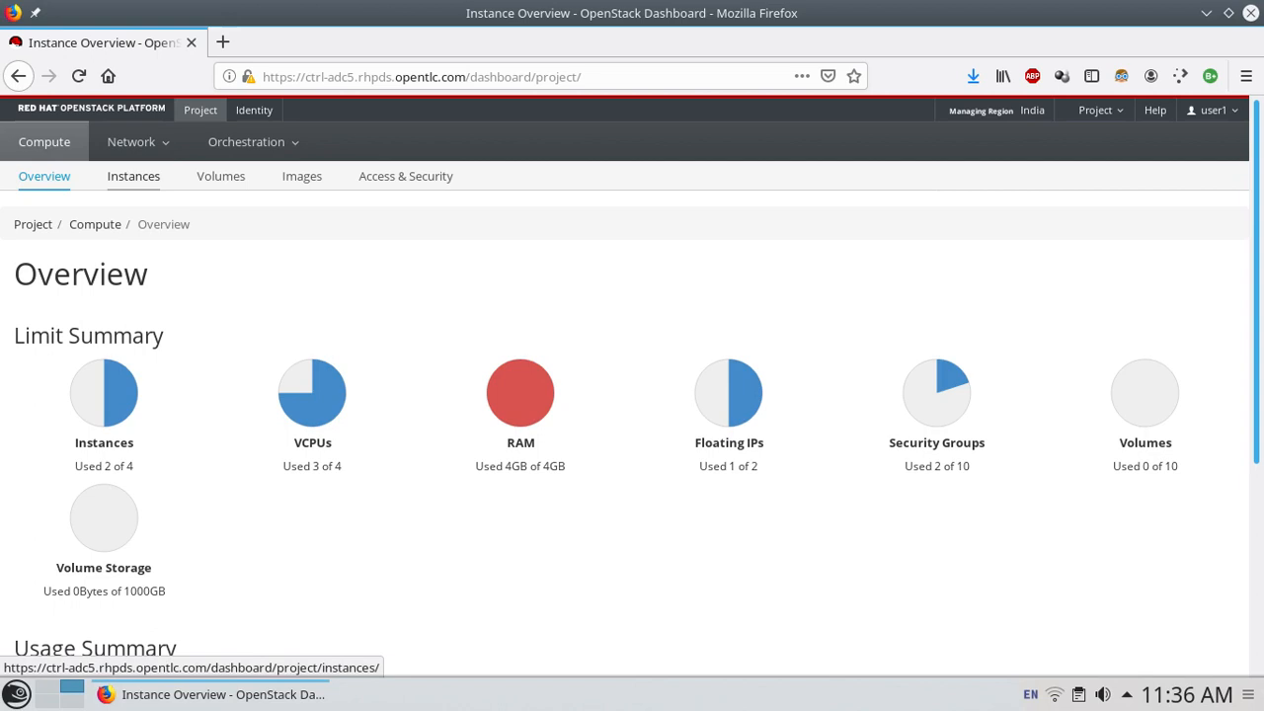
- Delete the shut-off instance rhel7-server1 from the project's instances
left_click(133, 176)
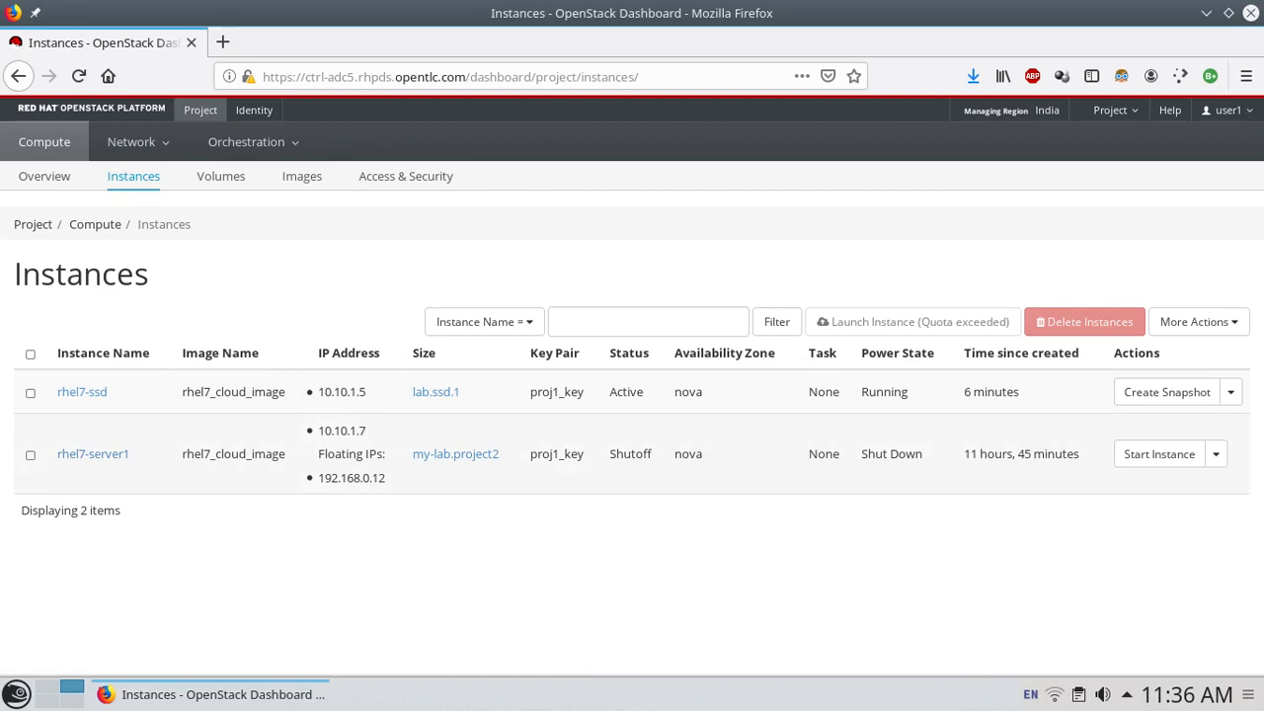
left_click(30, 455)
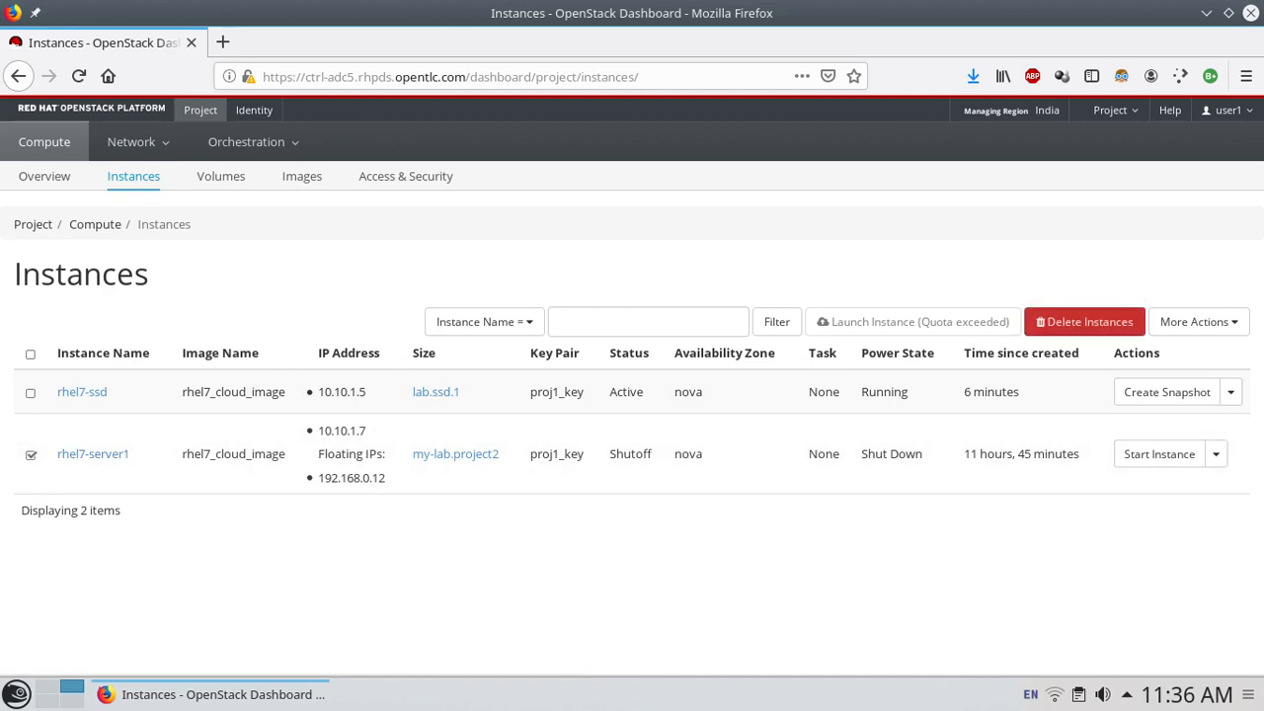
left_click(1084, 322)
left_click(897, 258)
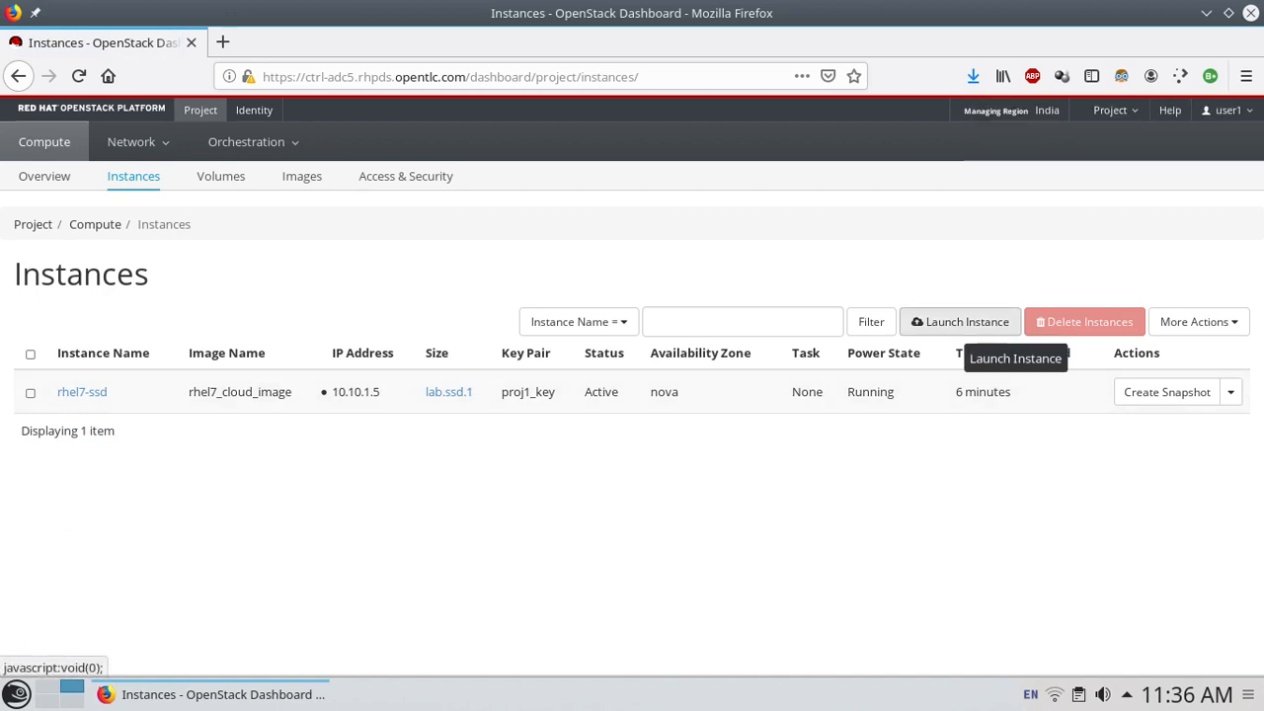
- Start launching a new instance named rhel7_south in the availability zone south
left_click(960, 322)
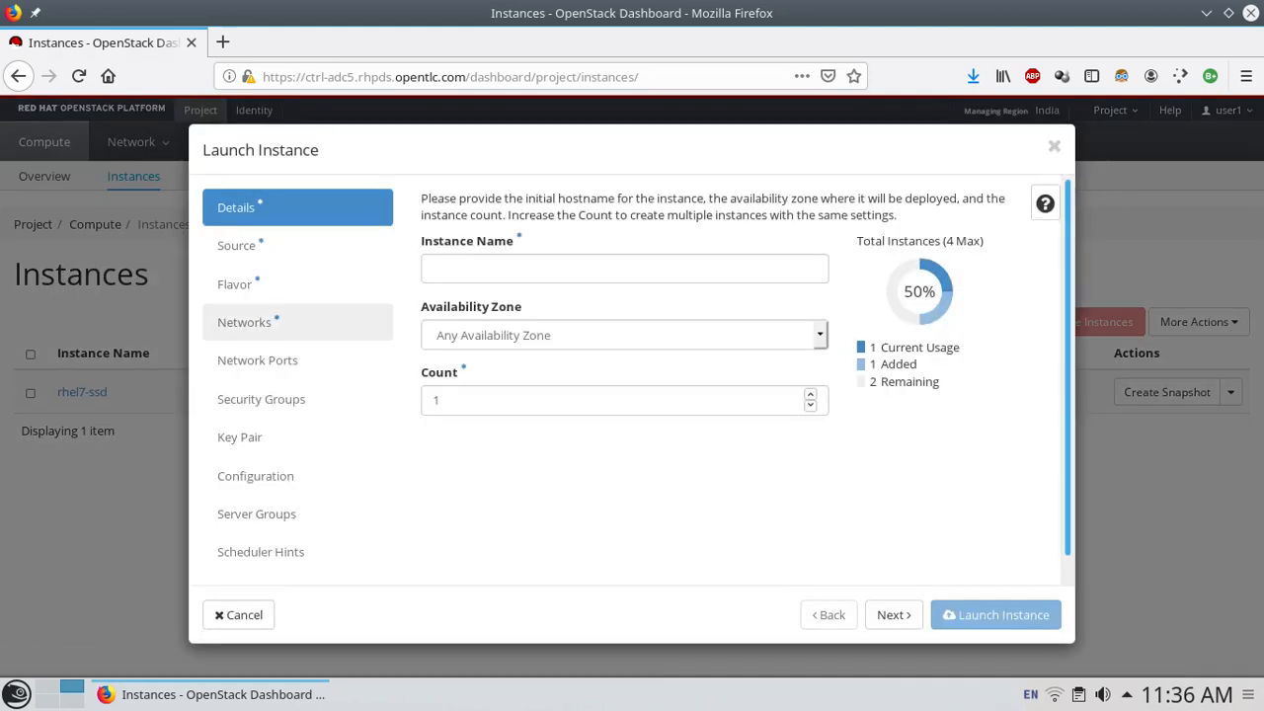
left_click(625, 335)
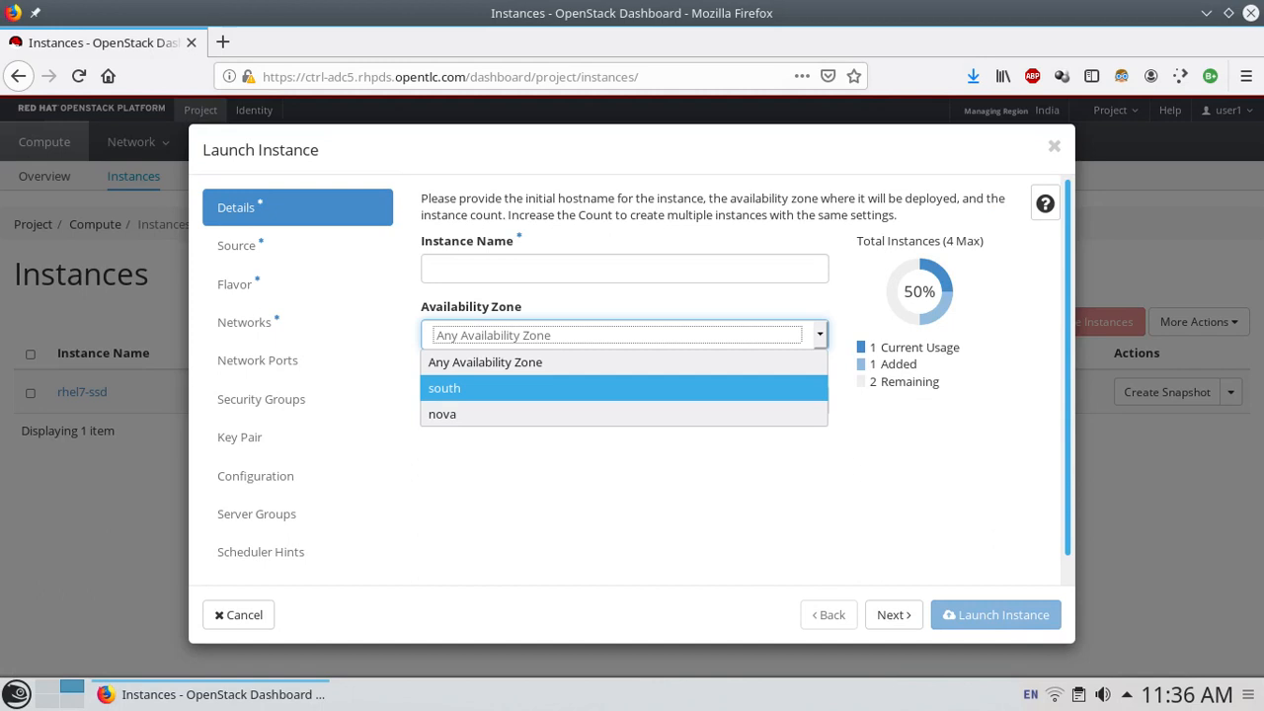
left_click(624, 388)
left_click(491, 267)
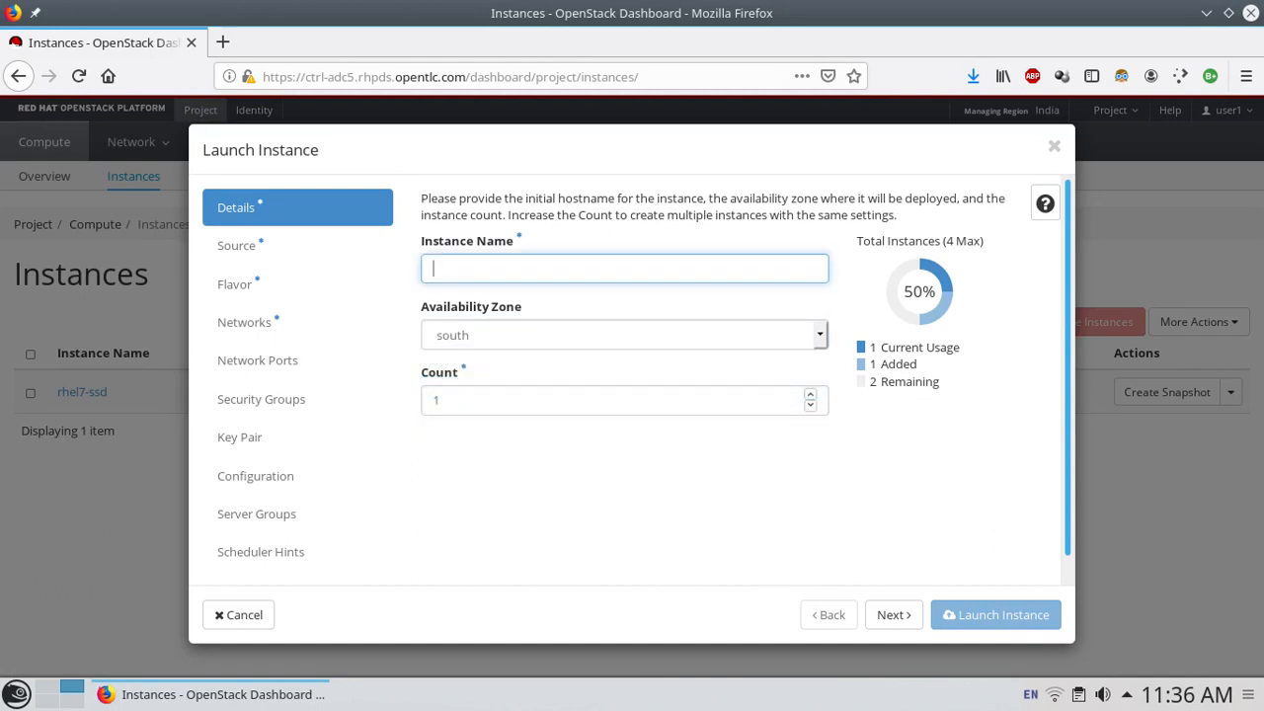
type("rhel7_south")
left_click(894, 615)
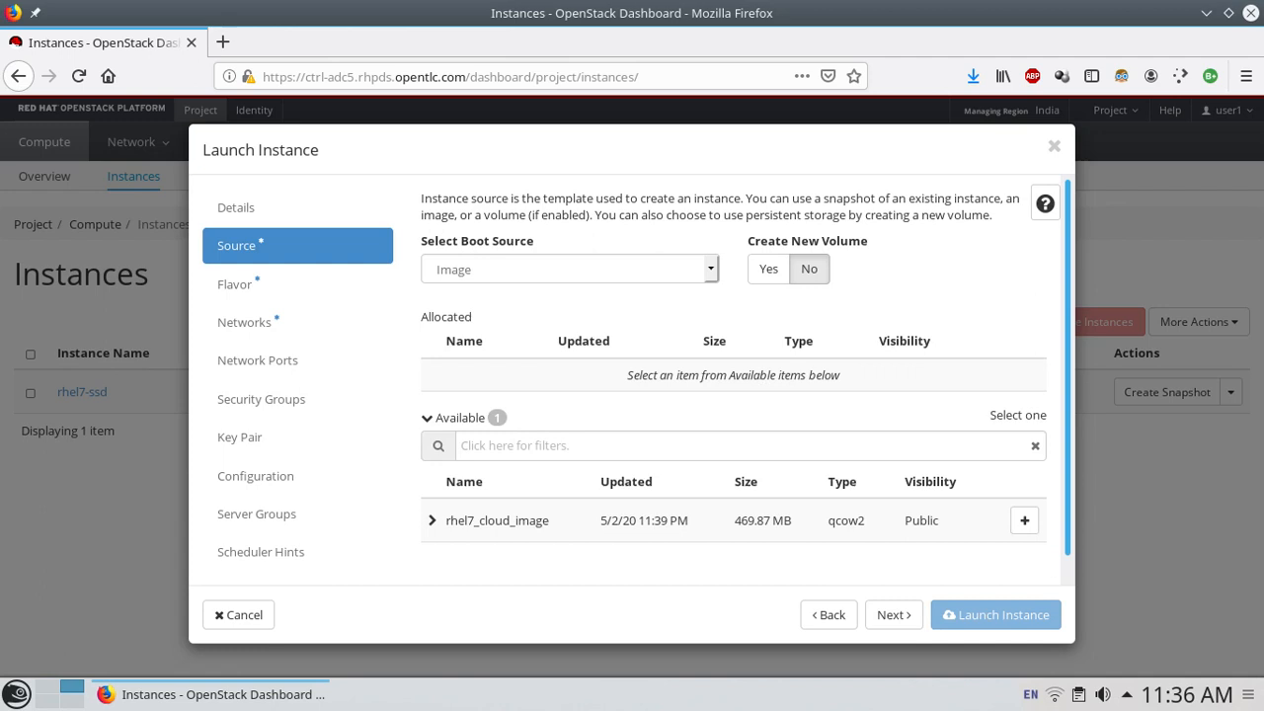
- Allocate rhel7_cloud_image as the instance's boot source and my-lab.project1 as its flavor
left_click(1024, 520)
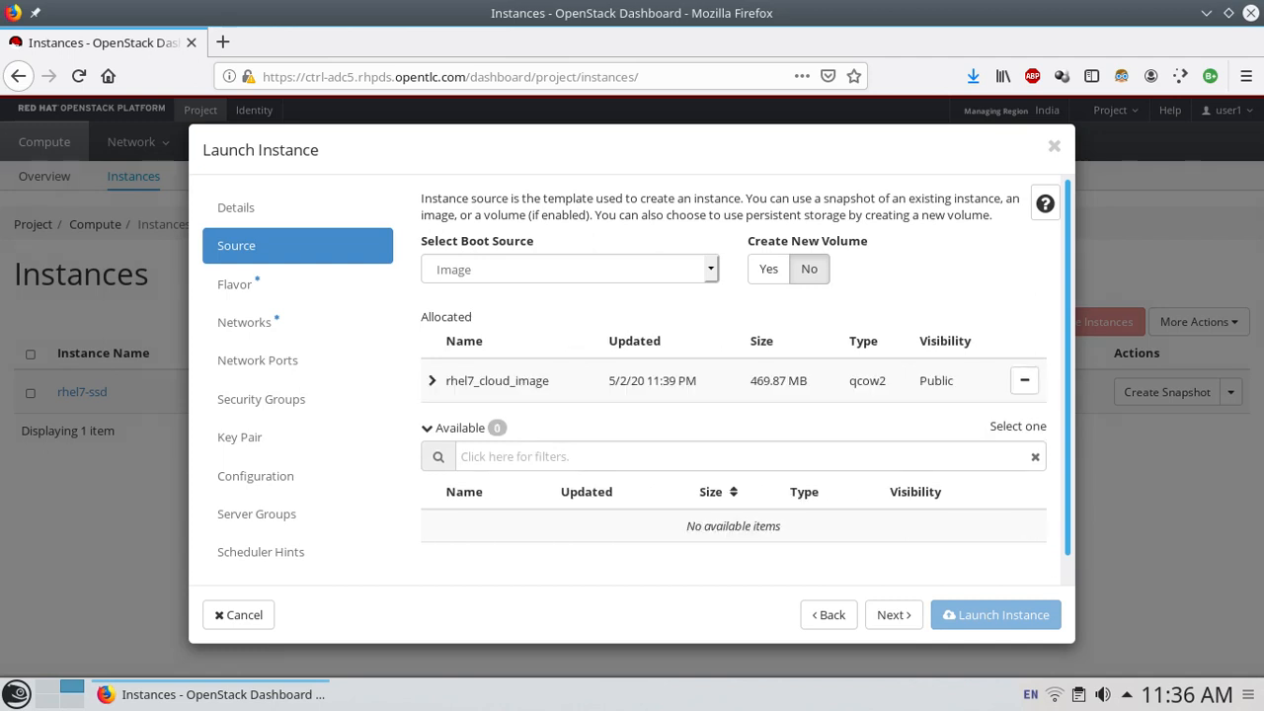
left_click(894, 614)
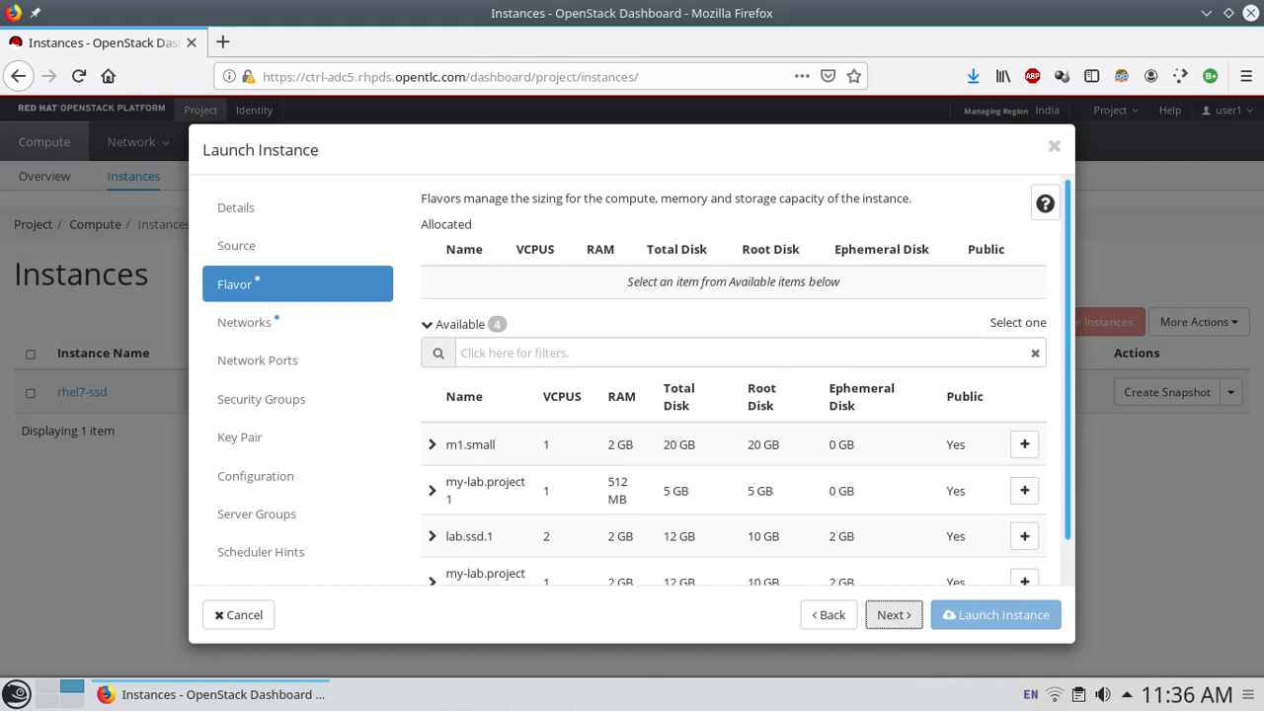
scroll(636, 381, "down", 1)
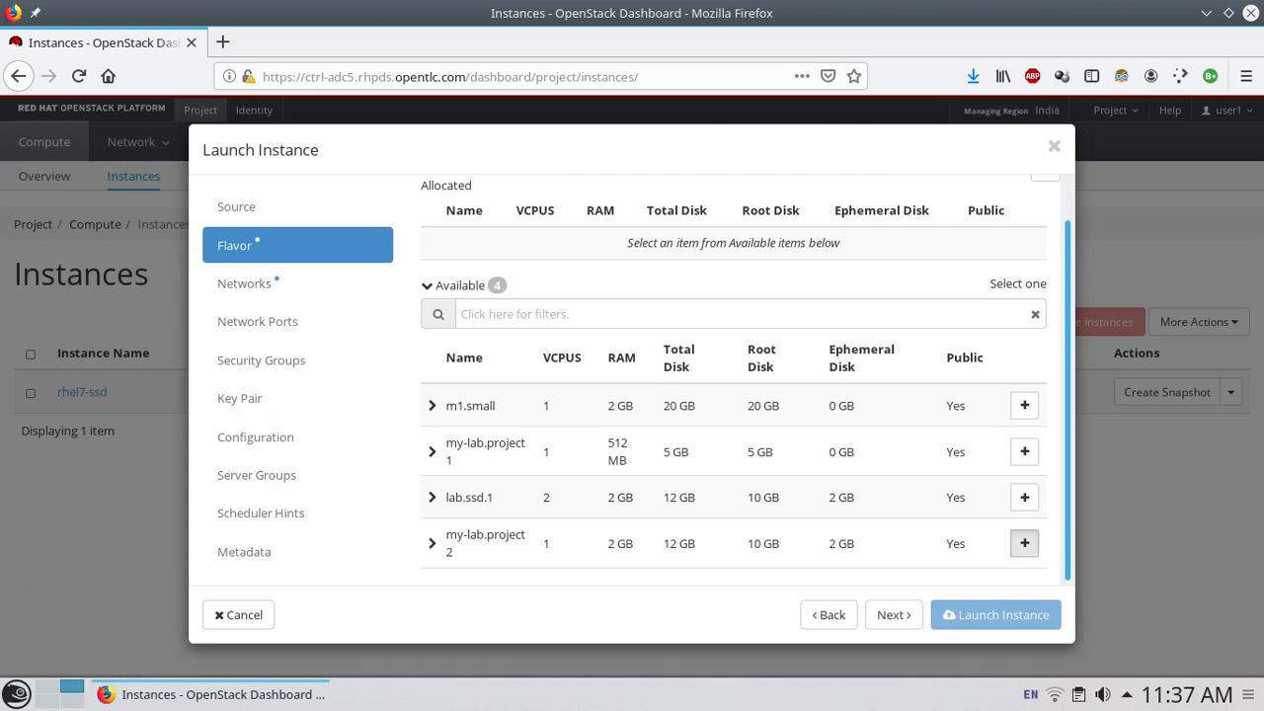
left_click(1024, 543)
left_click(1024, 284)
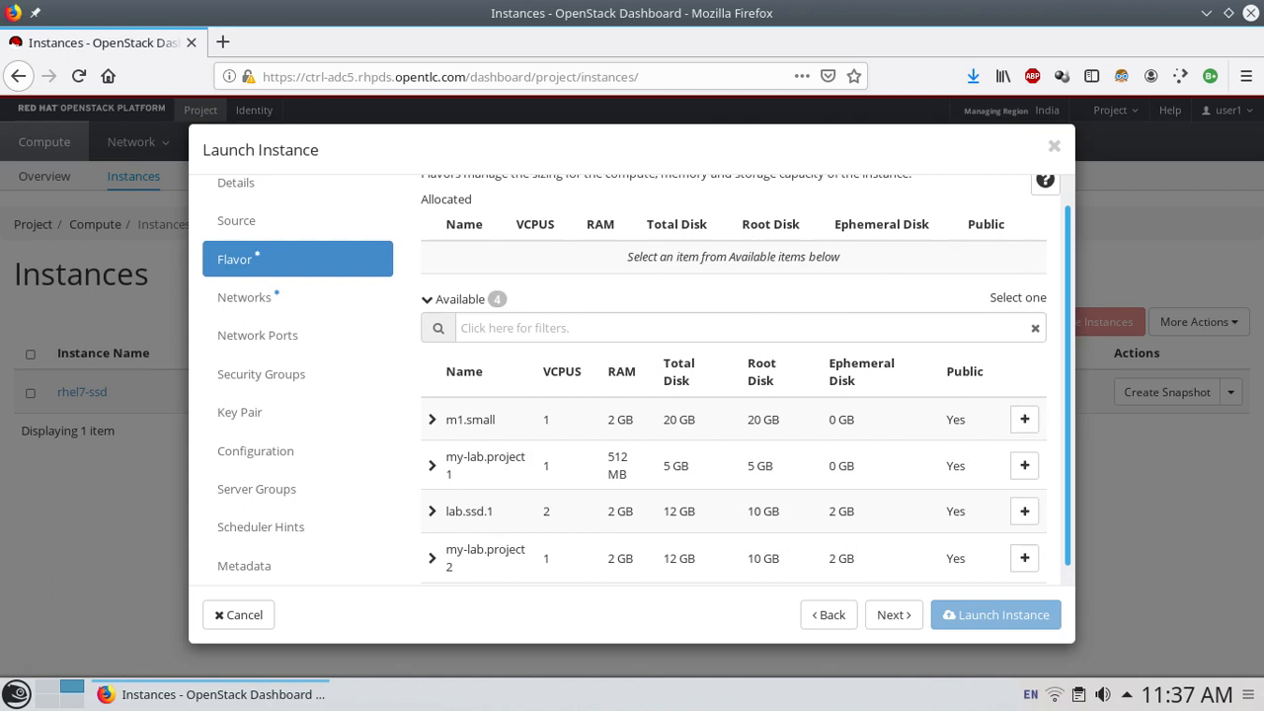
left_click(1024, 465)
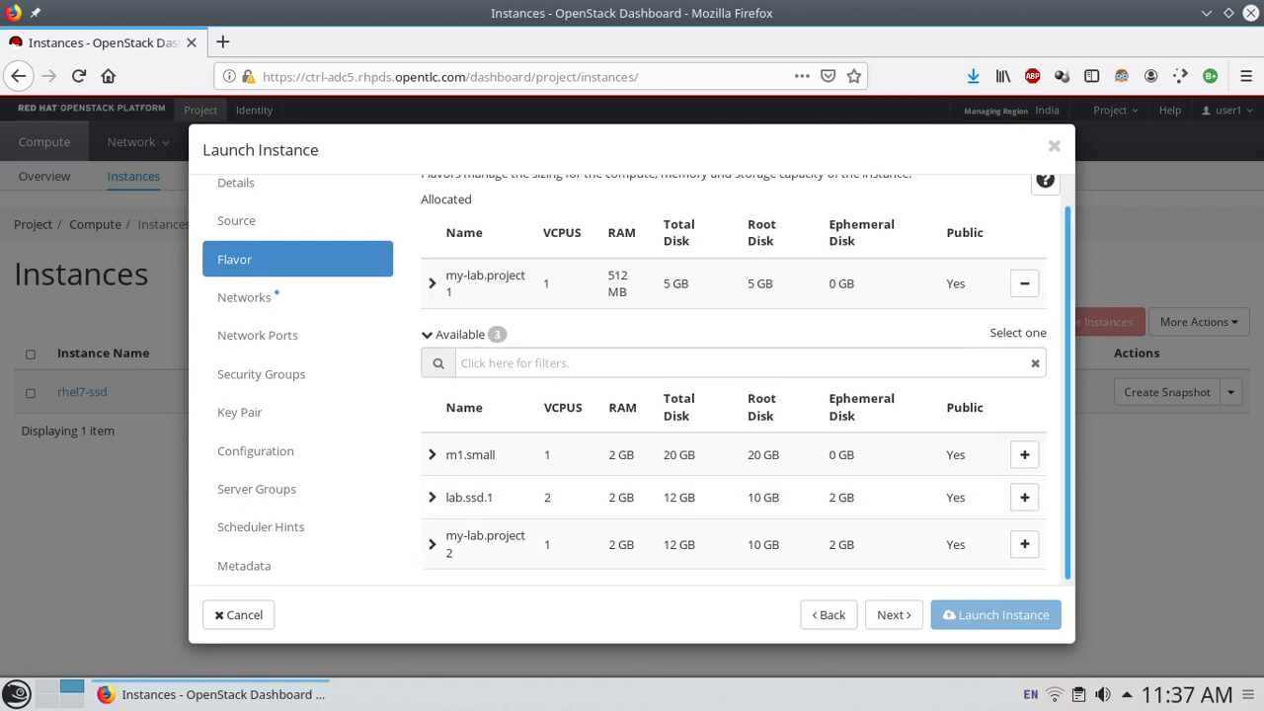
left_click(894, 615)
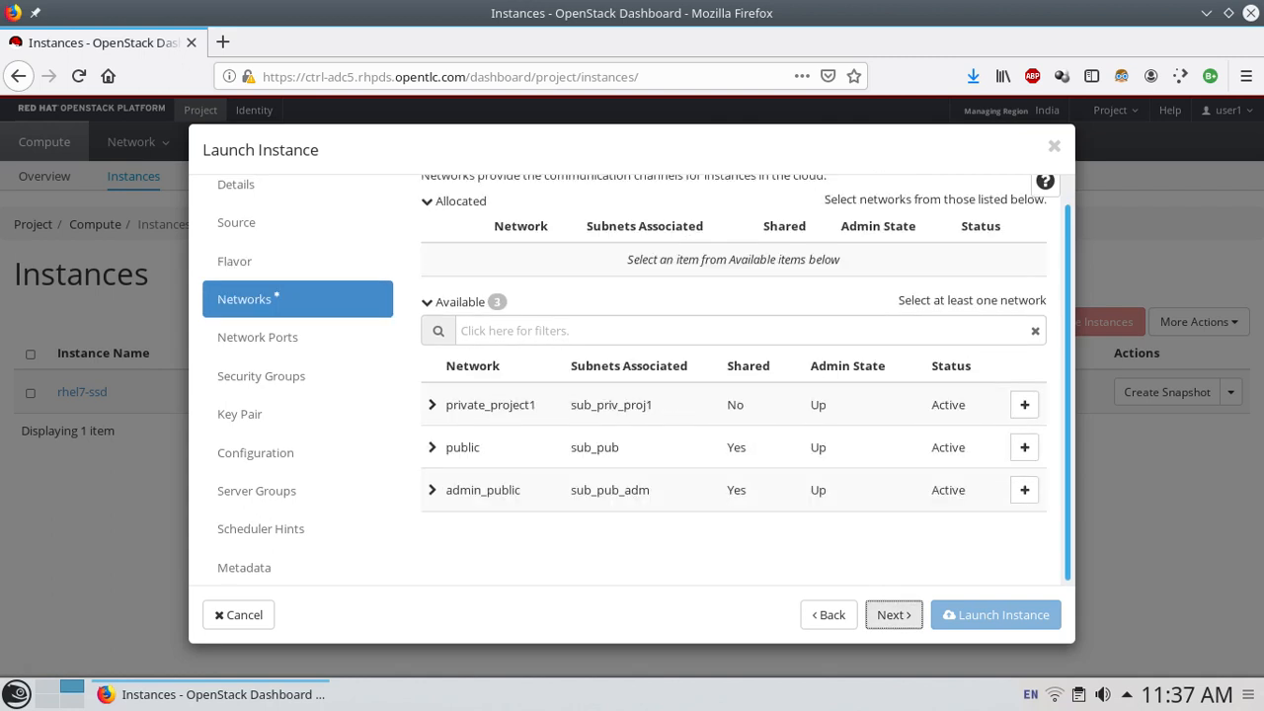
- Attach the instance to the private_project1 network without adding any network ports
left_click(1024, 405)
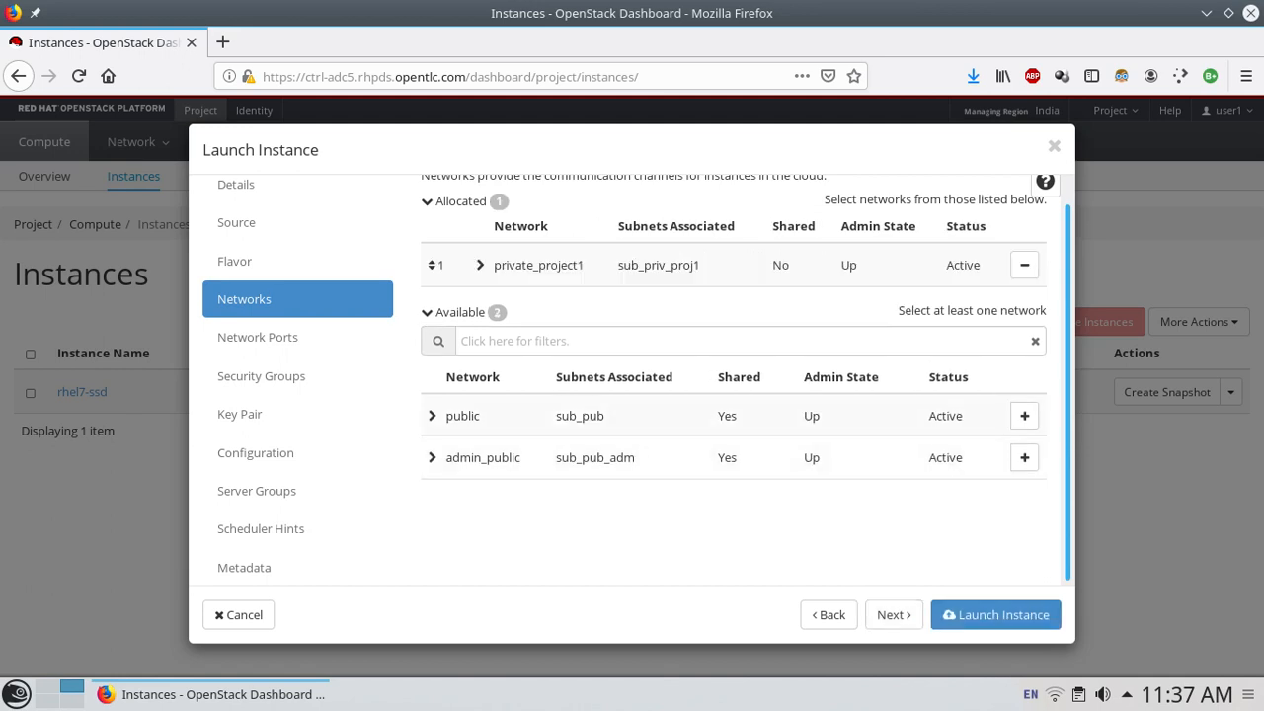
left_click(894, 615)
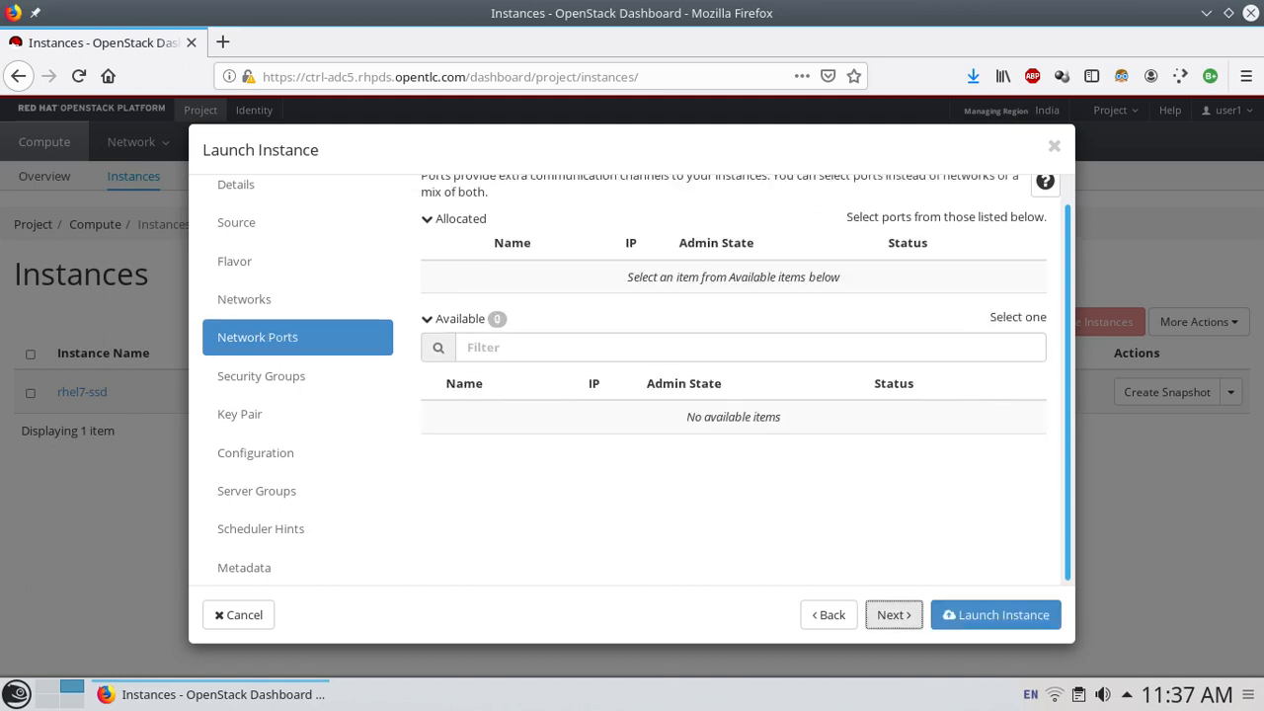
left_click(894, 615)
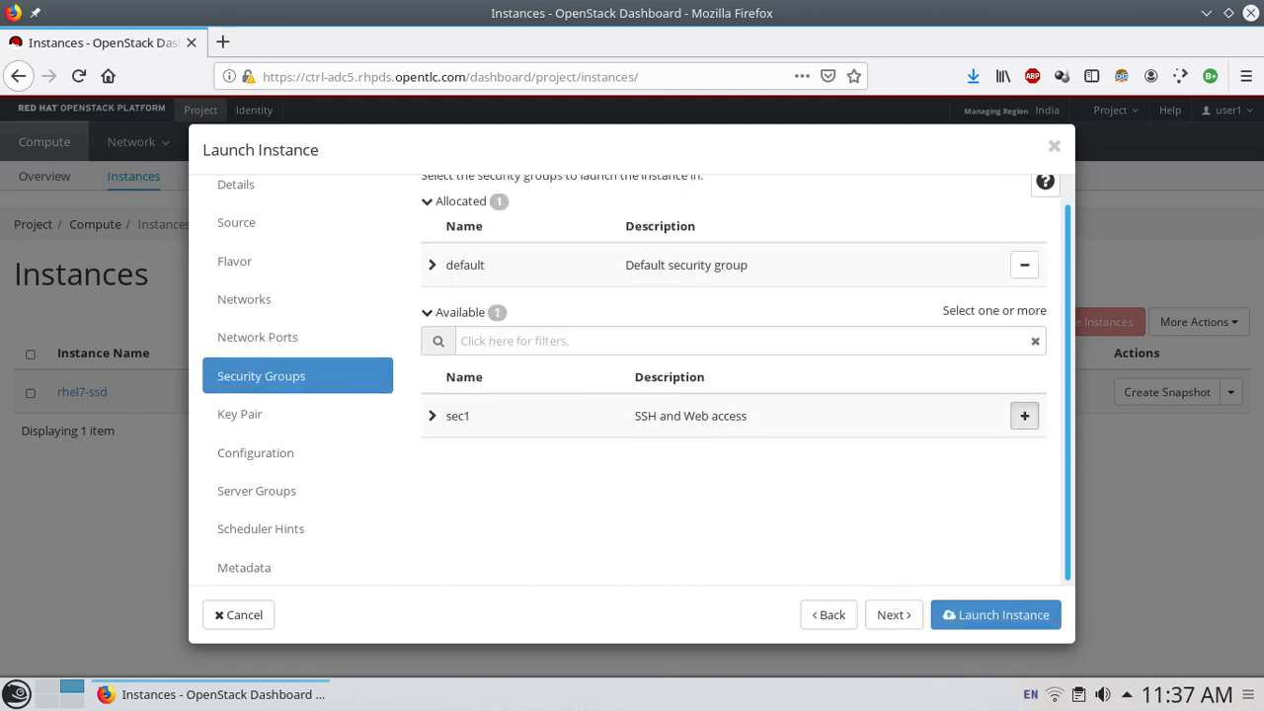
- Replace the default security group with sec1 and launch the instance with the proj1_key key pair
left_click(1024, 416)
left_click(1024, 265)
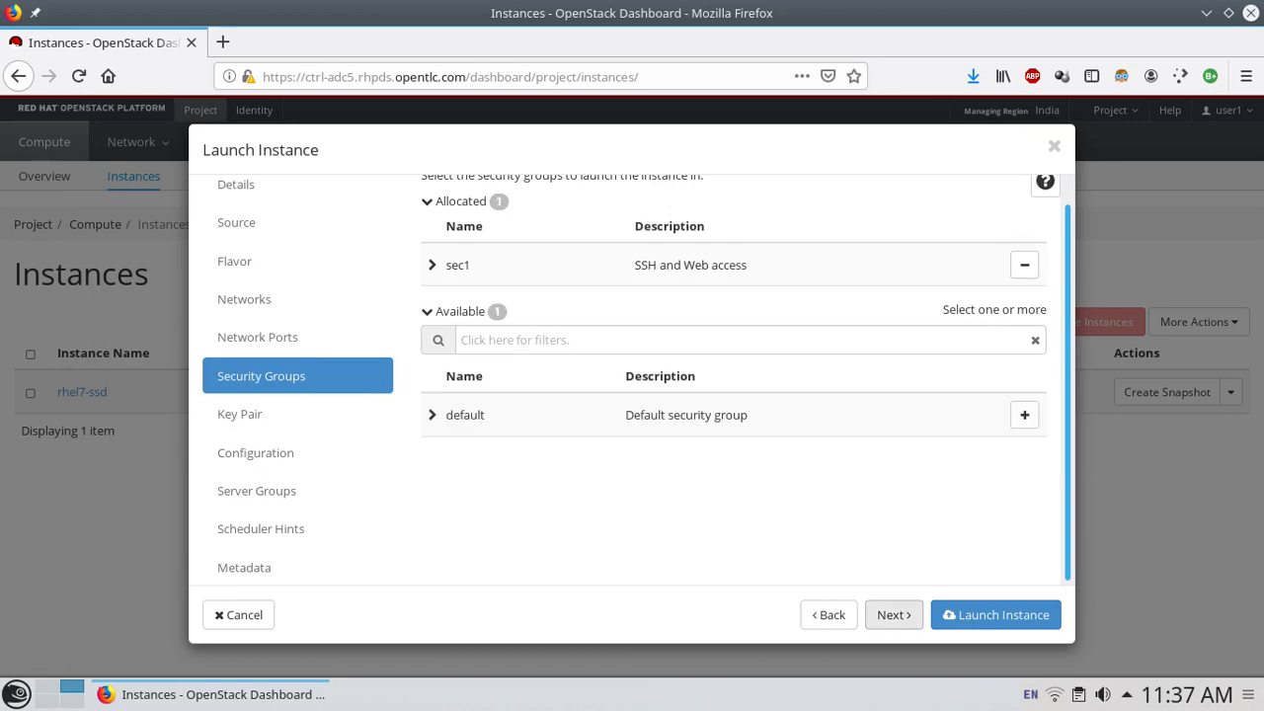
left_click(893, 614)
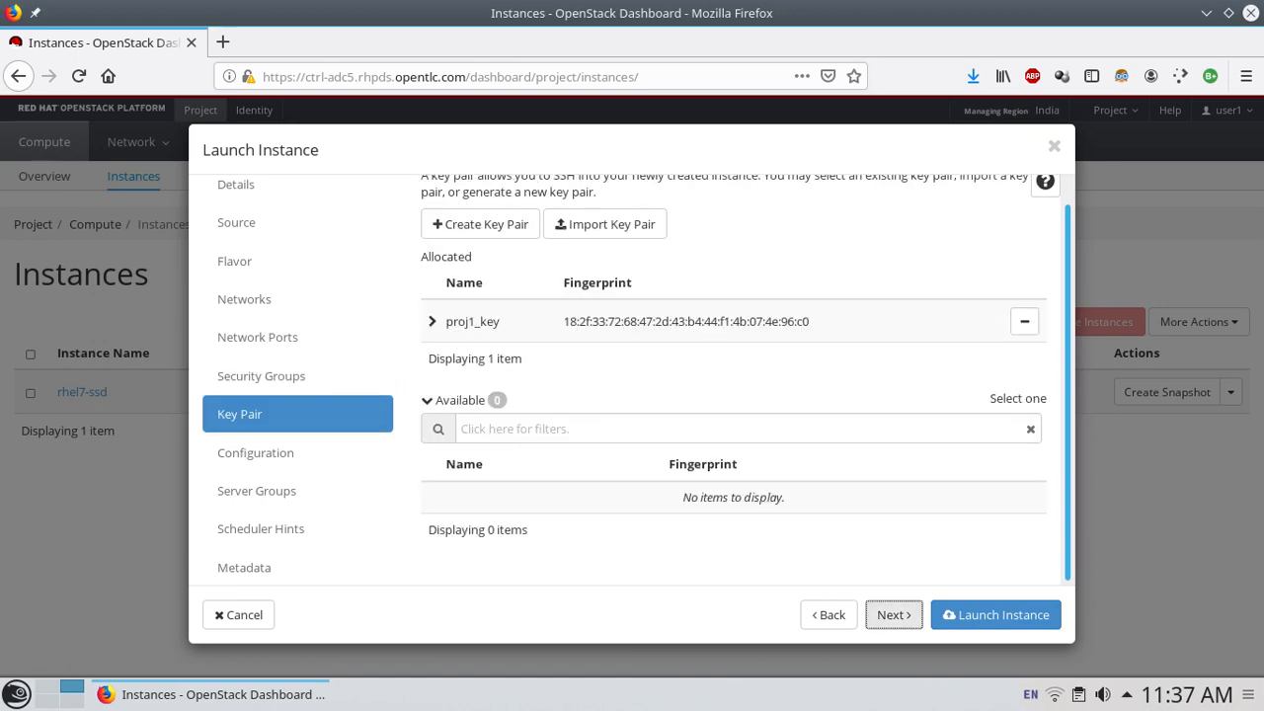
left_click(996, 614)
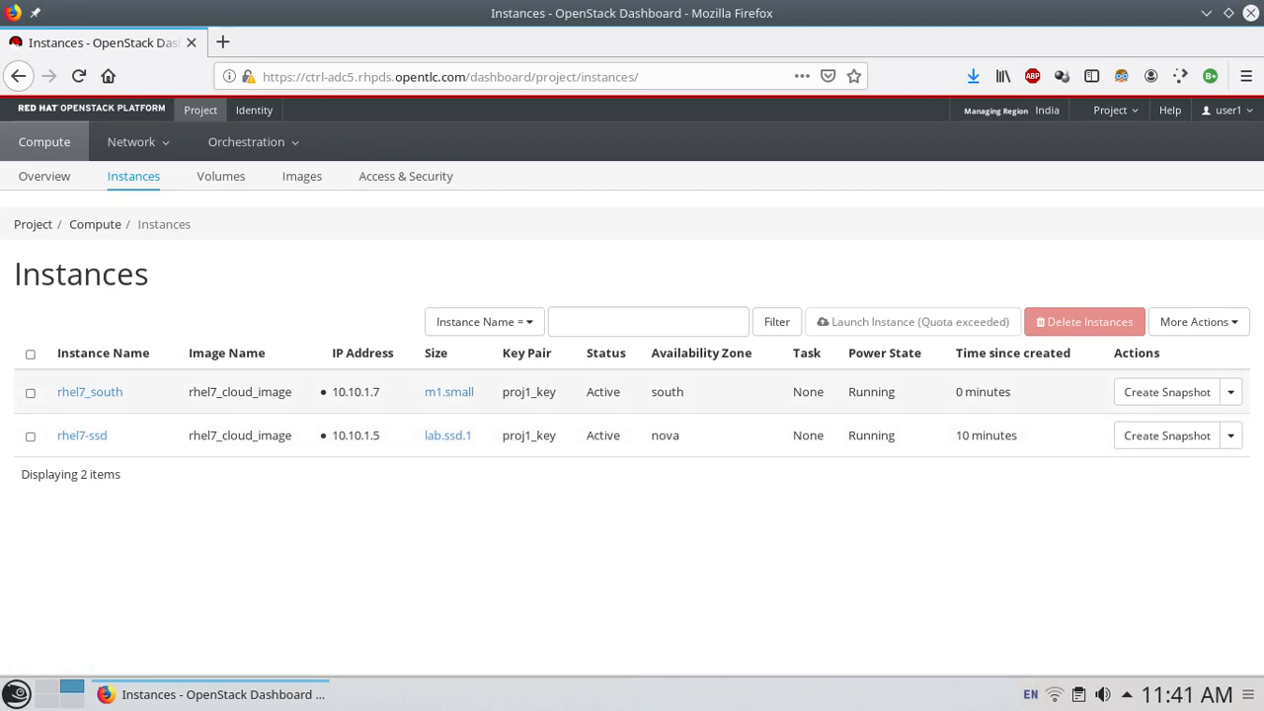
- Compare the availability zones of the rhel7_south and rhel7-ssd instances
left_click_drag(657, 392, 690, 392)
left_click(689, 392)
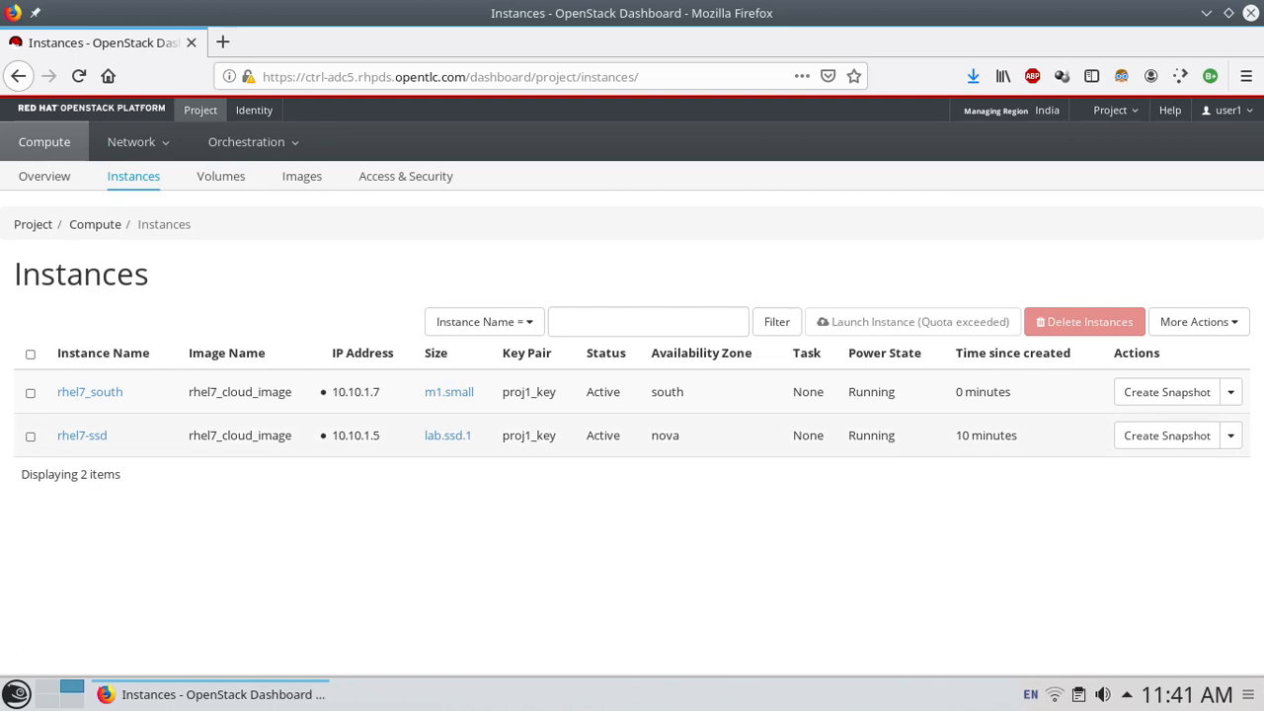
left_click_drag(652, 436, 683, 436)
left_click(682, 436)
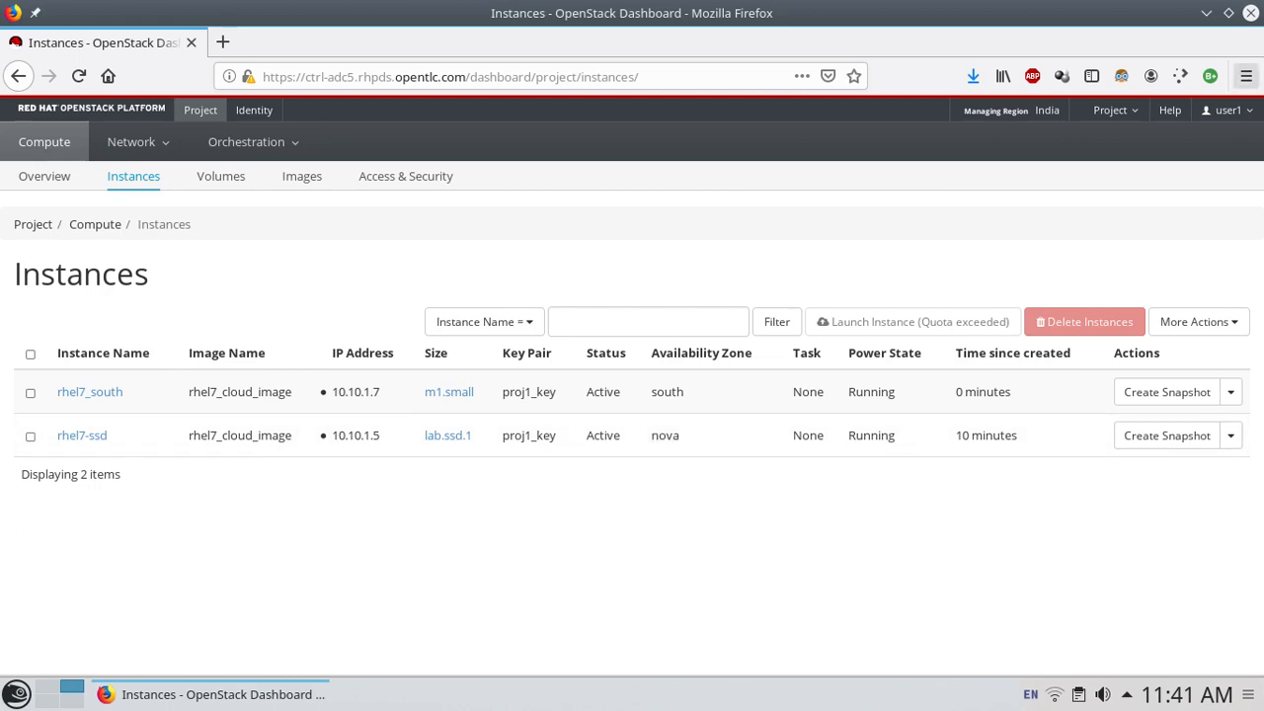
- Sign out of the user1 account and sign in as trichtech with the saved account password
left_click(1228, 109)
left_click(1151, 190)
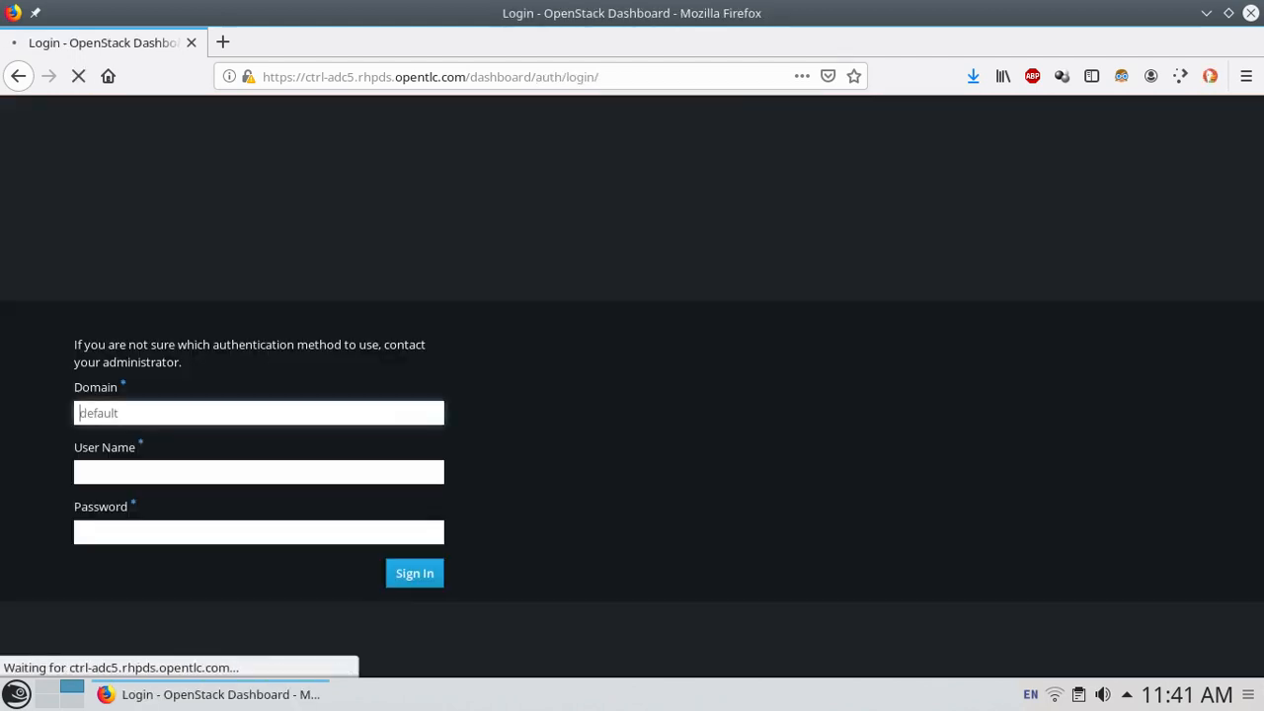
key("Tab")
type("tric")
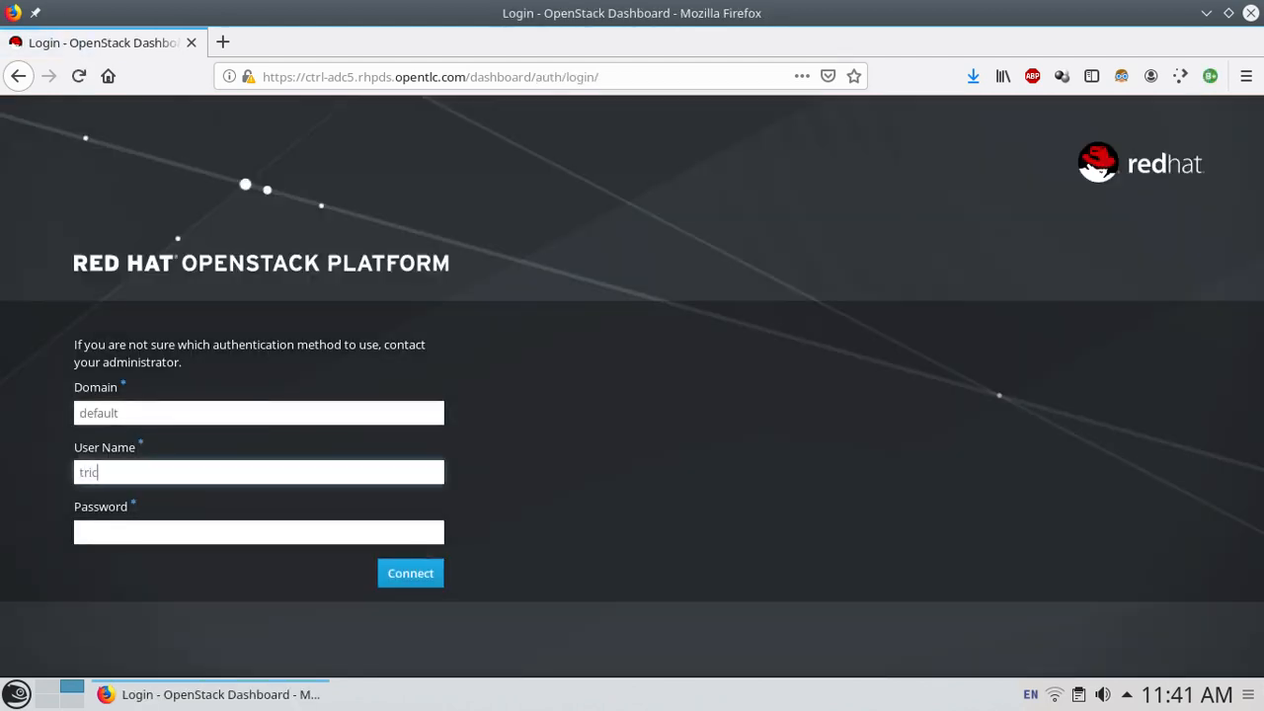
type("htech")
key("Tab")
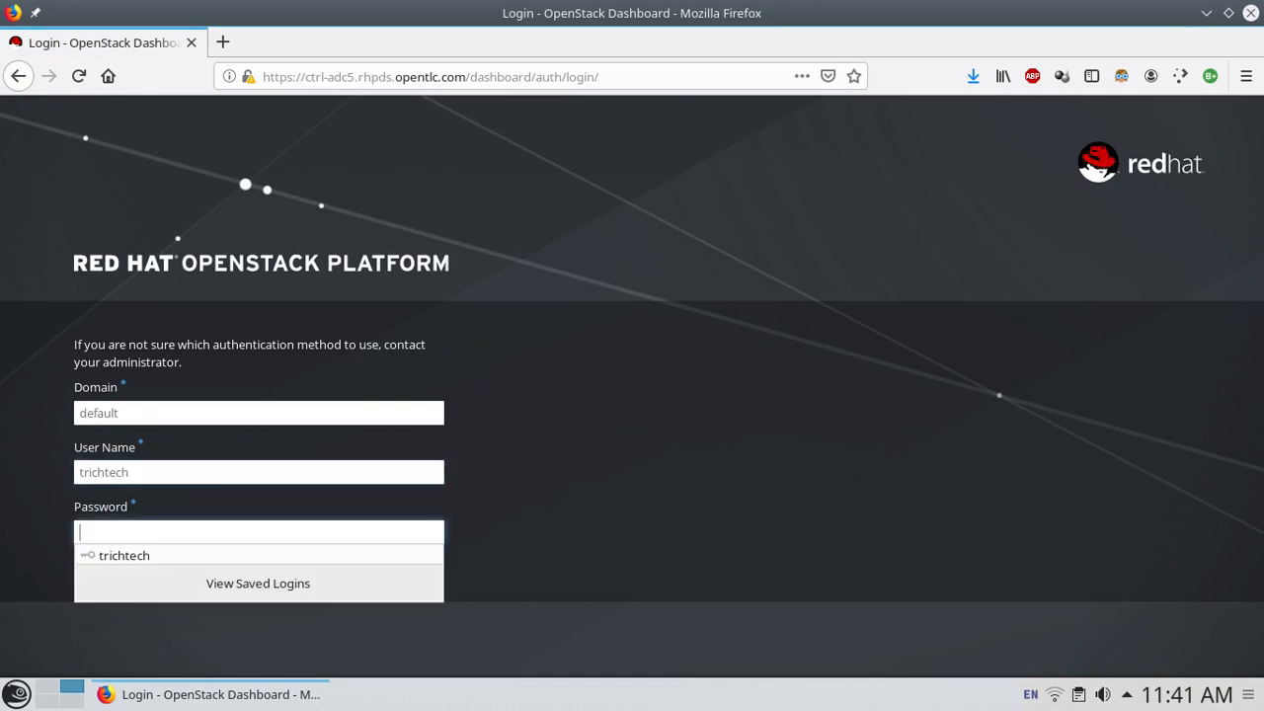
key("Down")
key("Return")
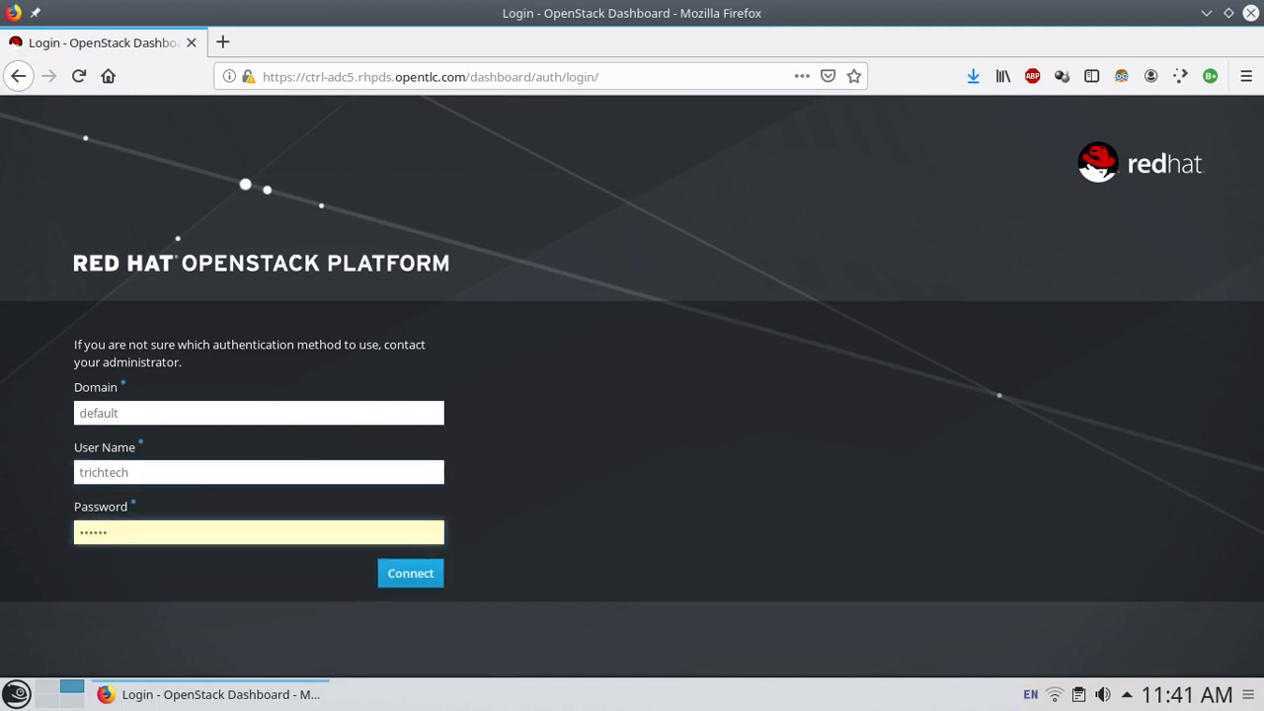
key("Tab")
key("Return")
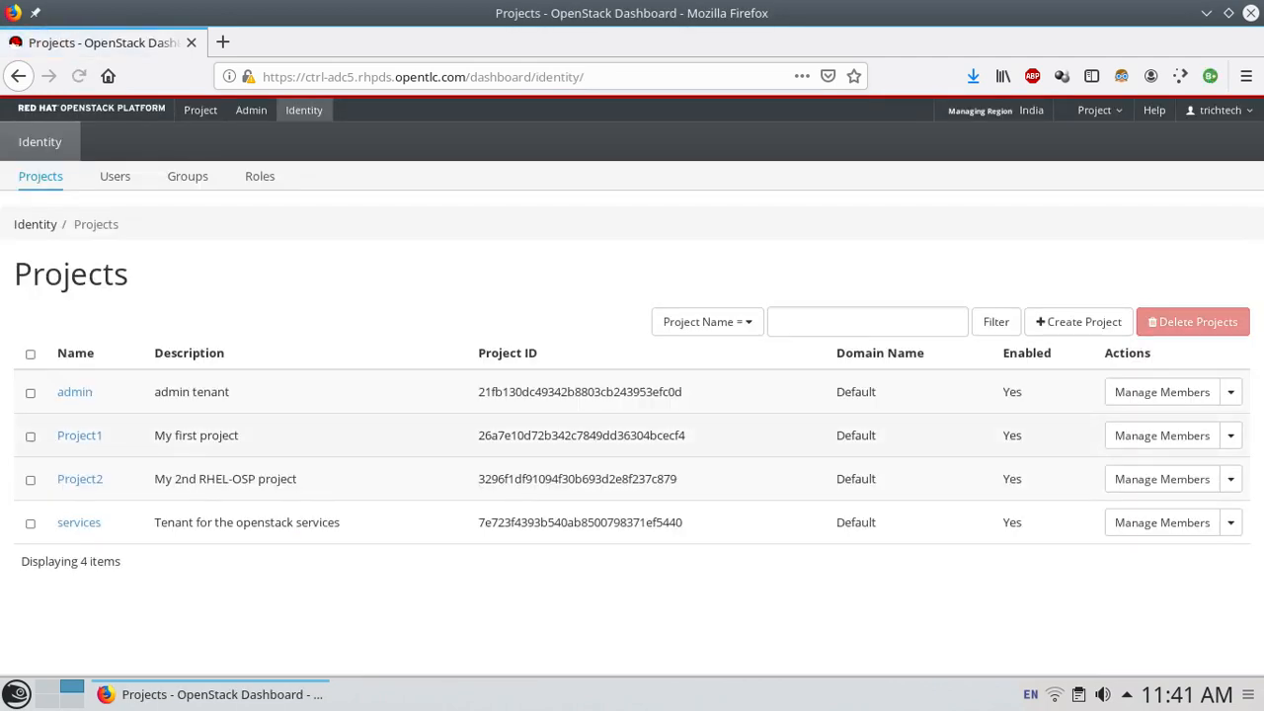
- Check the admin hypervisor summary and the servers hosted on comp00.example.com, then return to the hypervisor list
left_click(251, 110)
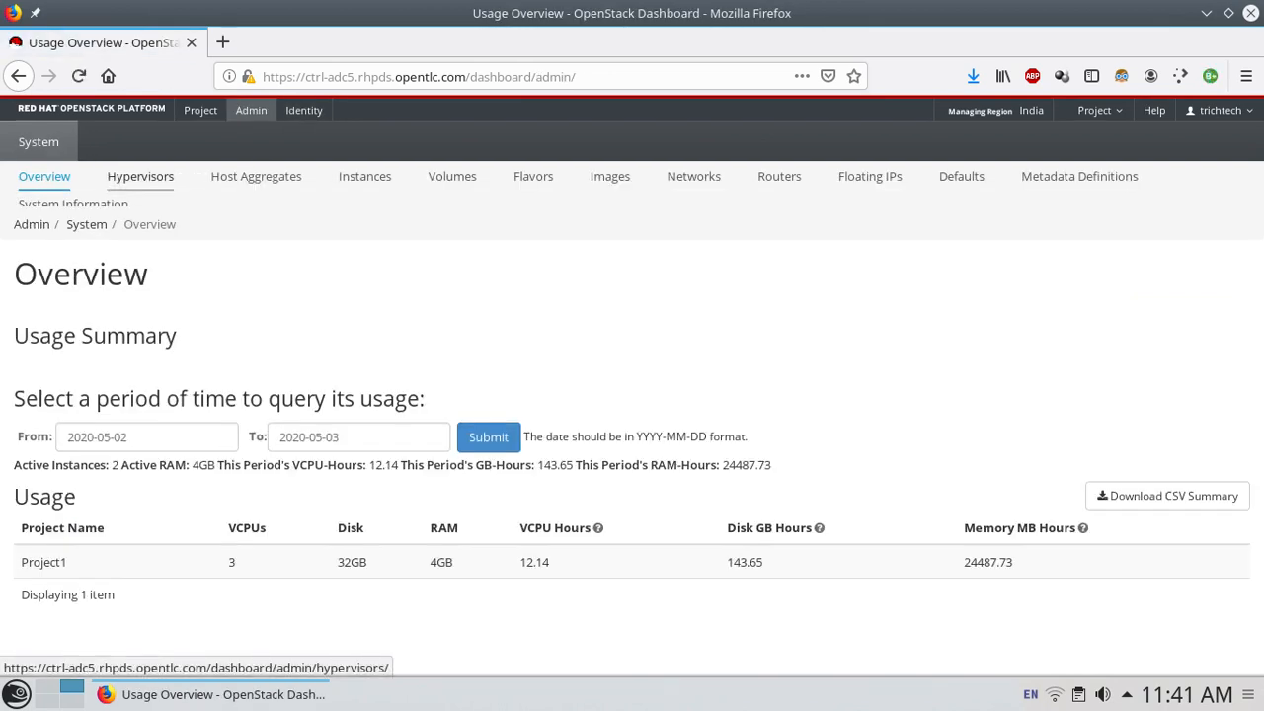
left_click(140, 176)
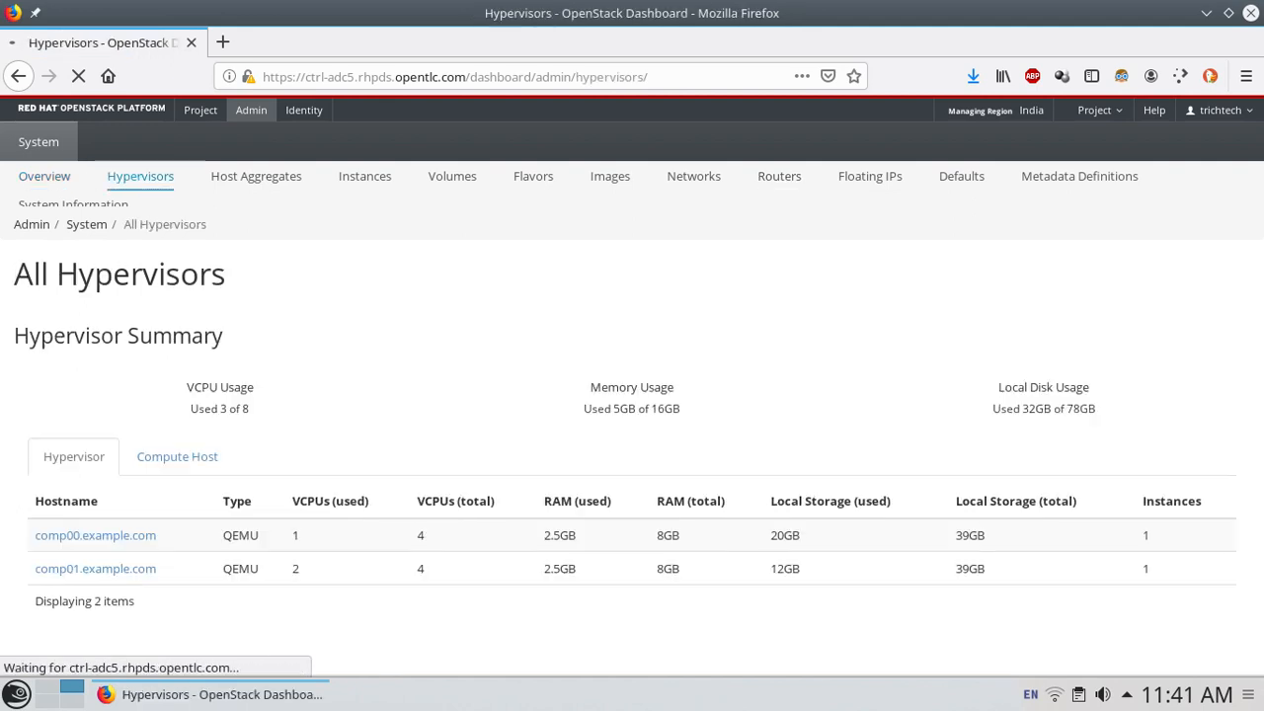
scroll(632, 385, "down", 2)
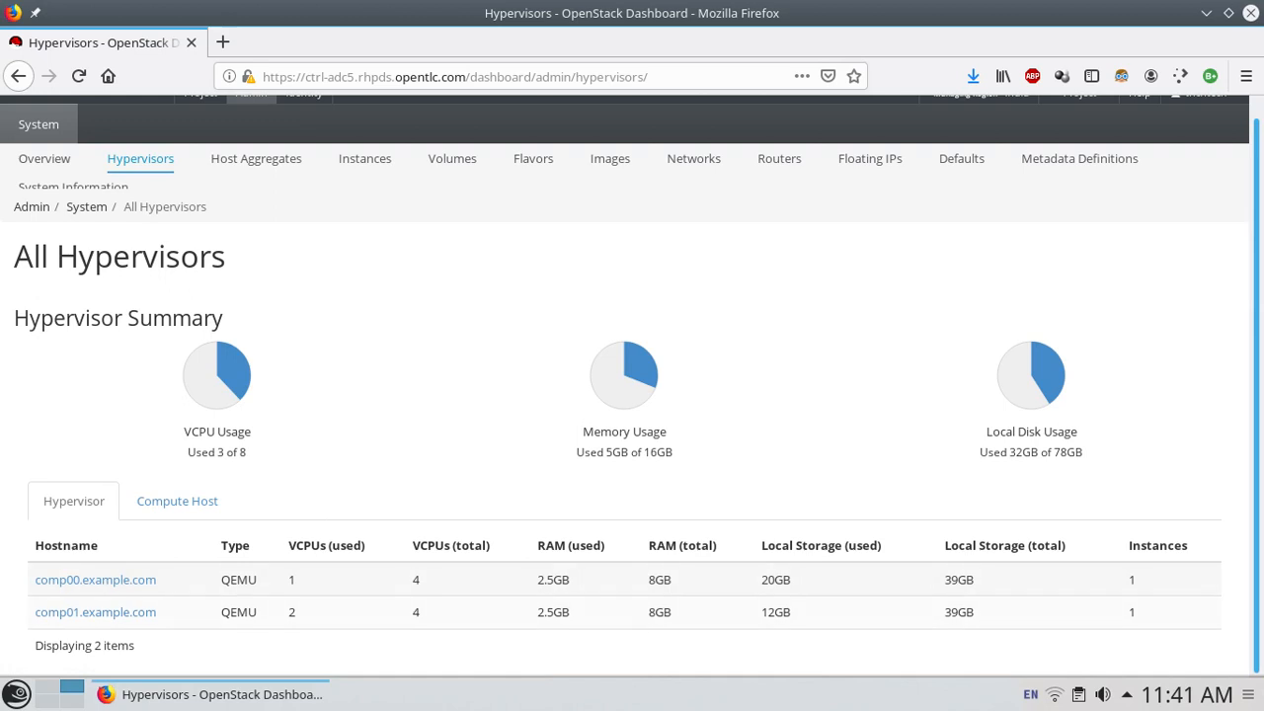
left_click(95, 580)
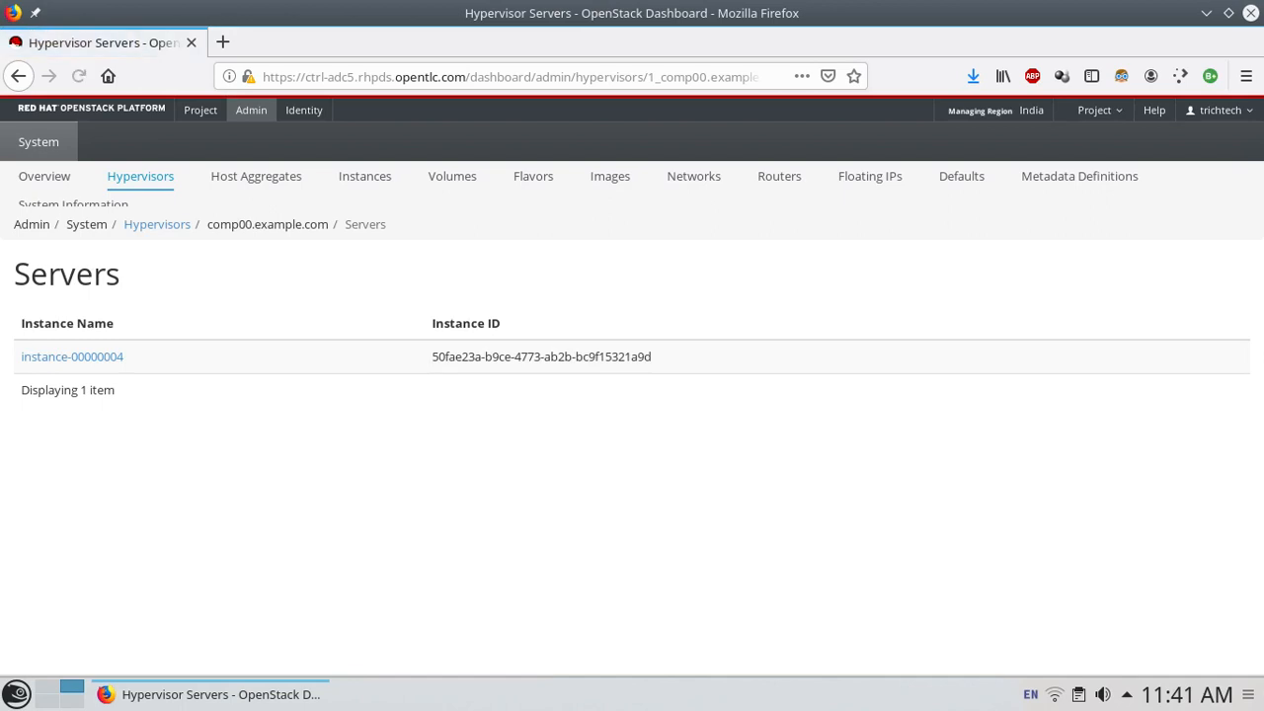
left_click(157, 226)
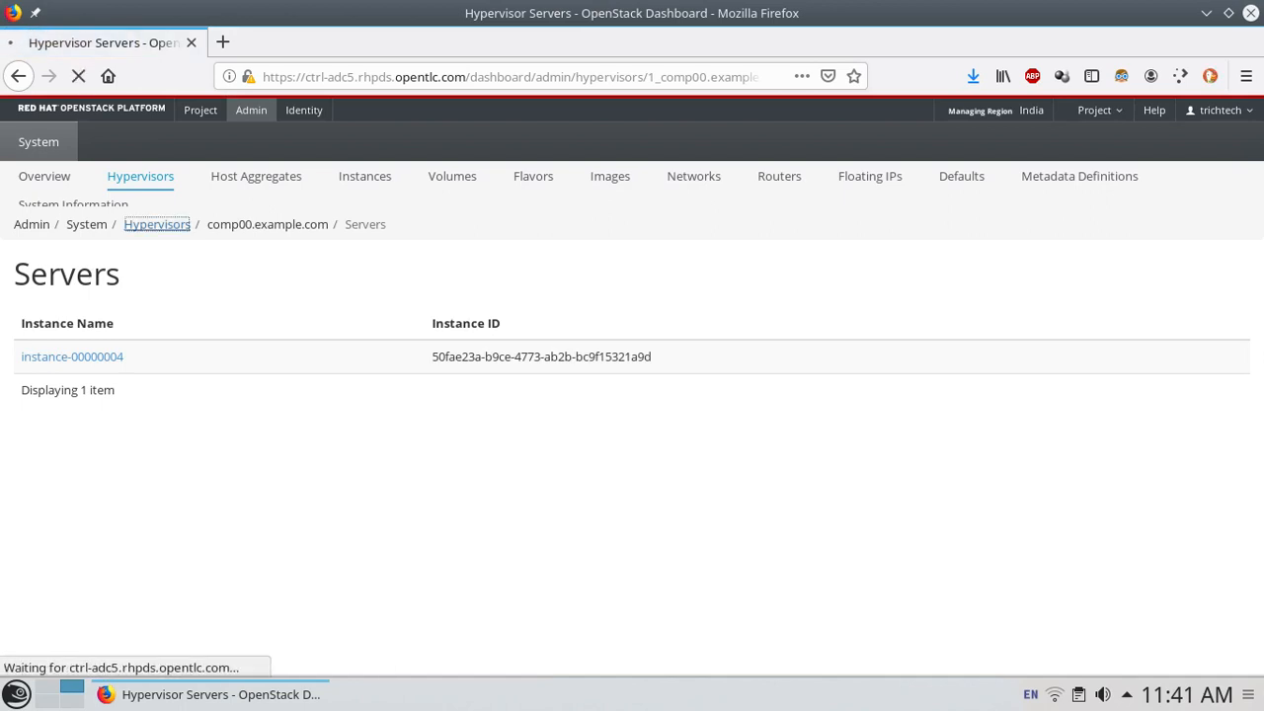